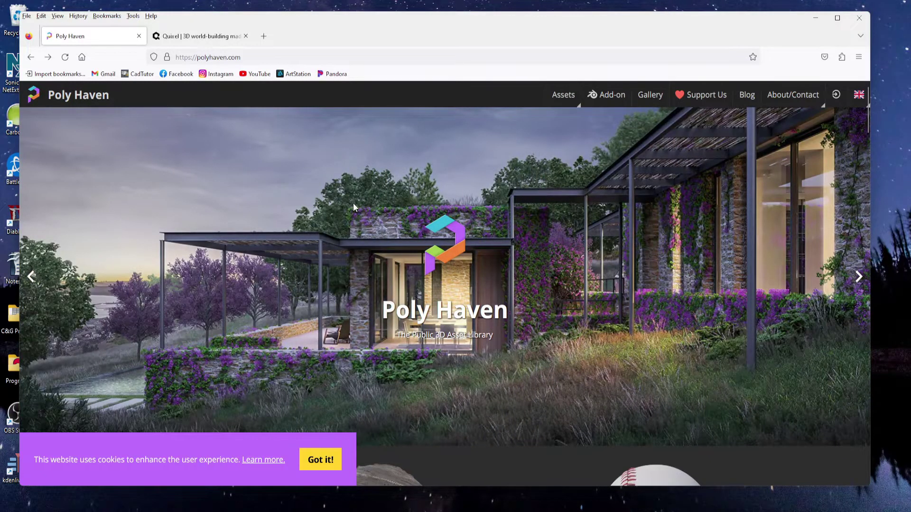
Open Poly Haven's Textures library and select the Monastery Stone Floor texture card.
scroll(465, 265, down, 5)
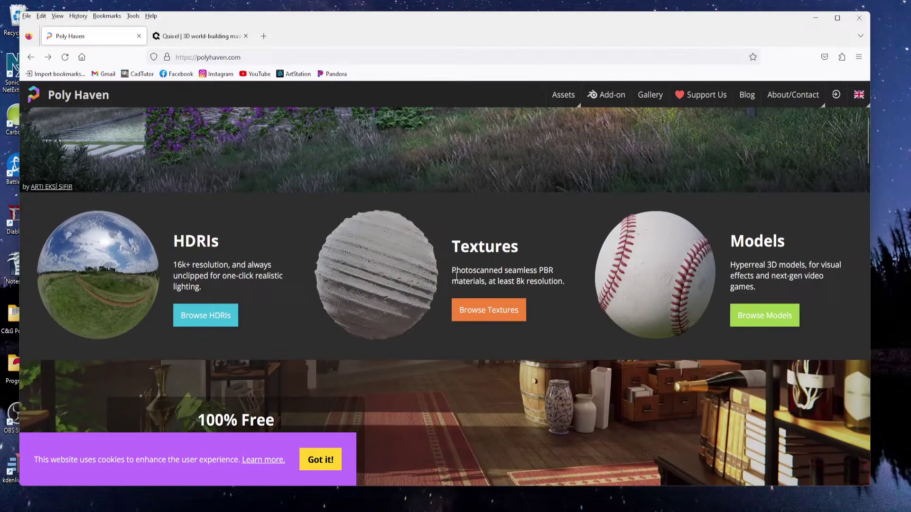
click(403, 261)
scroll(488, 263, down, 15)
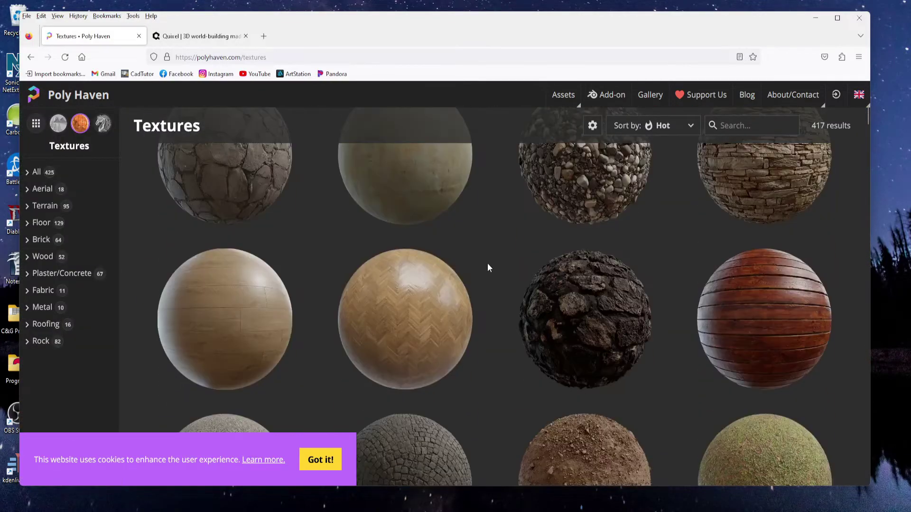
scroll(488, 263, down, 15)
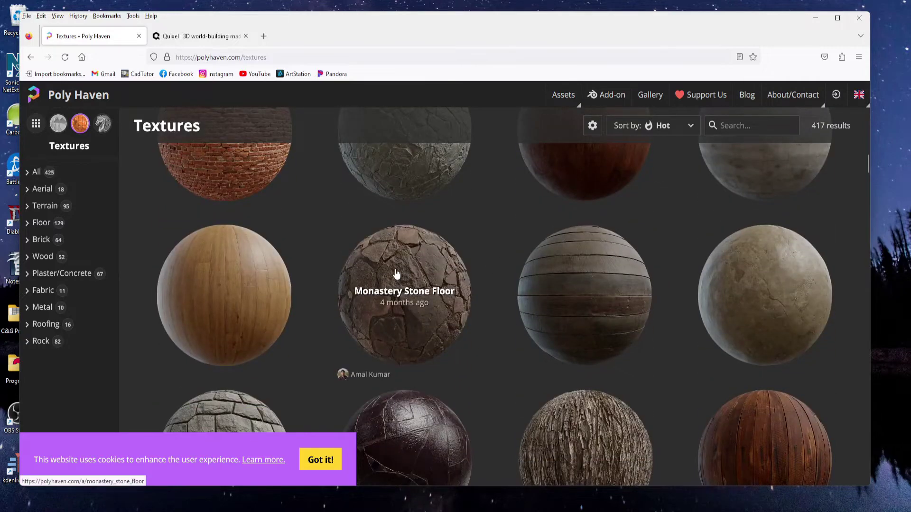
click(396, 274)
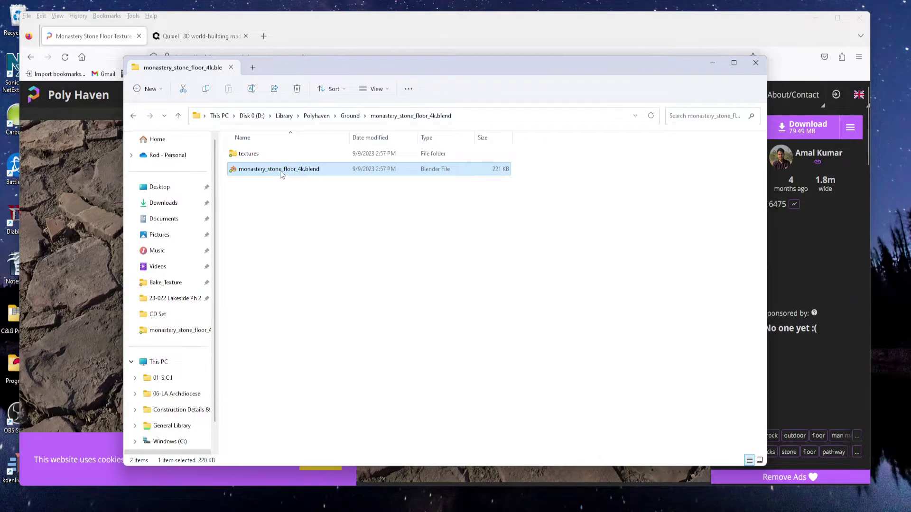
Open monastery_stone_floor_4k.blend from the Ground folder in Blender.
double_click(282, 170)
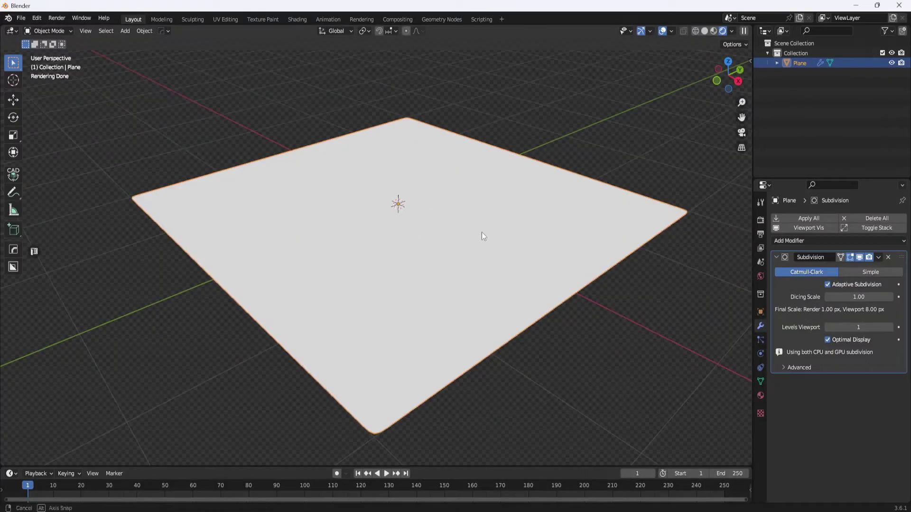
Inspect the adaptively subdivided plane's dense mesh in Edit Mode, then return to Object Mode.
middle_drag(483, 236, 477, 235)
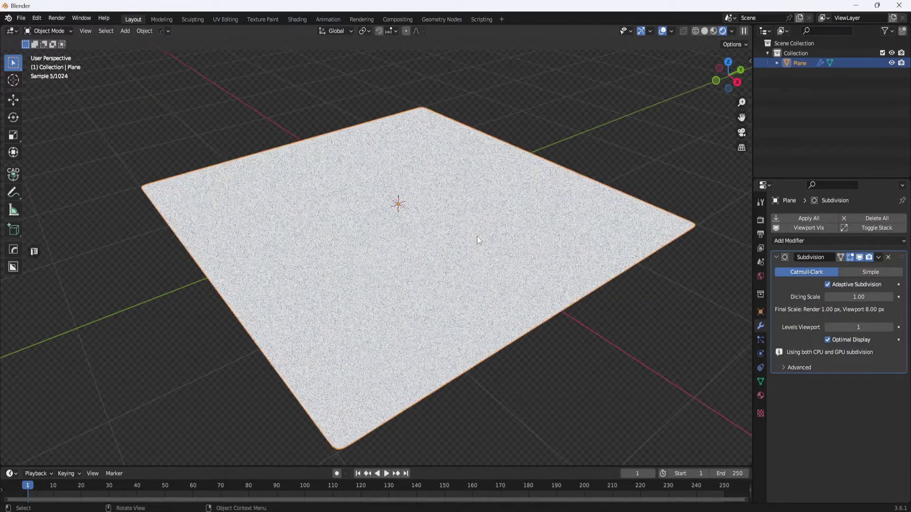
key(ctrl+Tab)
click(454, 180)
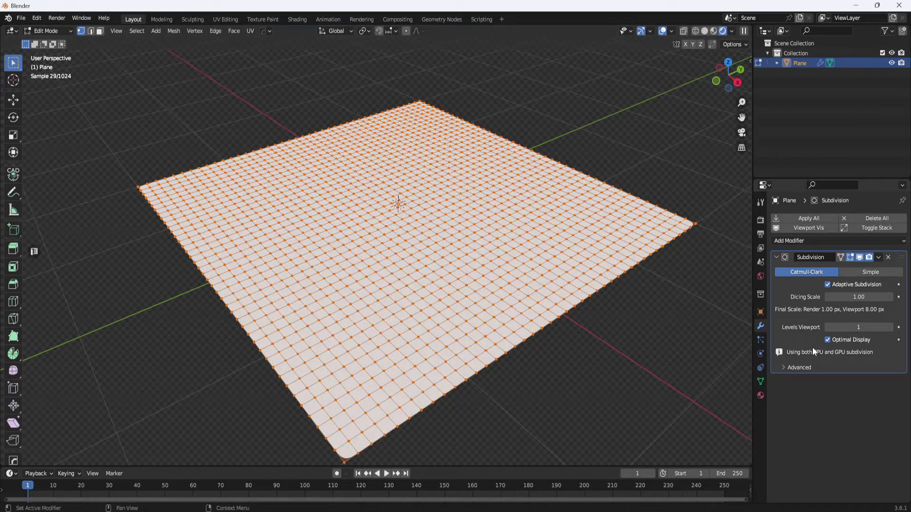
key(ctrl+Tab)
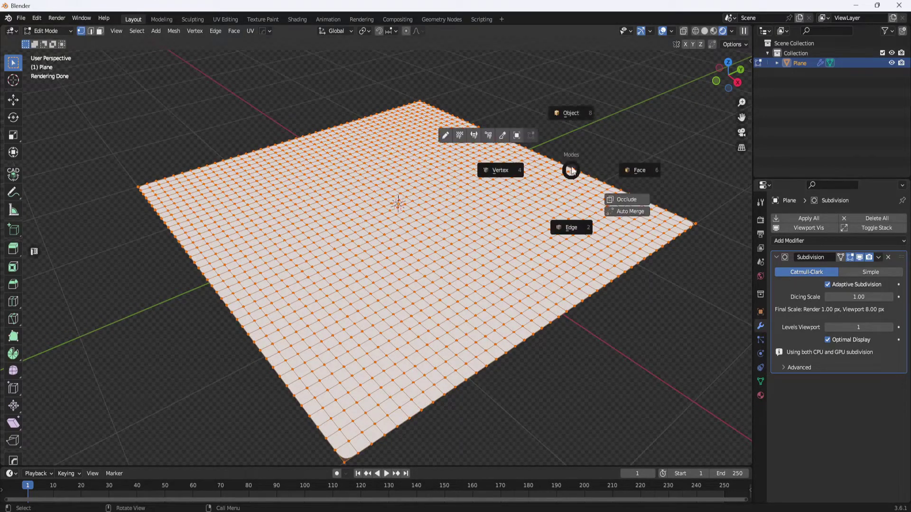
click(572, 114)
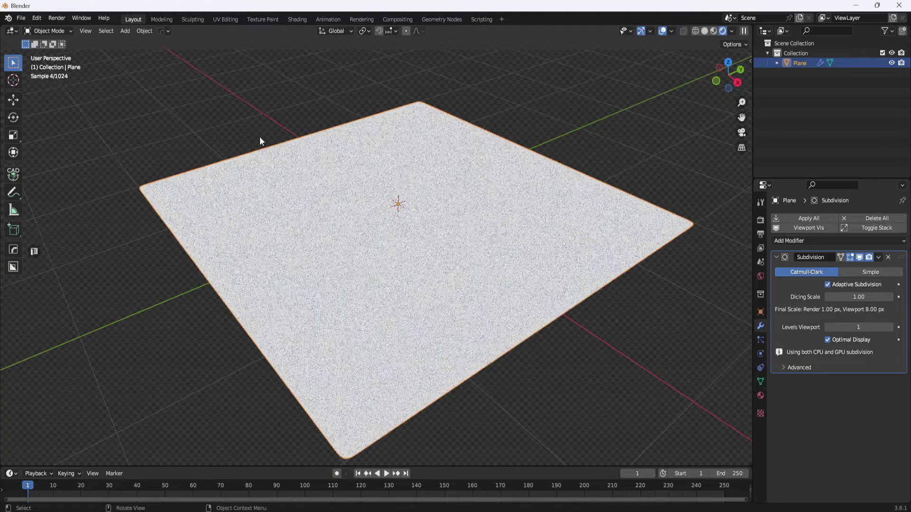
Start File > Append and browse to D:\Library\Polyhaven\Ground\monastery_stone_floor_4k.blend.
click(22, 19)
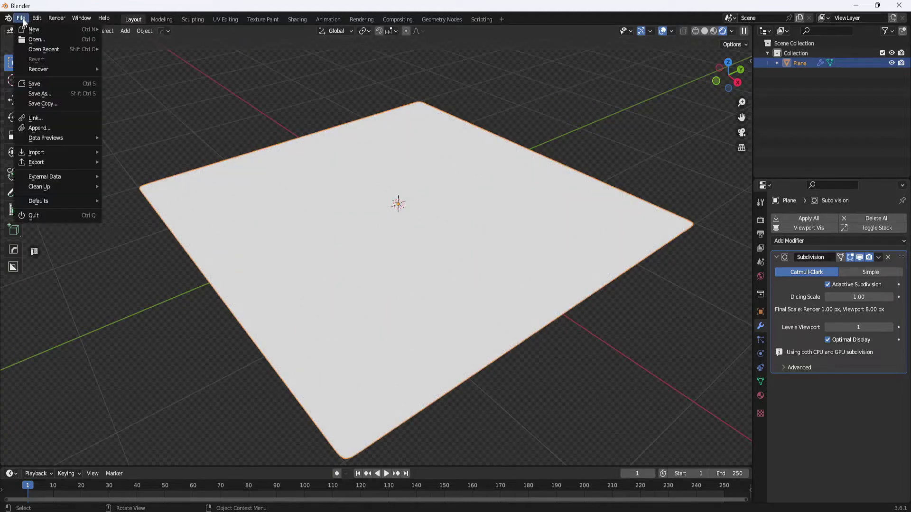
click(38, 128)
click(257, 155)
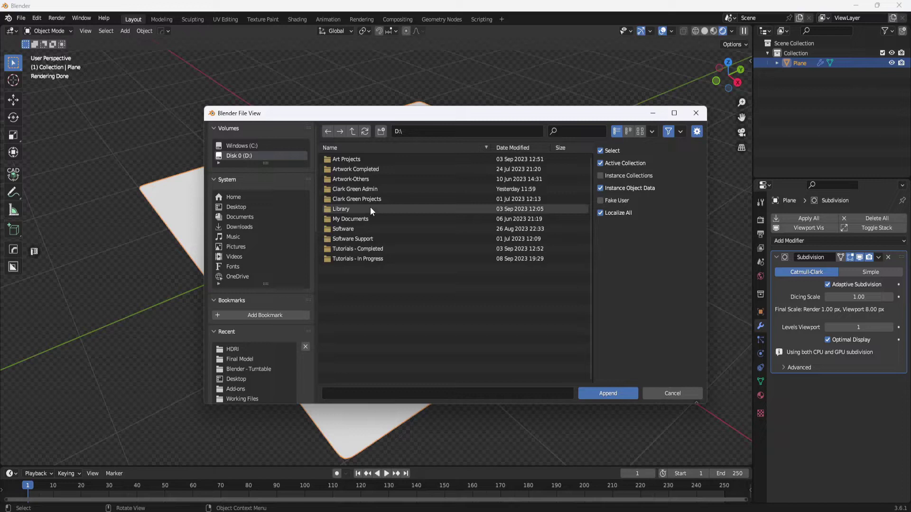
click(351, 211)
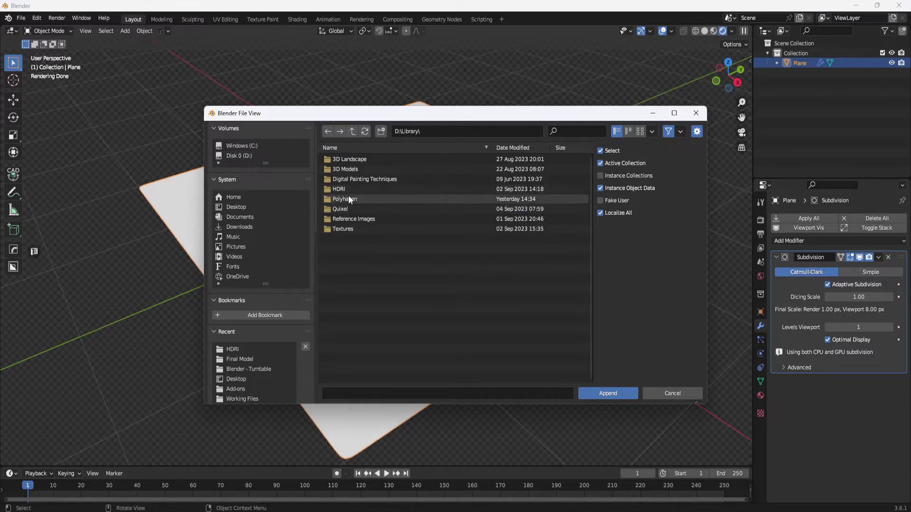
click(347, 198)
click(342, 160)
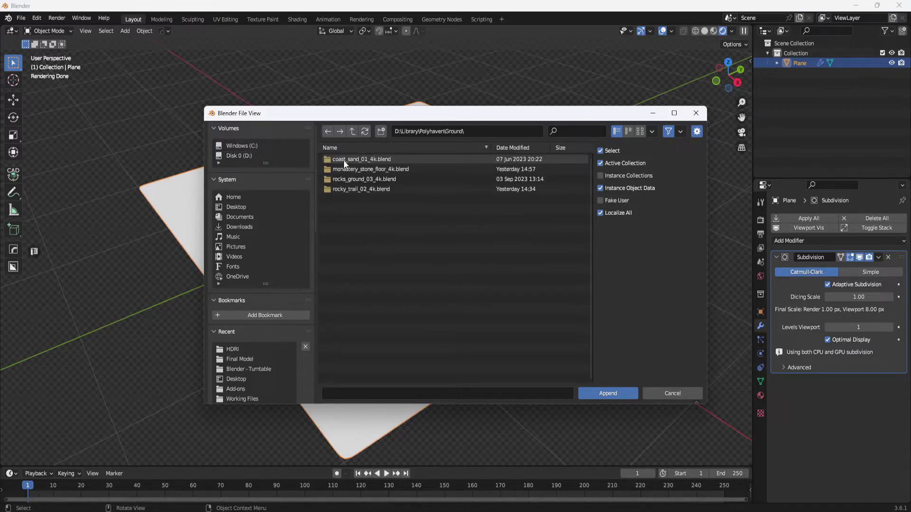
click(348, 167)
click(372, 170)
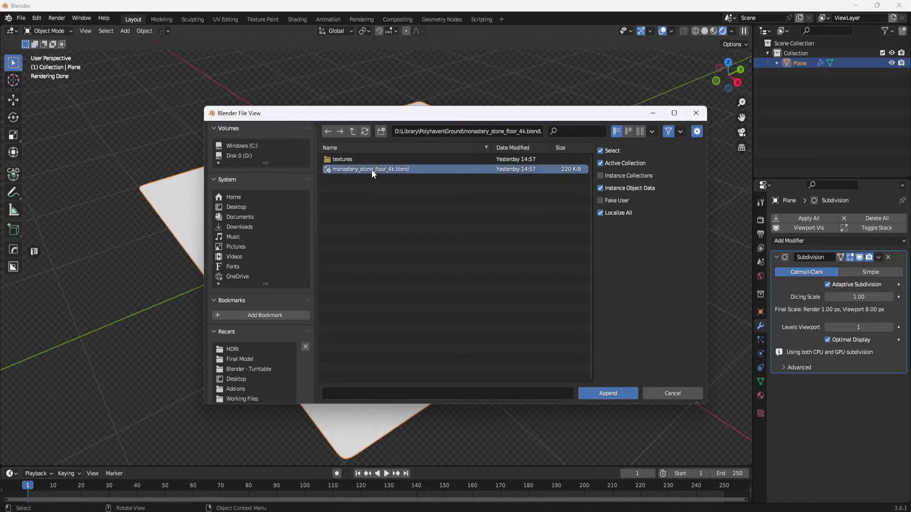
Append the monastery_stone_floor material from the blend file's Material category.
click(608, 394)
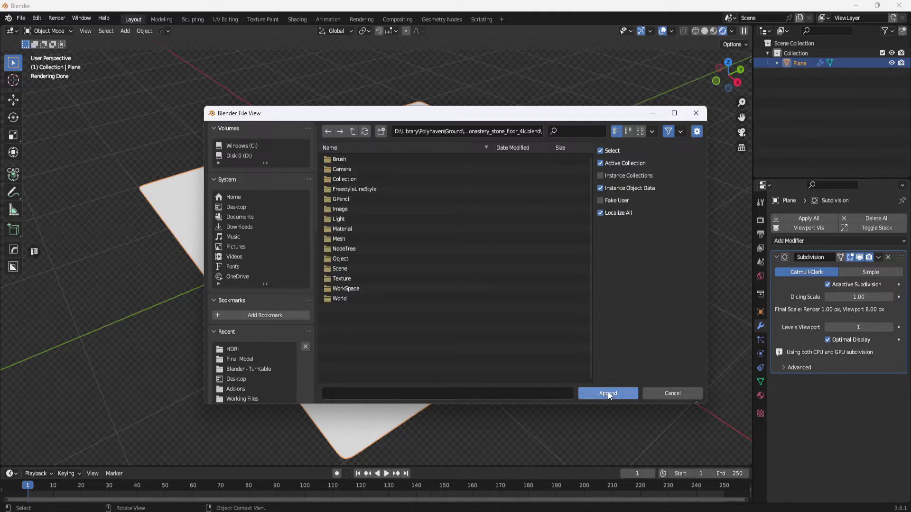
click(347, 228)
click(348, 229)
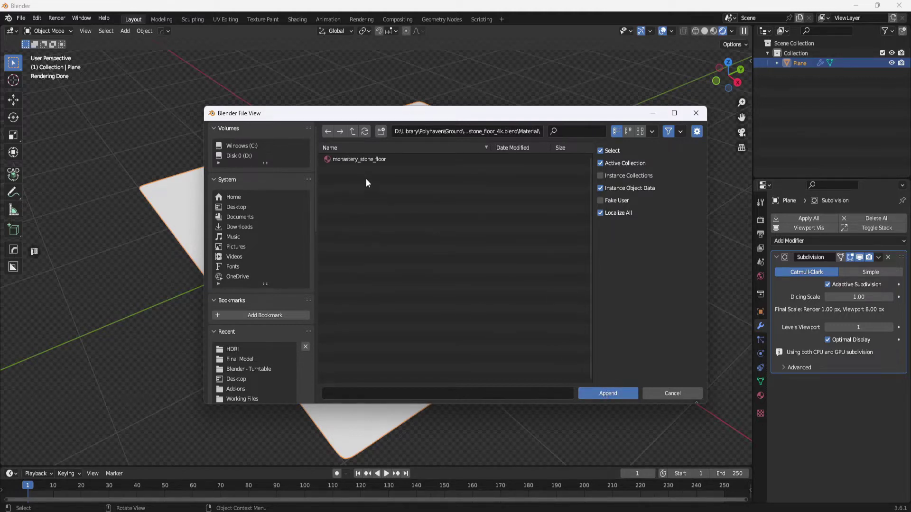
click(365, 159)
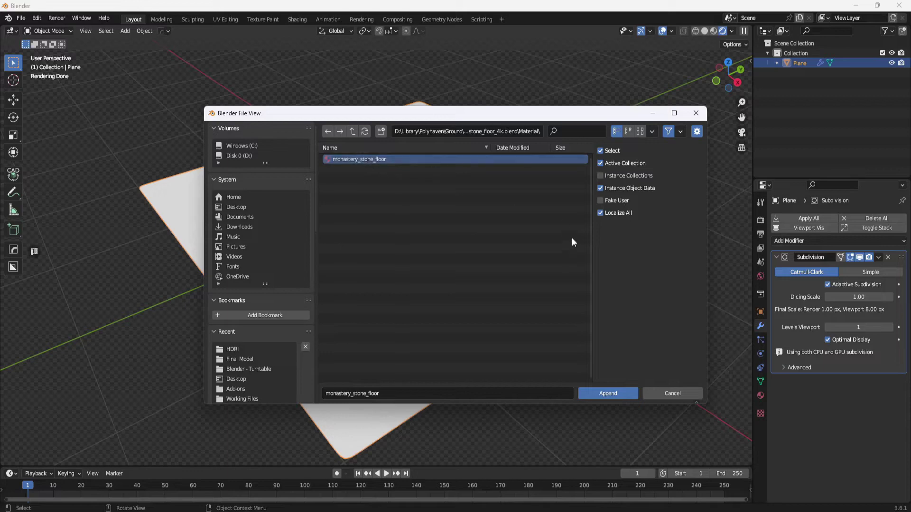
click(603, 391)
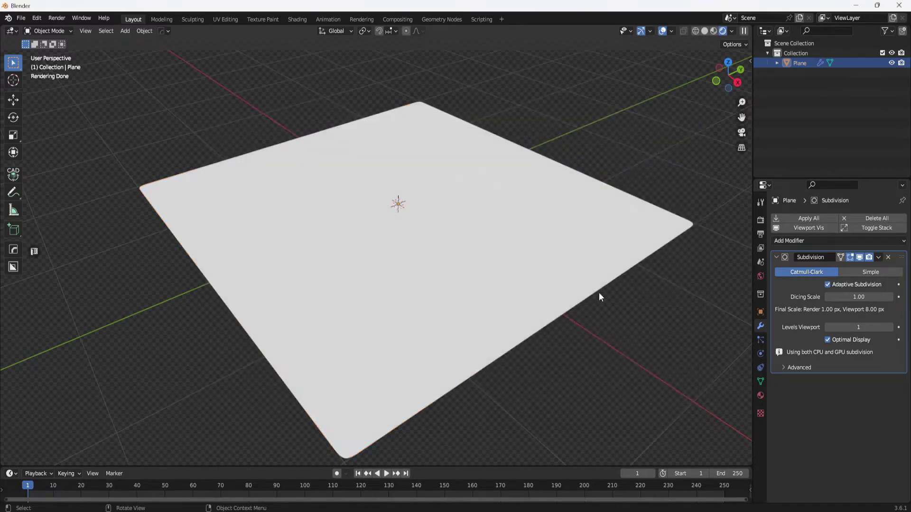
Assign monastery_stone_floor to the plane in Material properties and orbit to view the stone.
click(583, 238)
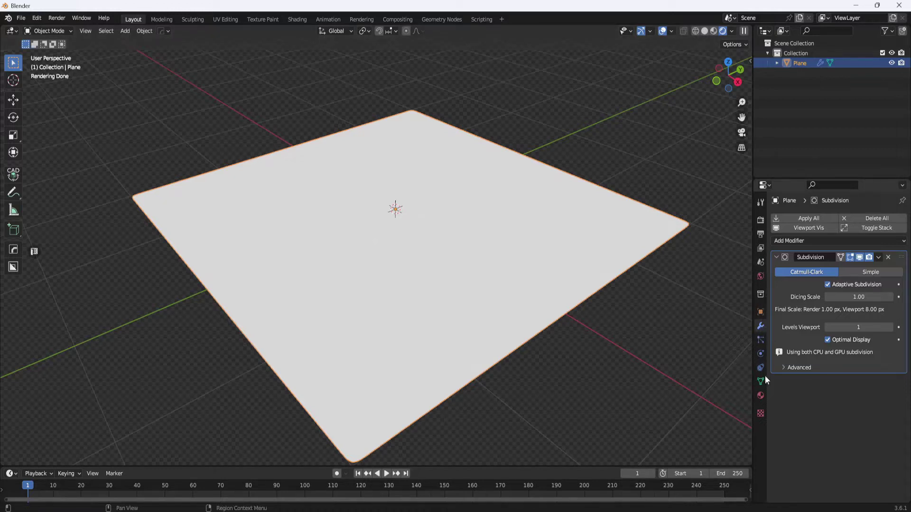
click(761, 395)
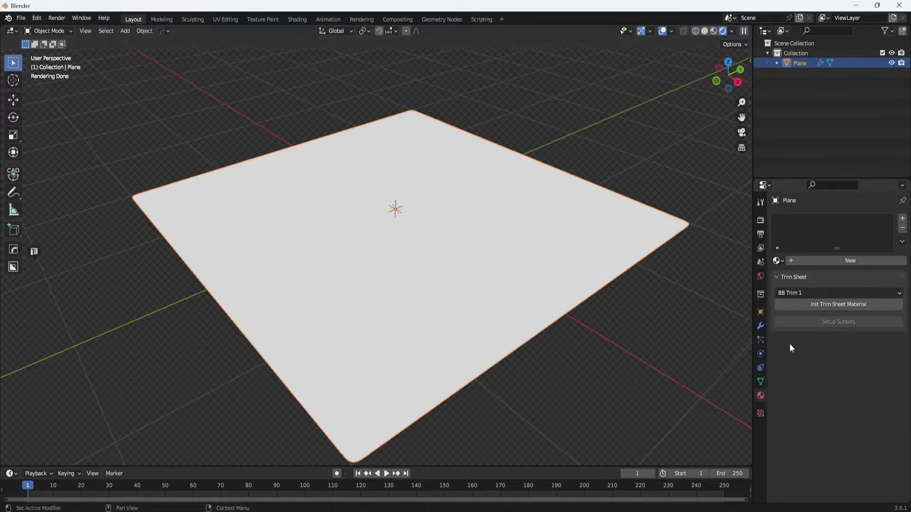
click(778, 260)
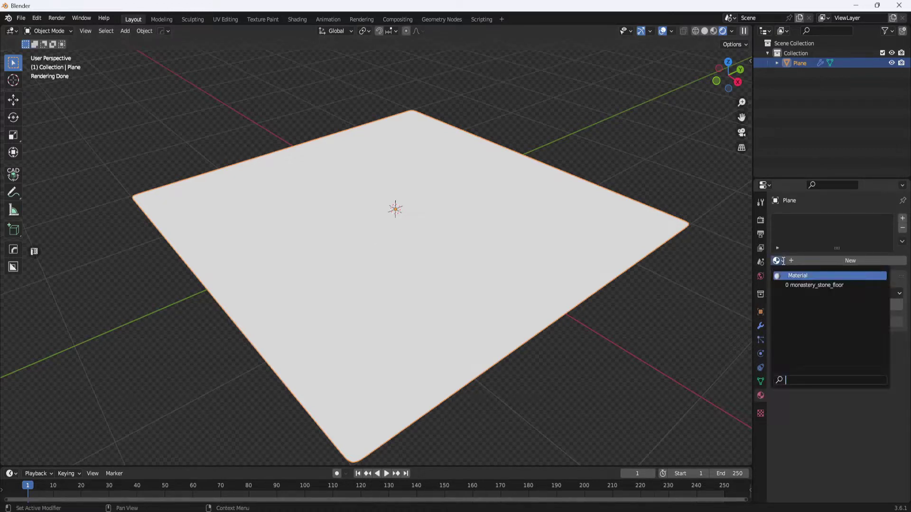
click(805, 286)
middle_drag(613, 295, 565, 280)
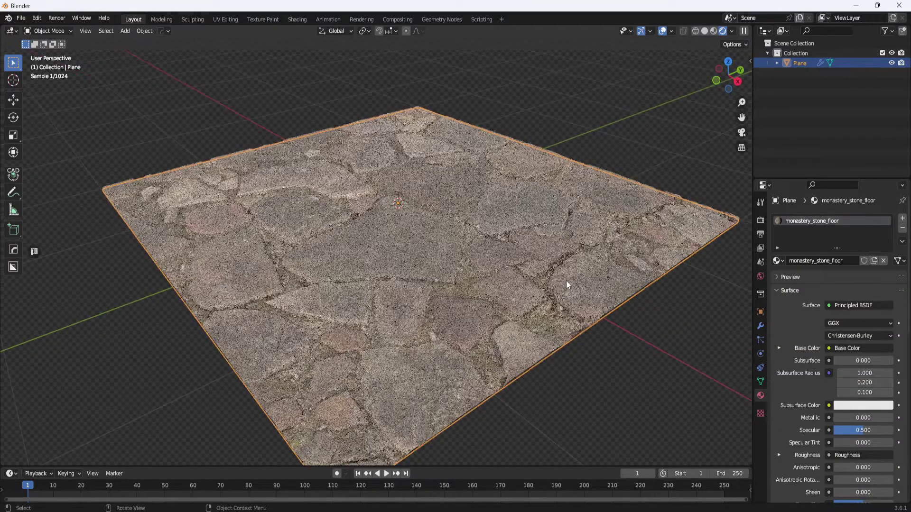
Switch to the Shading workspace and zoom out and pan over the stone material's nodes.
click(296, 19)
scroll(398, 352, down, 4)
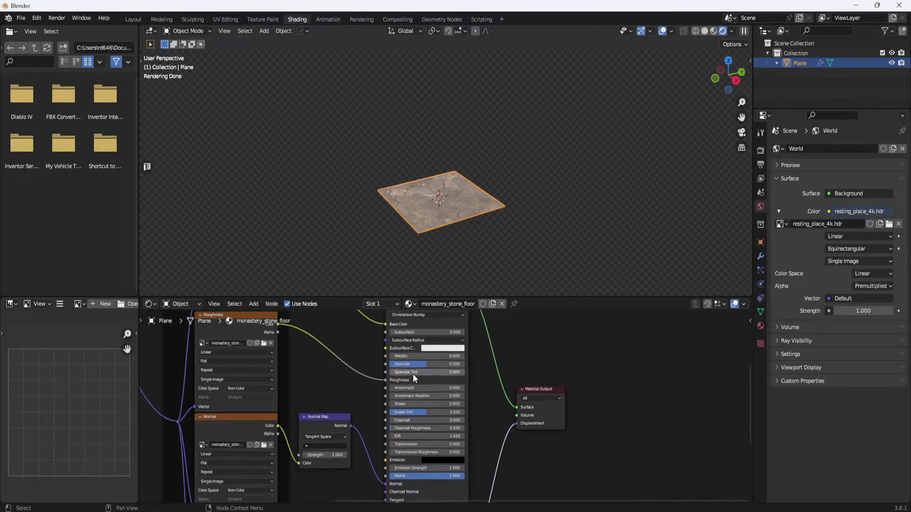
middle_drag(405, 364, 411, 373)
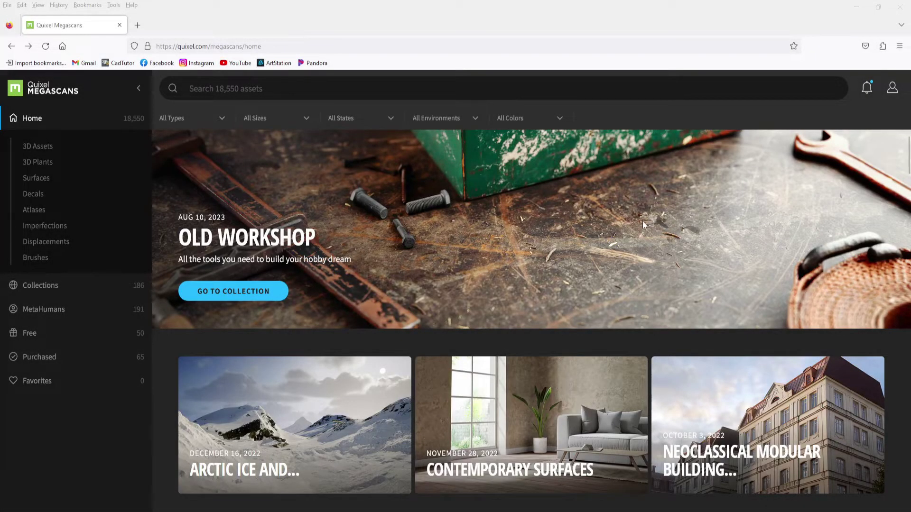
Scroll the Megascans home page, open the Free section, and scroll its grid to Castle Wall.
scroll(642, 223, down, 5)
scroll(616, 232, down, 6)
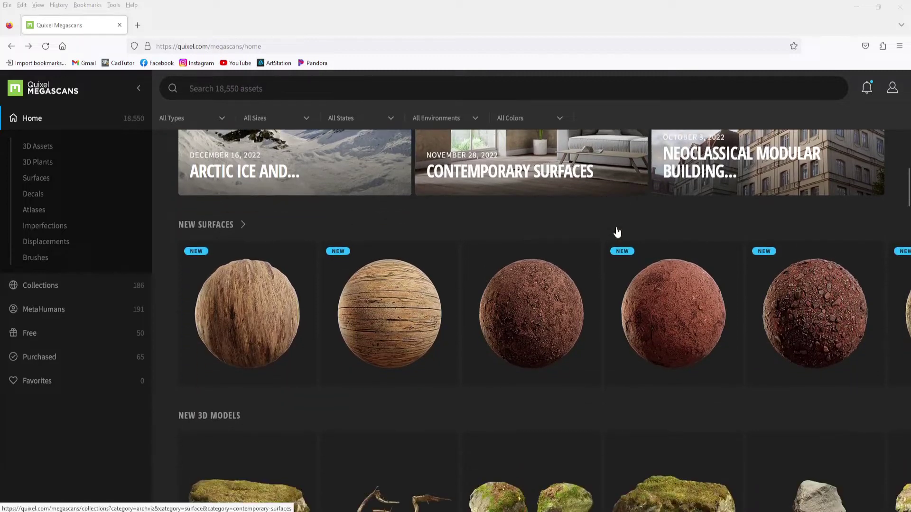
scroll(616, 232, down, 7)
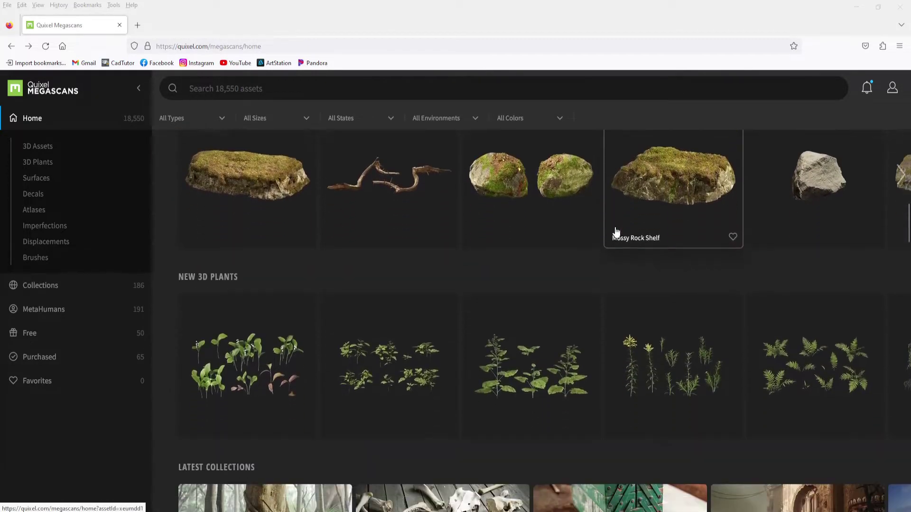
scroll(616, 232, down, 5)
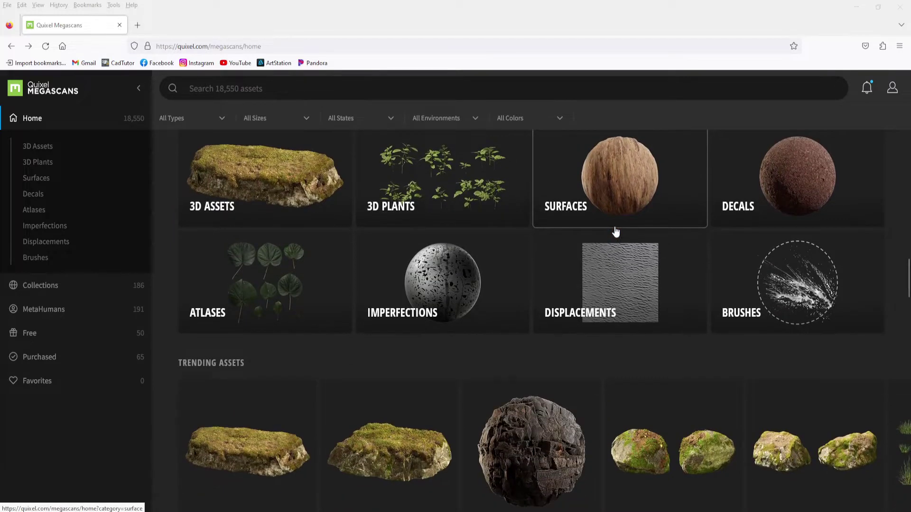
scroll(616, 232, down, 2)
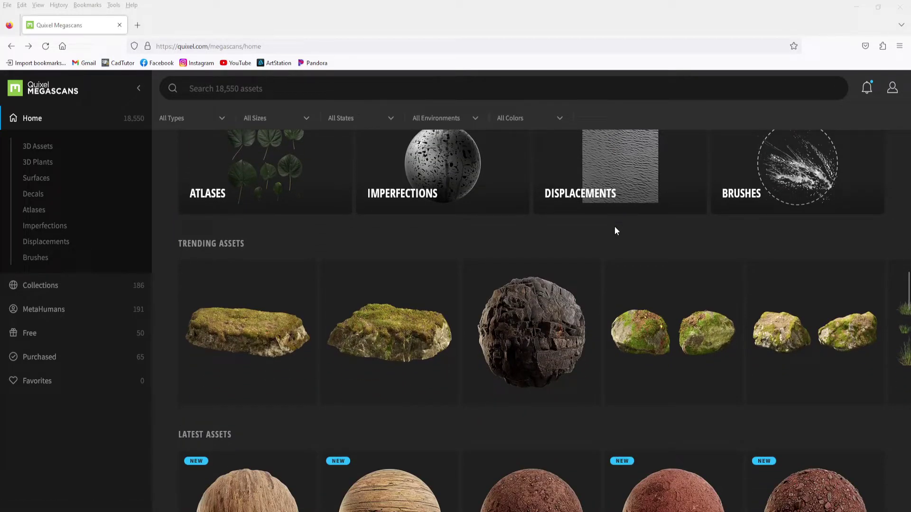
scroll(616, 231, down, 5)
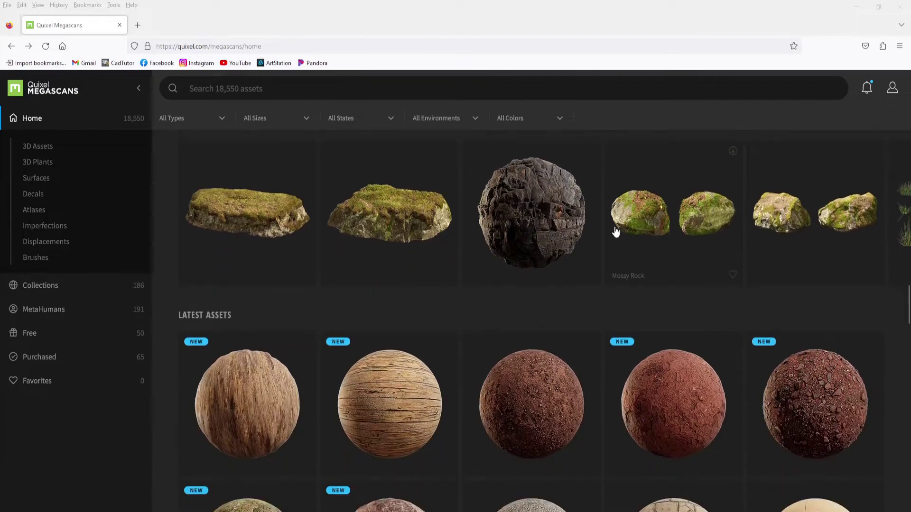
scroll(584, 227, down, 4)
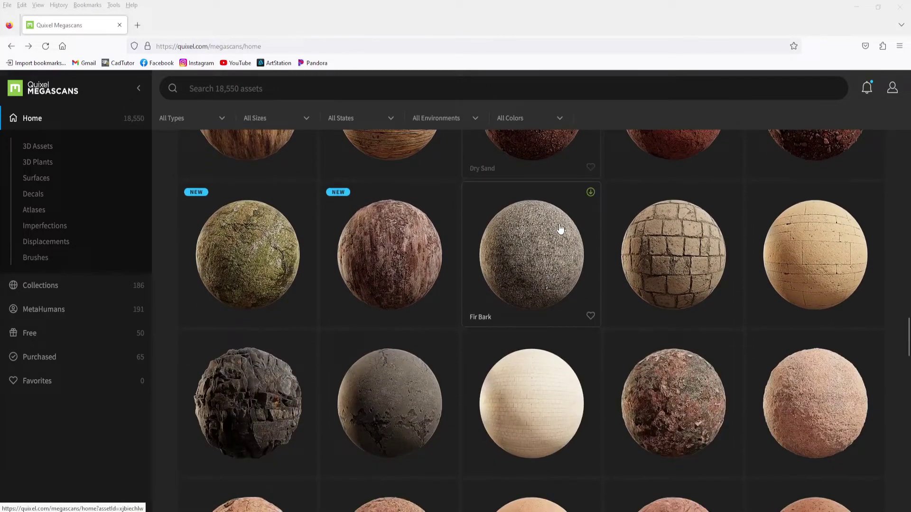
scroll(508, 233, down, 3)
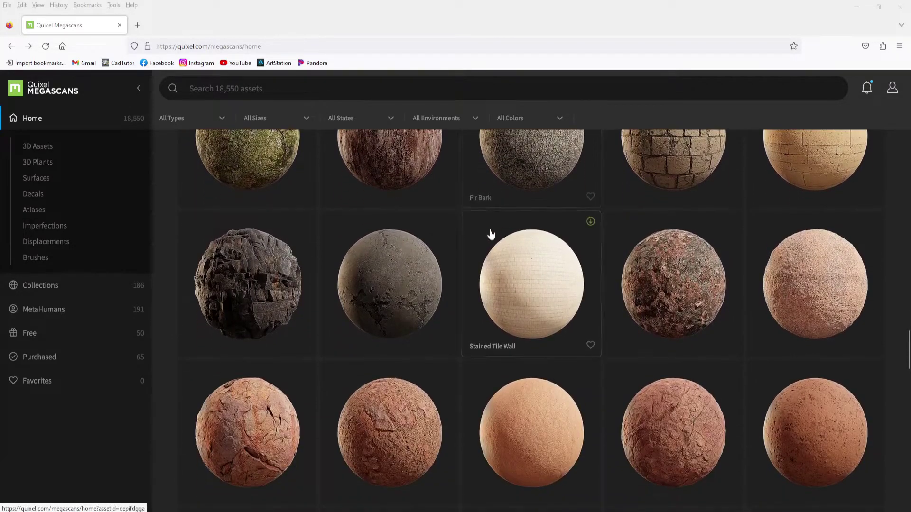
click(32, 333)
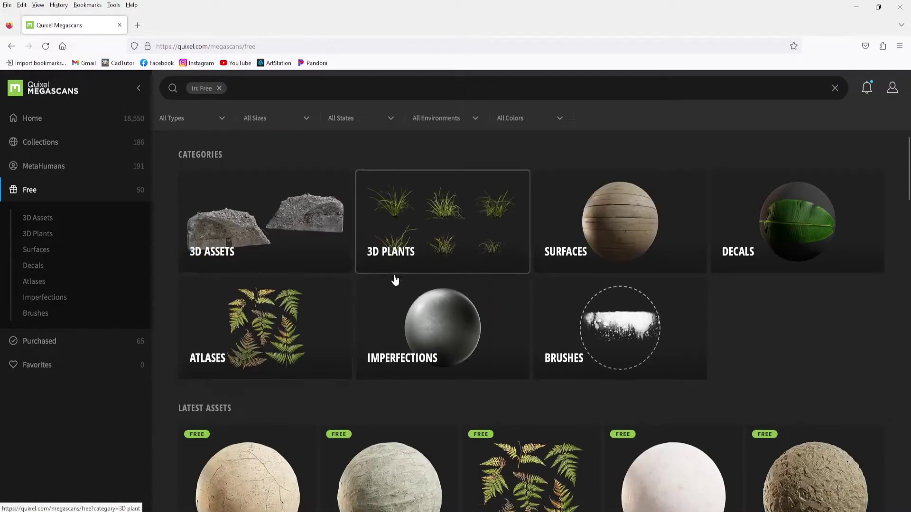
scroll(394, 280, down, 4)
scroll(403, 275, down, 14)
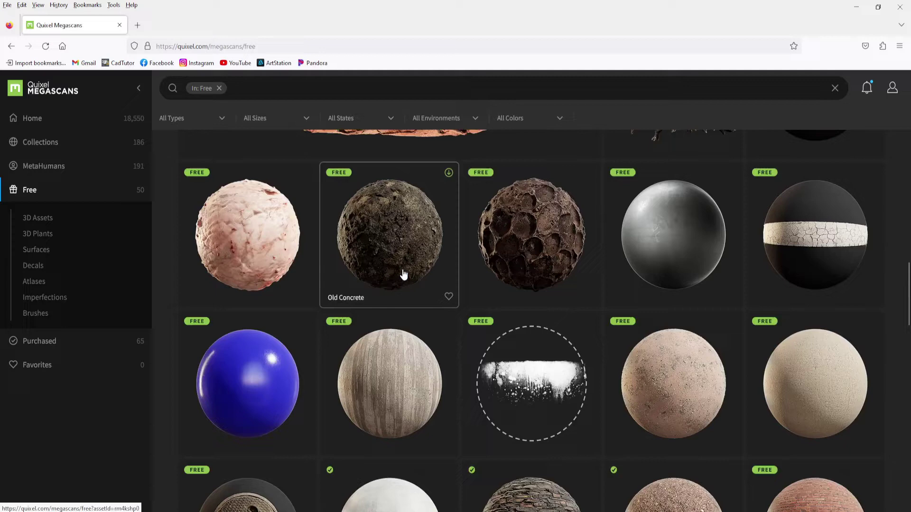
scroll(403, 274, down, 3)
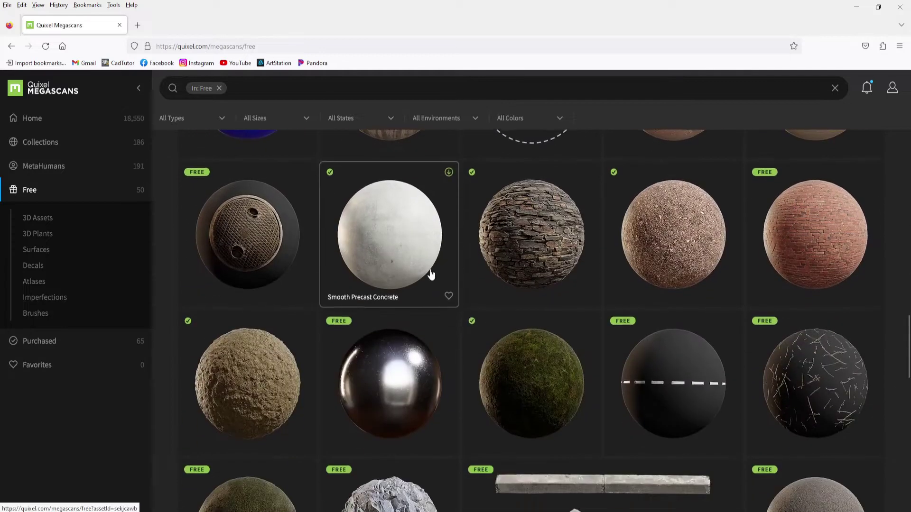
Open the Castle Wall surface and set its download resolution to 4K.
click(539, 232)
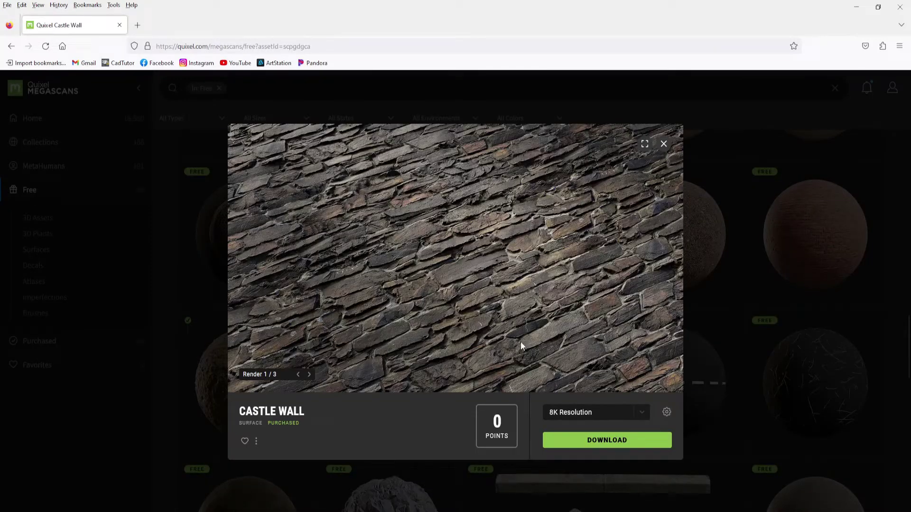
click(642, 414)
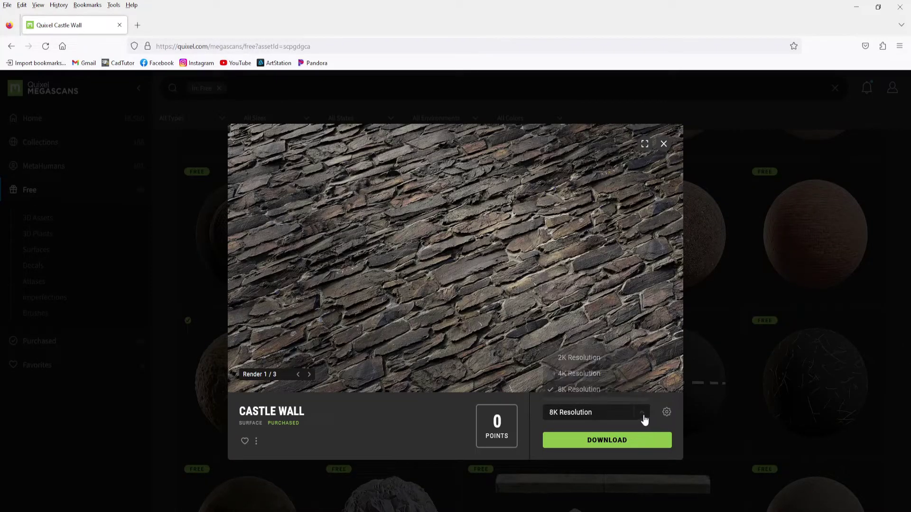
click(584, 374)
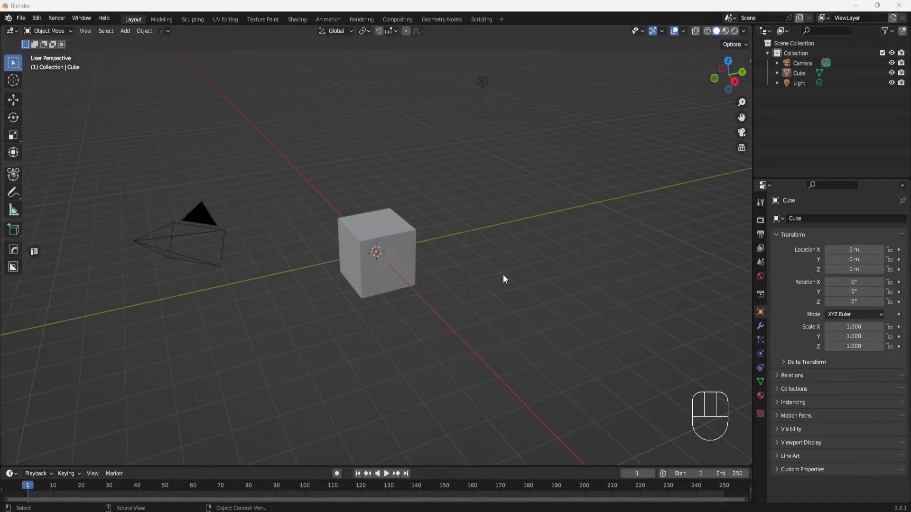
Delete the default camera, cube and light from the scene.
drag(554, 76, 132, 394)
key(x)
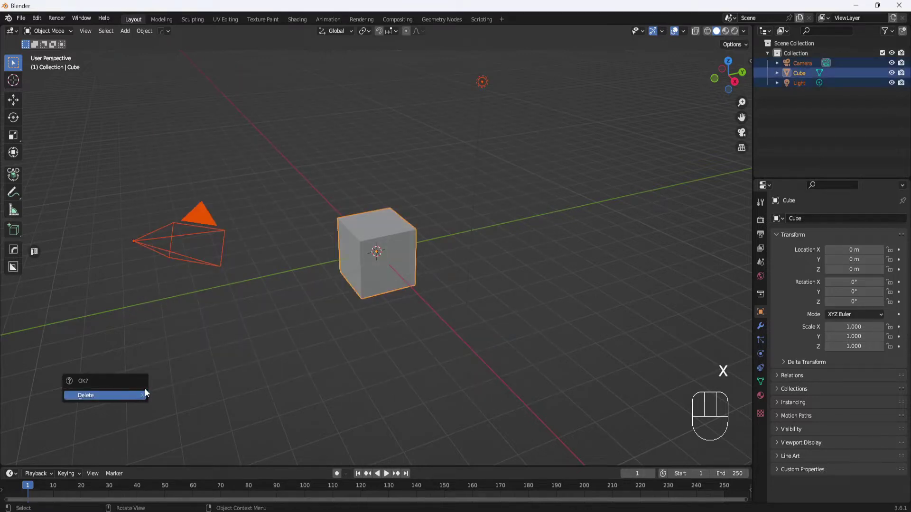
click(110, 397)
middle_drag(275, 304, 276, 305)
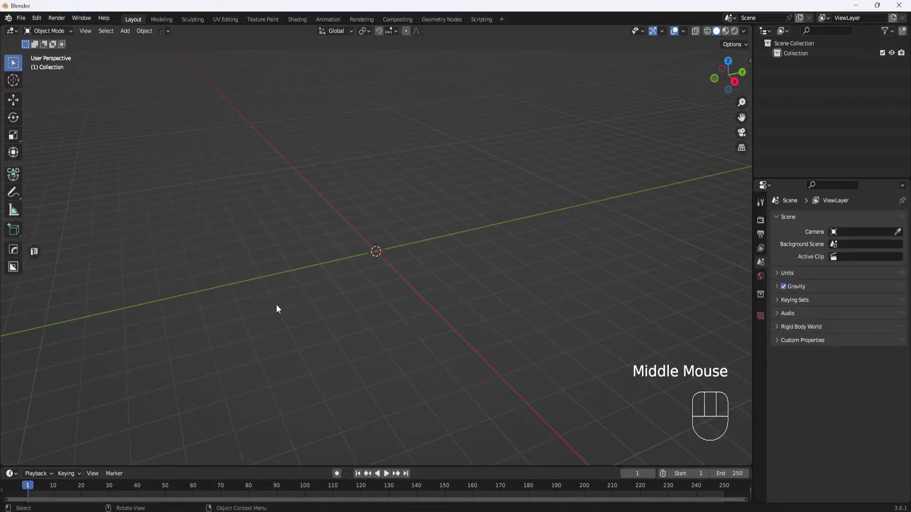
Add a plane at the origin with a size of 4 m.
key(shift+a)
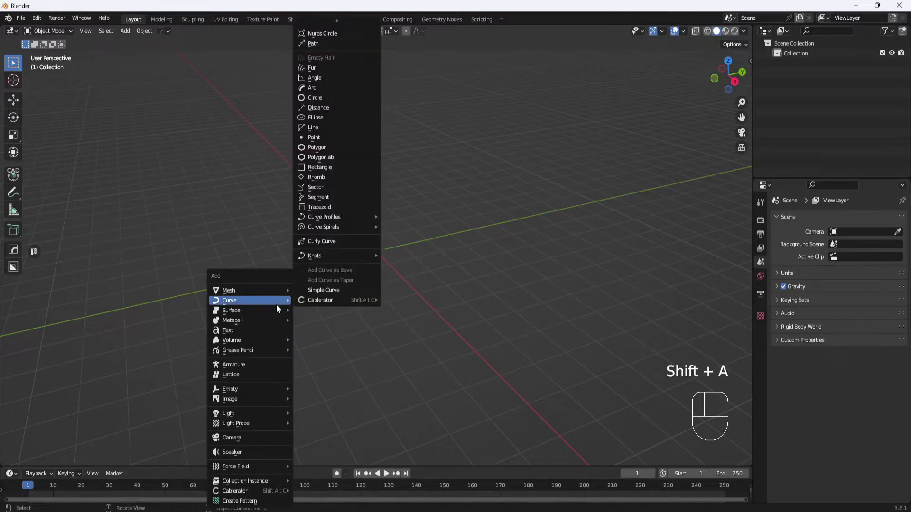
mouse_move(268, 287)
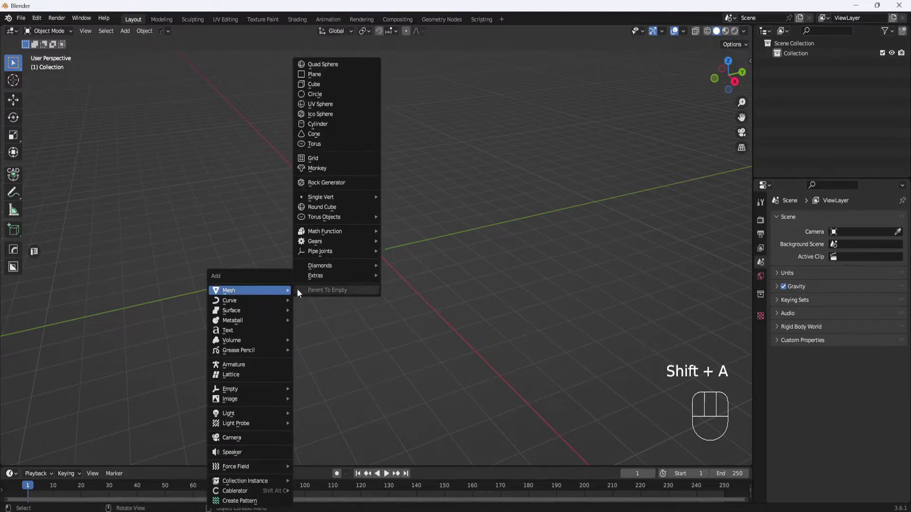
click(317, 75)
click(80, 457)
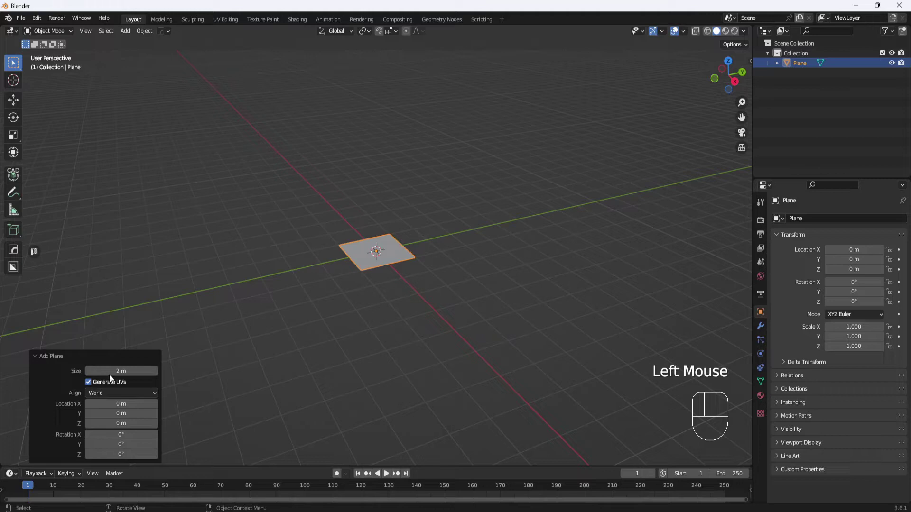
double_click(114, 371)
text(4)
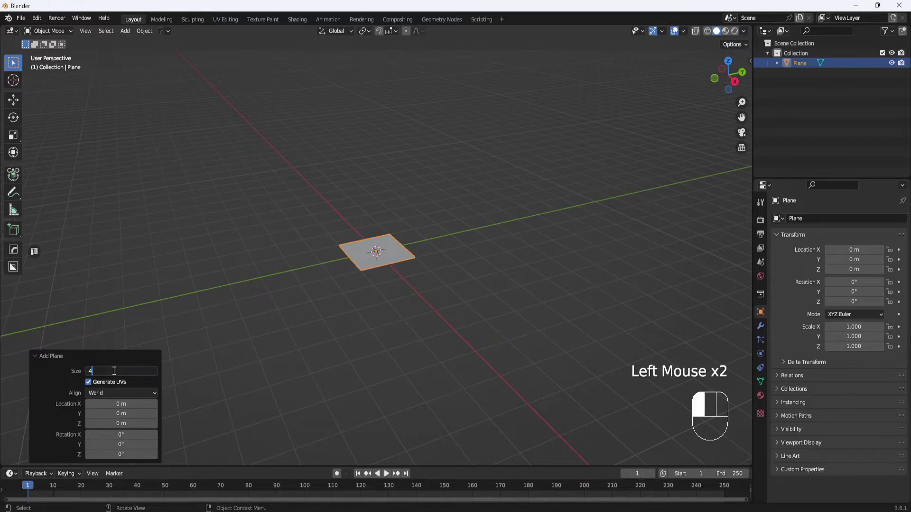
key(Return)
middle_drag(347, 254, 343, 265)
scroll(343, 266, up, 2)
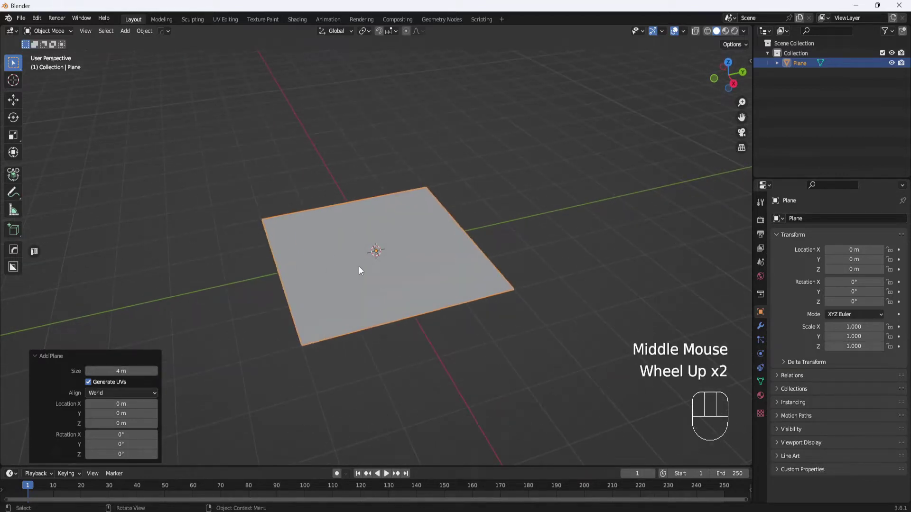
Subdivide the plane in Edit Mode with 40 cuts.
key(Tab)
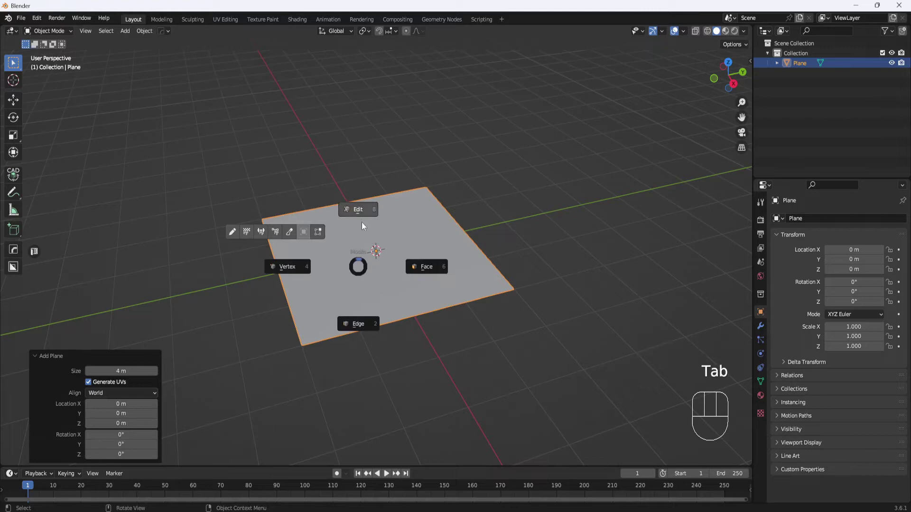
click(357, 212)
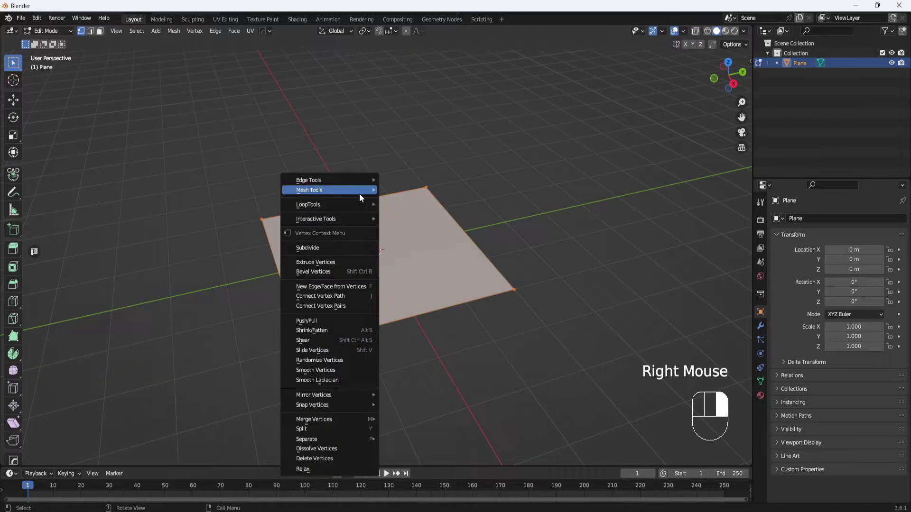
click(336, 245)
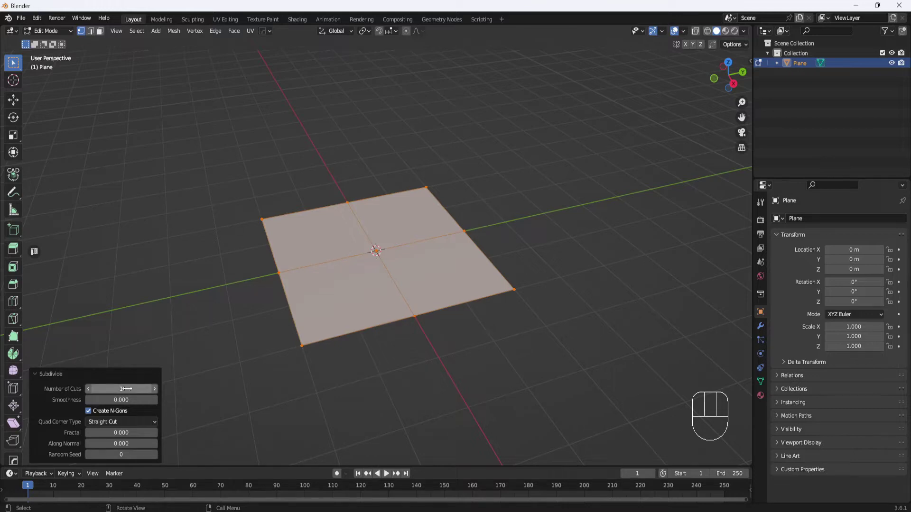
click(127, 389)
text(40)
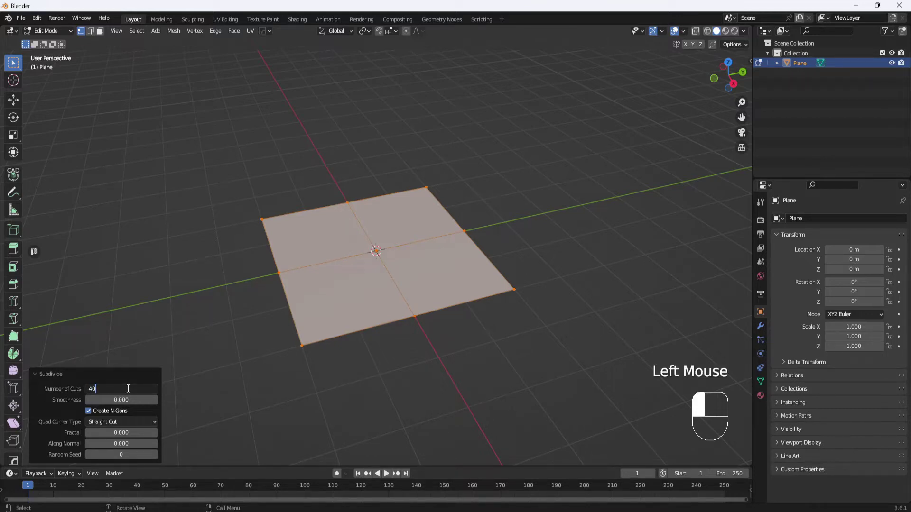
key(Return)
middle_drag(219, 318, 223, 309)
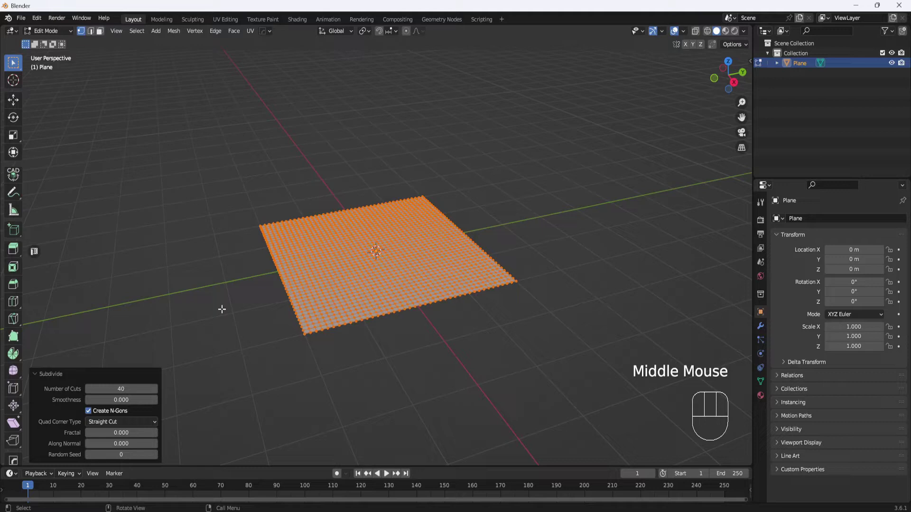
key(Tab)
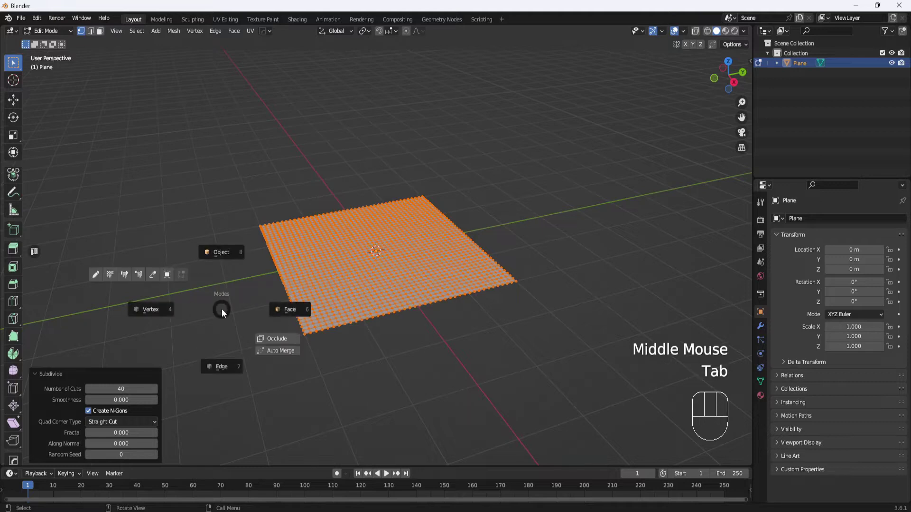
Back in Object Mode, add a Subdivision Surface modifier (viewport level 1, render 2) to the plane.
click(220, 255)
middle_drag(455, 243, 466, 254)
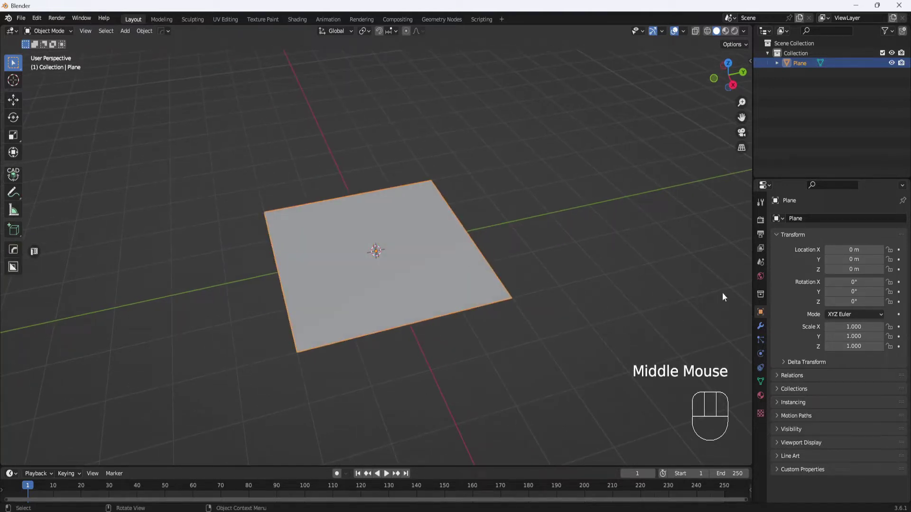
click(761, 327)
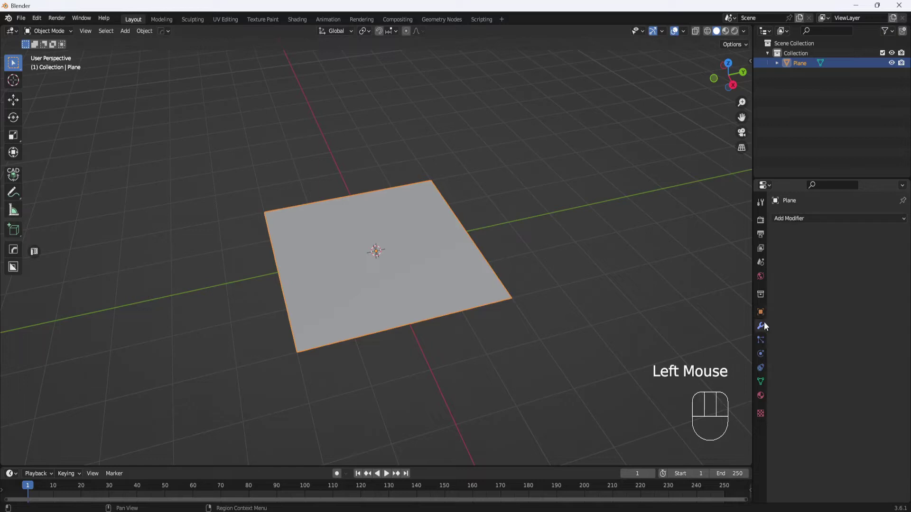
click(905, 219)
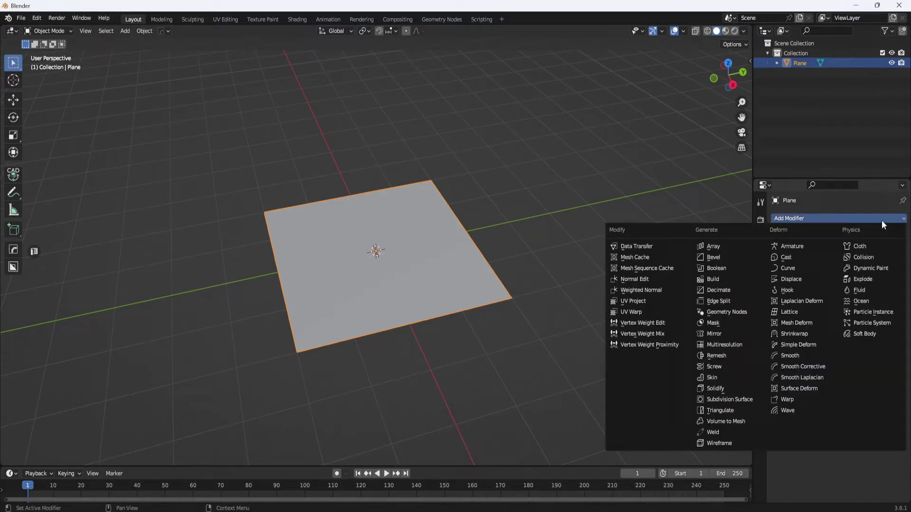
click(729, 399)
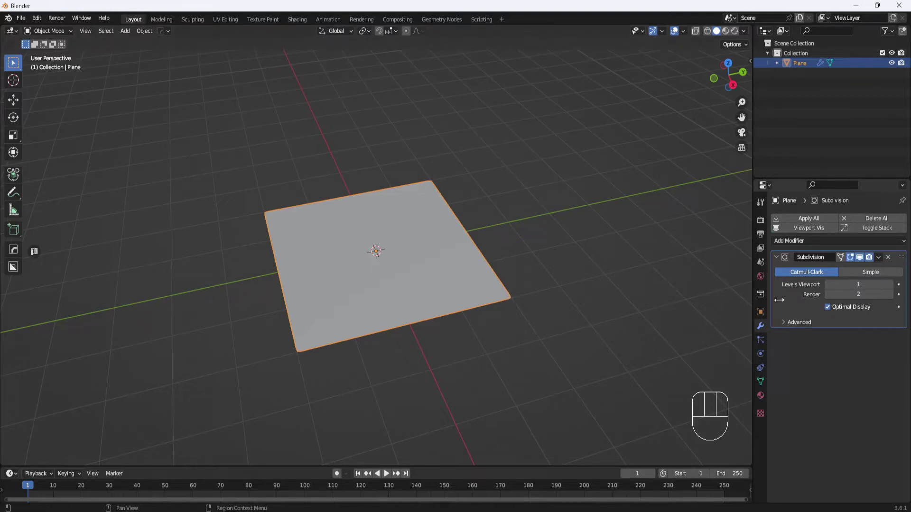
middle_drag(702, 273, 557, 223)
scroll(517, 232, up, 1)
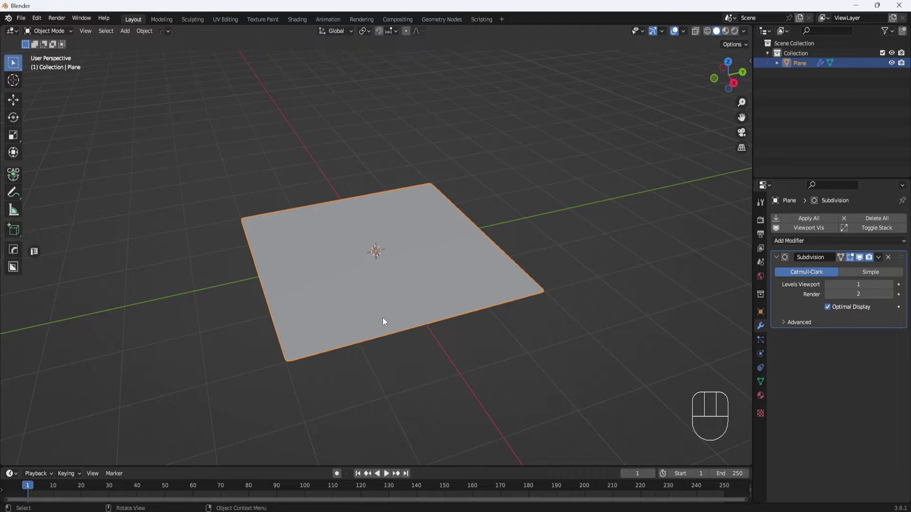
Rotate the plane 90° around the Y axis so it stands upright.
click(18, 122)
middle_drag(380, 167, 380, 209)
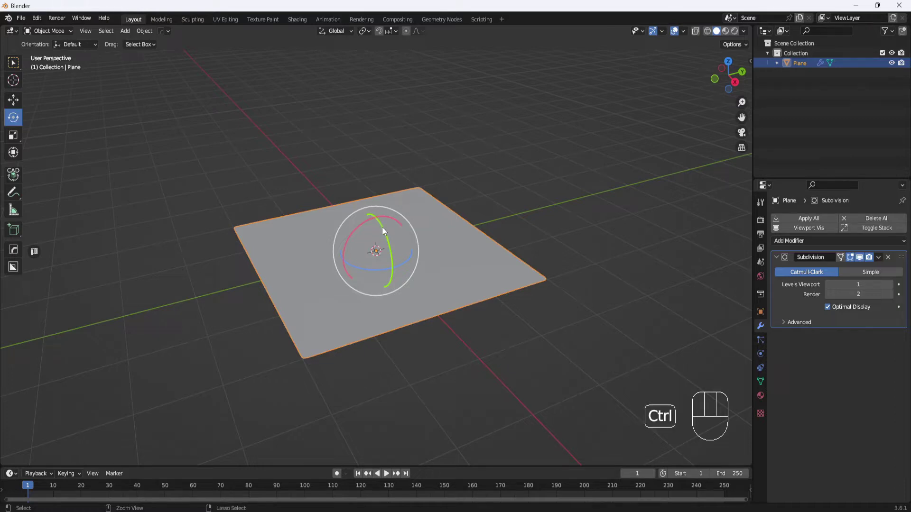
ctrl+drag(385, 231, 392, 253)
middle_drag(454, 271, 445, 274)
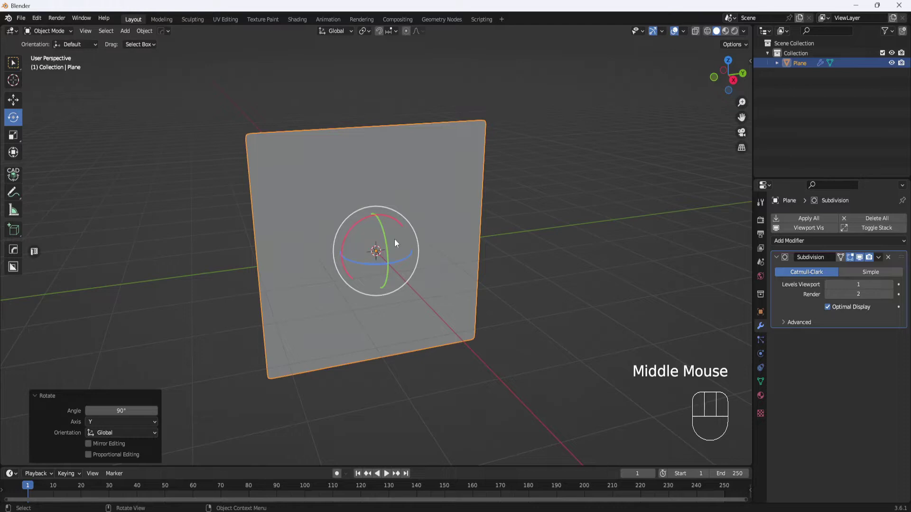
Raise the upright plane along Z to 2 m.
click(13, 100)
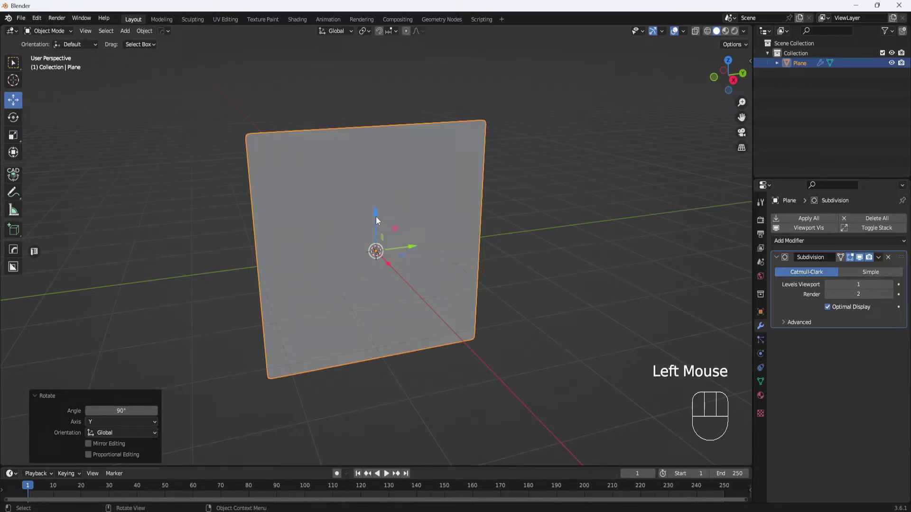
drag(376, 220, 369, 180)
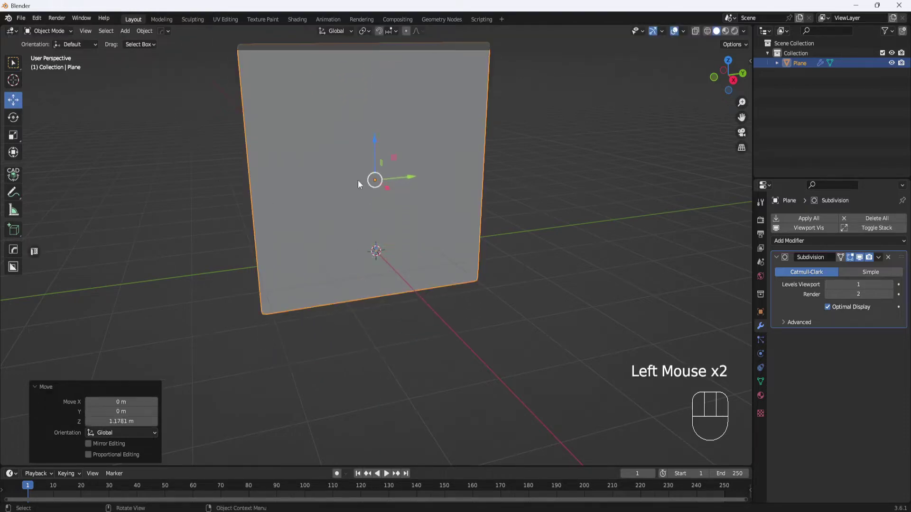
click(121, 419)
text(2)
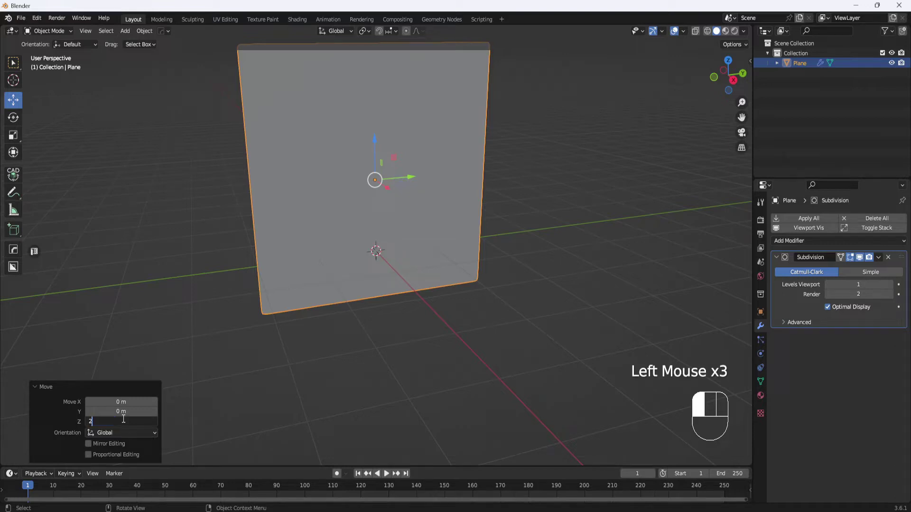
key(Return)
middle_drag(356, 391, 389, 356)
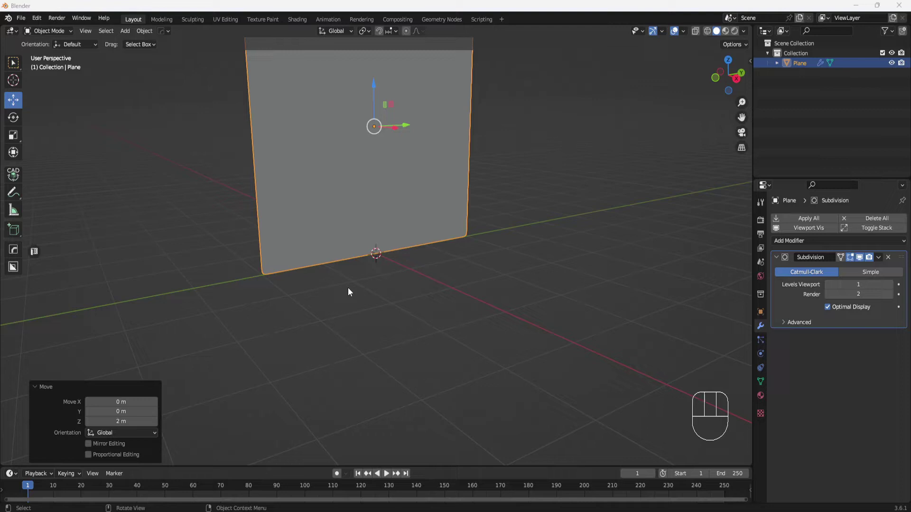
Preview in Rendered shading and set the World Color to an Environment Texture.
click(734, 31)
mouse_move(648, 128)
middle_down()
mouse_move(604, 179)
mouse_move(600, 163)
mouse_move(582, 266)
mouse_move(528, 204)
mouse_move(466, 222)
middle_up()
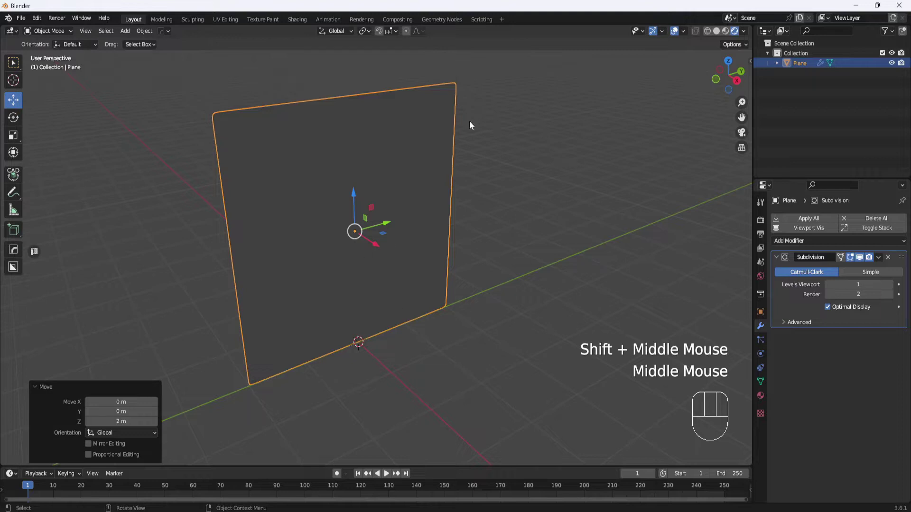
middle_drag(469, 126, 596, 166)
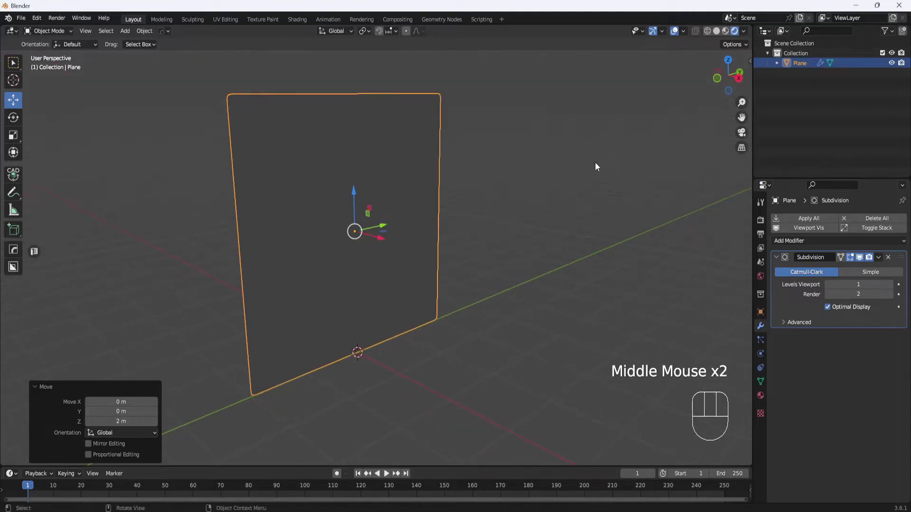
click(760, 277)
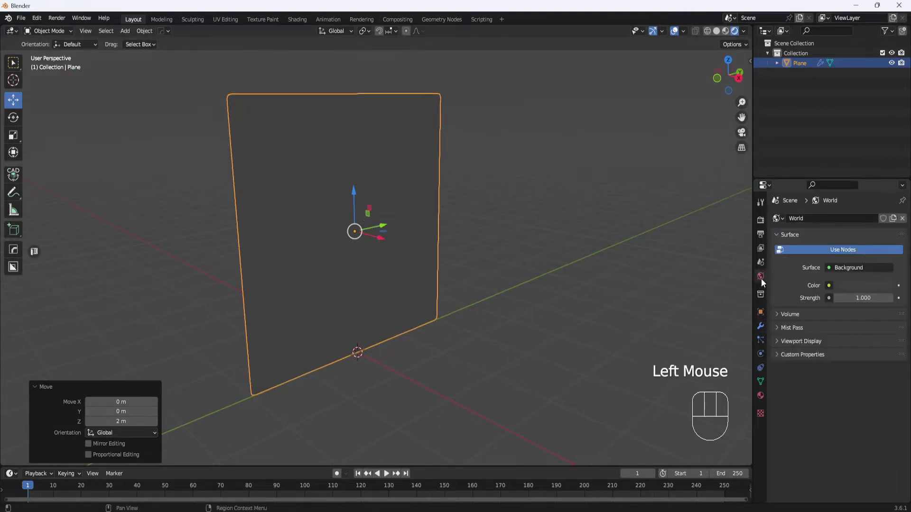
click(830, 286)
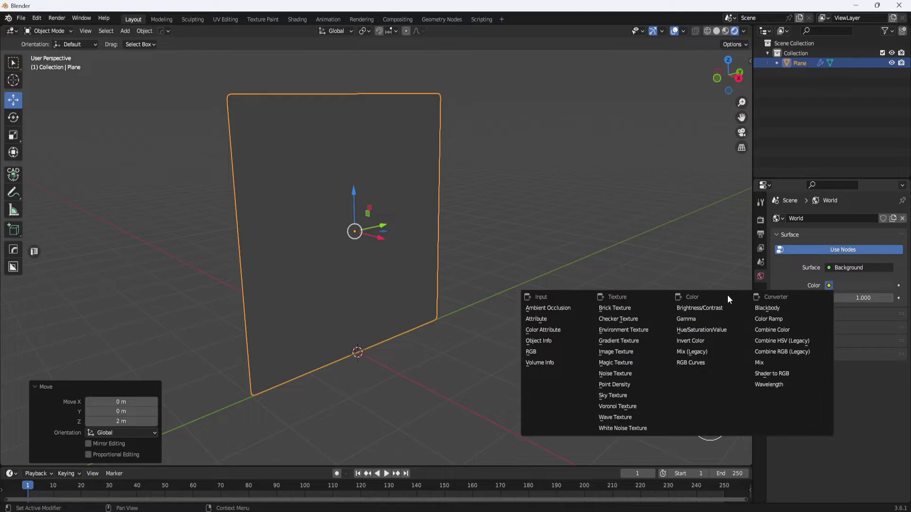
click(634, 334)
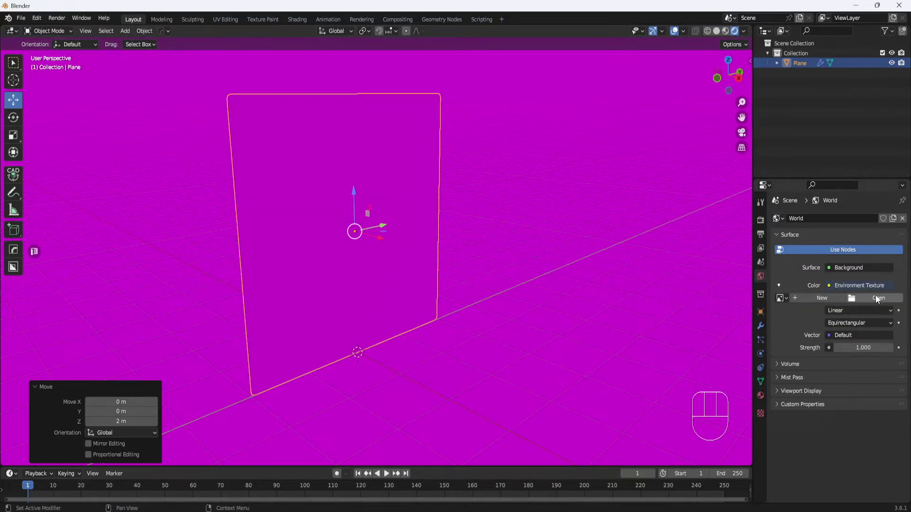
Load resting_place_4k.hdr from D:\Library\HDRI as the world environment image.
click(876, 295)
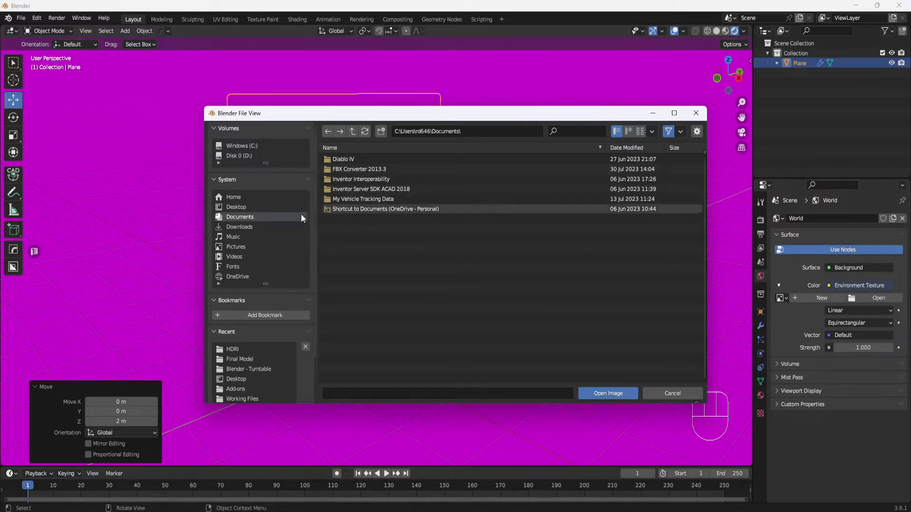
click(245, 158)
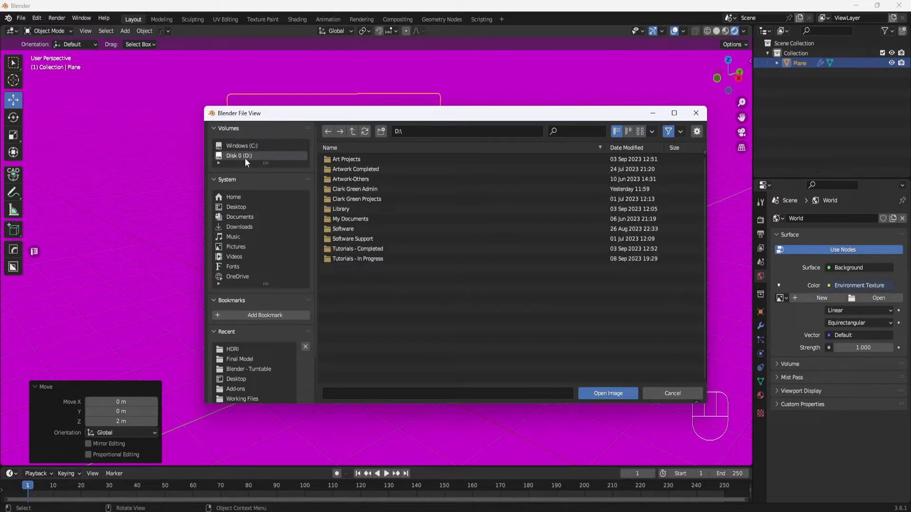
click(349, 209)
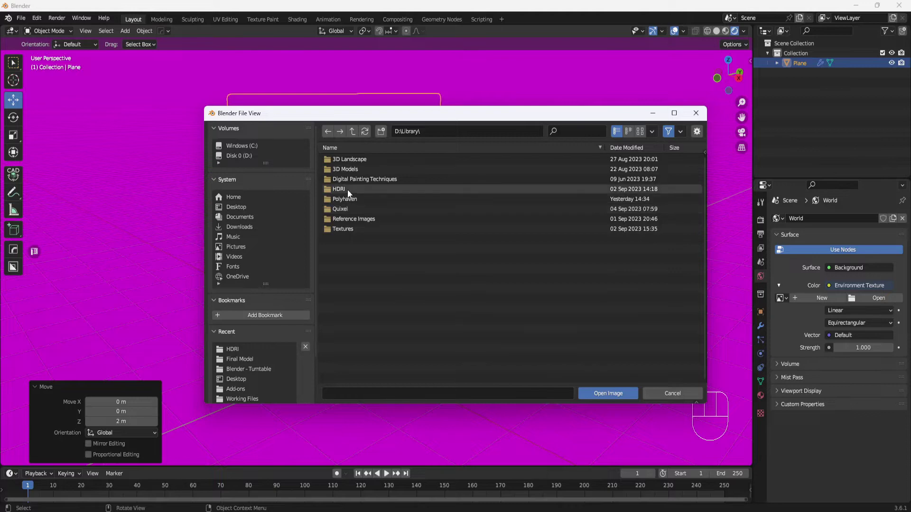
click(347, 190)
click(367, 179)
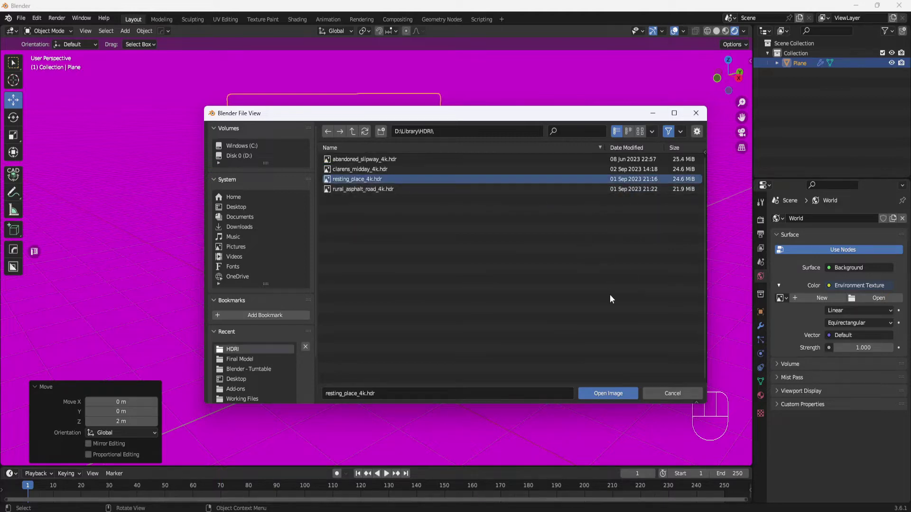
click(600, 391)
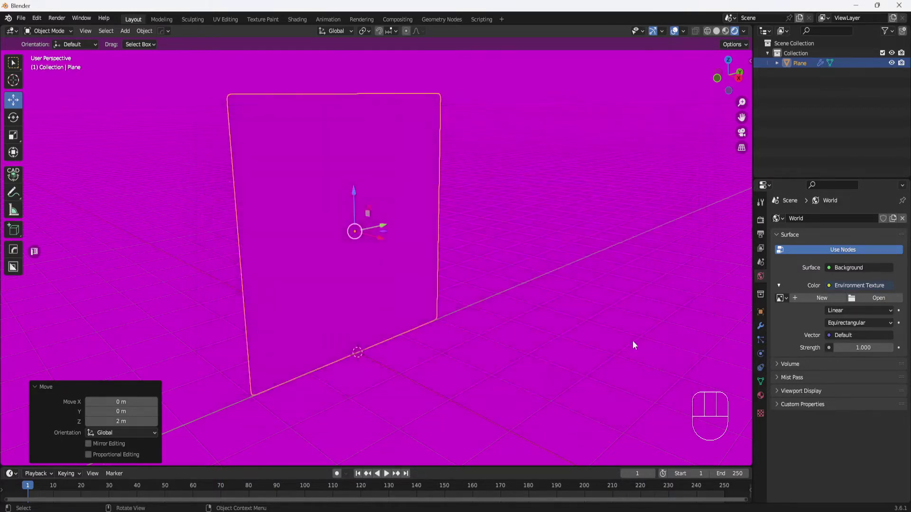
middle_drag(671, 223, 660, 232)
shift+middle_drag(624, 183, 591, 236)
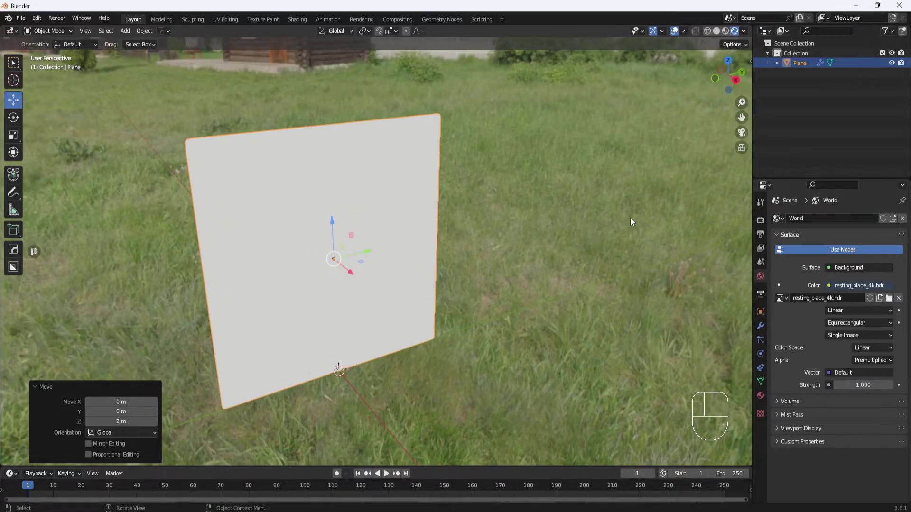
Set the render engine to Cycles and enable Film > Transparent.
click(761, 220)
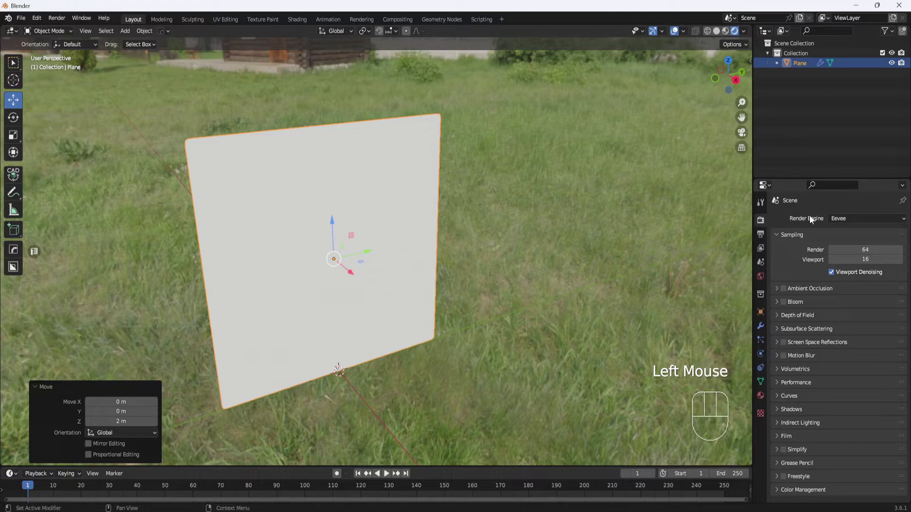
drag(890, 218, 850, 252)
scroll(785, 332, down, 5)
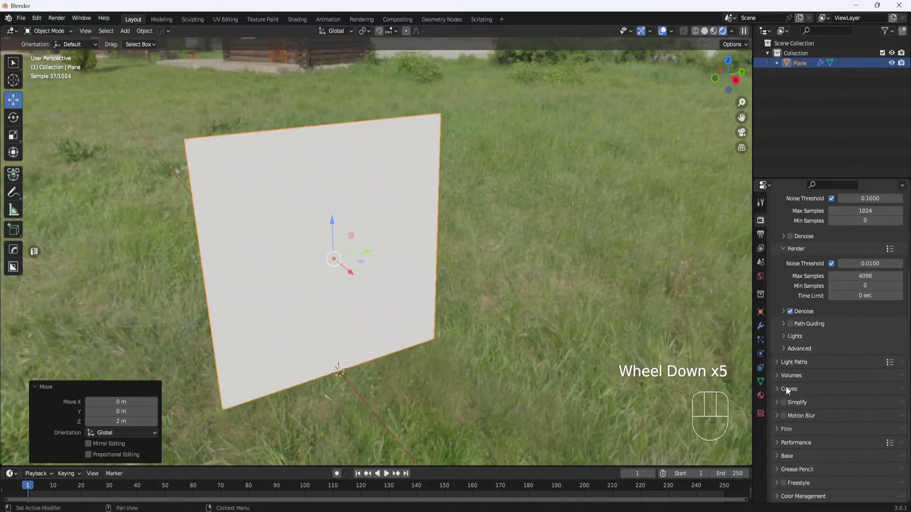
click(780, 429)
scroll(830, 438, down, 2)
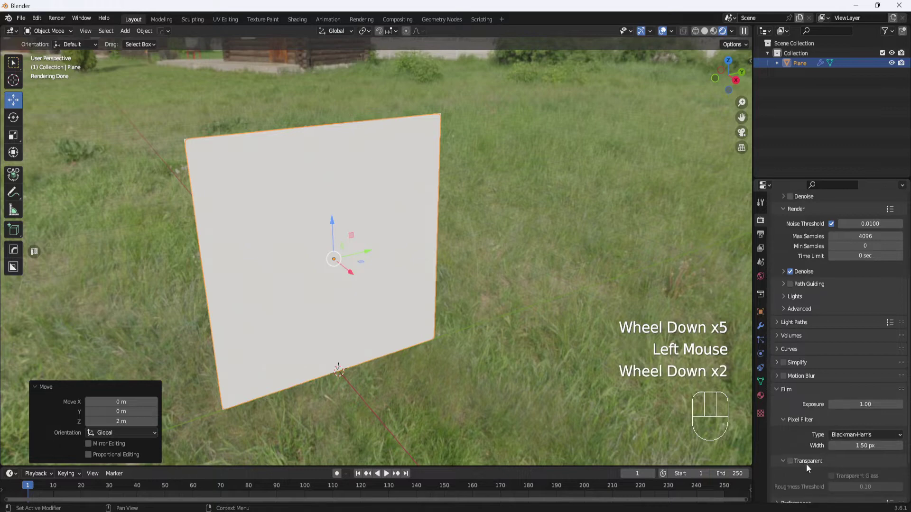
click(790, 462)
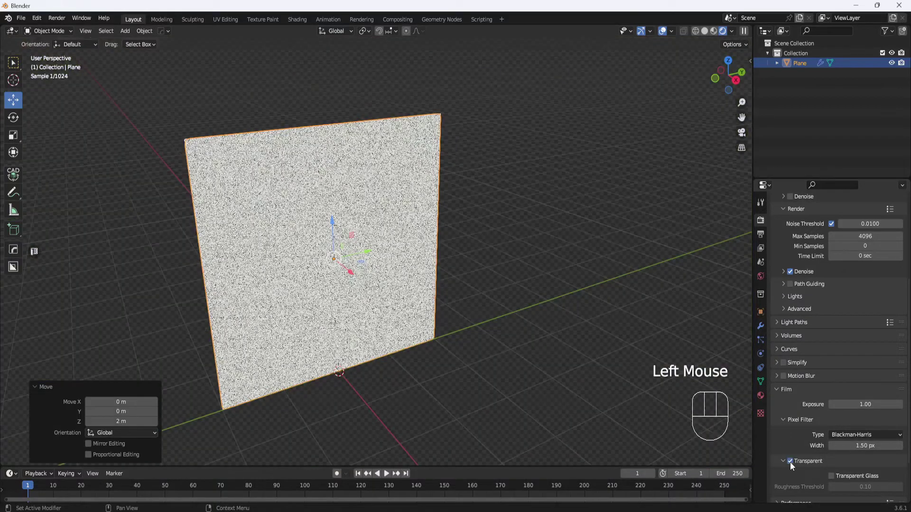
middle_drag(619, 256, 600, 231)
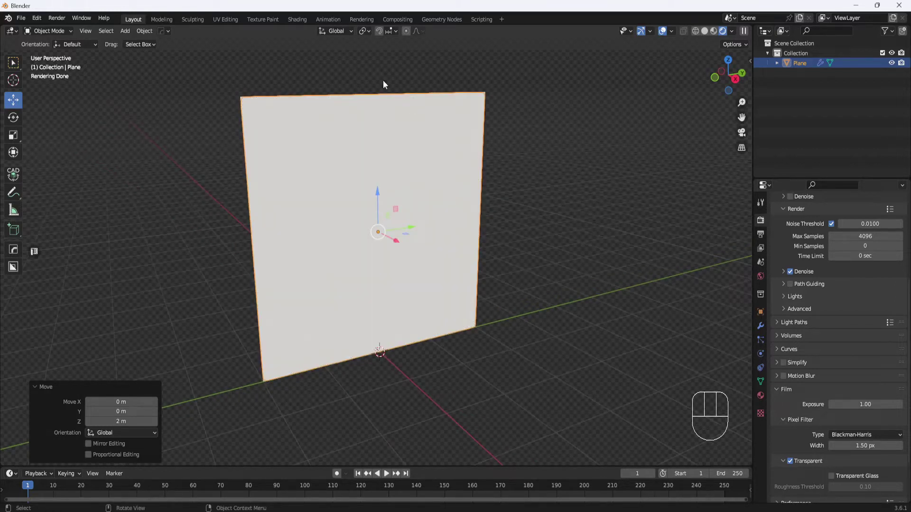
Switch to the Shading workspace with the viewport in Rendered shading.
click(292, 17)
scroll(474, 152, up, 4)
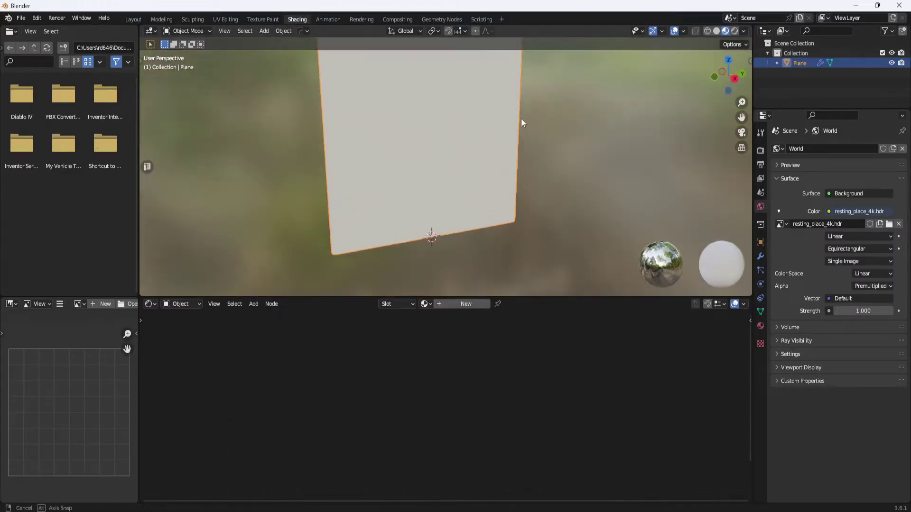
middle_drag(523, 122, 543, 149)
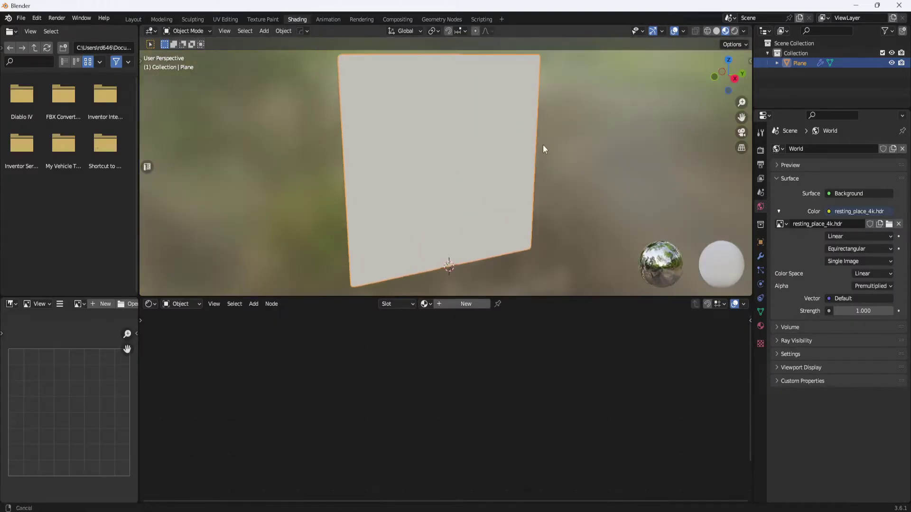
click(735, 31)
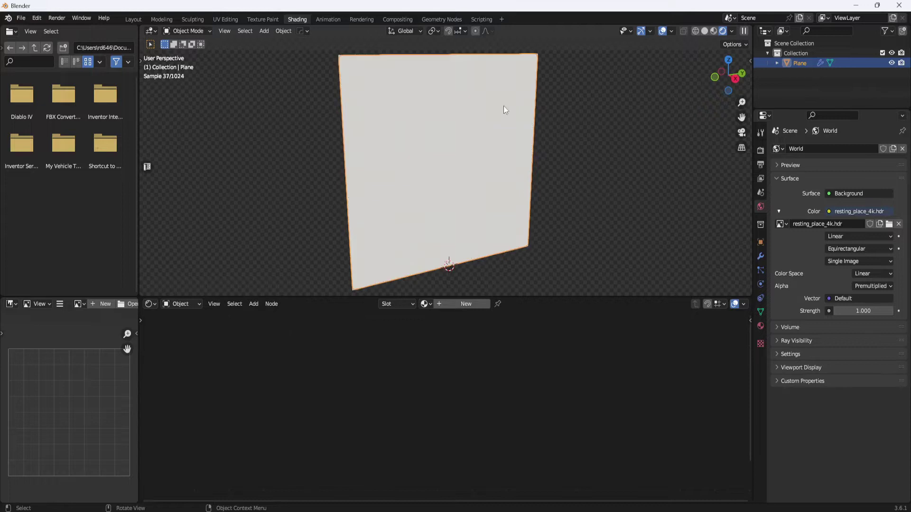
Create a new material on the plane and name it Castle_Wall.
click(466, 304)
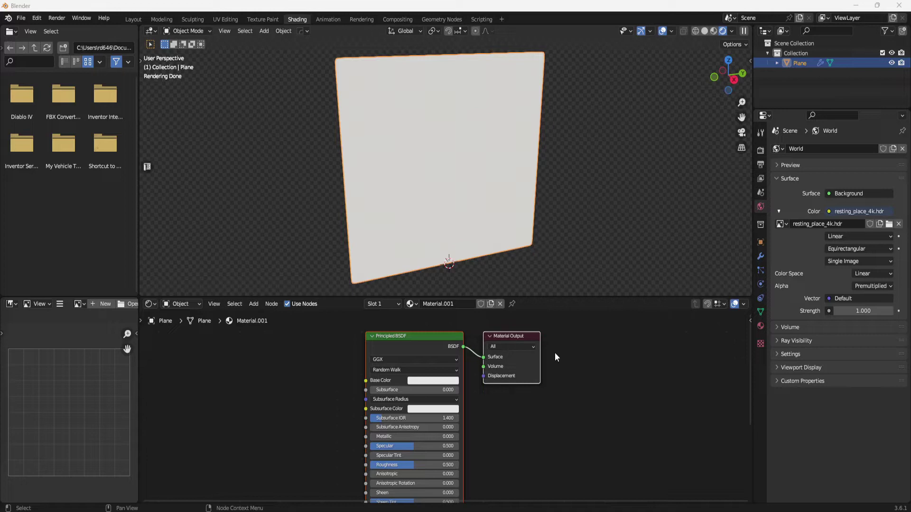
click(448, 306)
text(CCastle_Wall)
Confirm the Castle_Wall name, add scpgdgca_4K_Albedo.jpg and link its Color to Base Color.
key(Return)
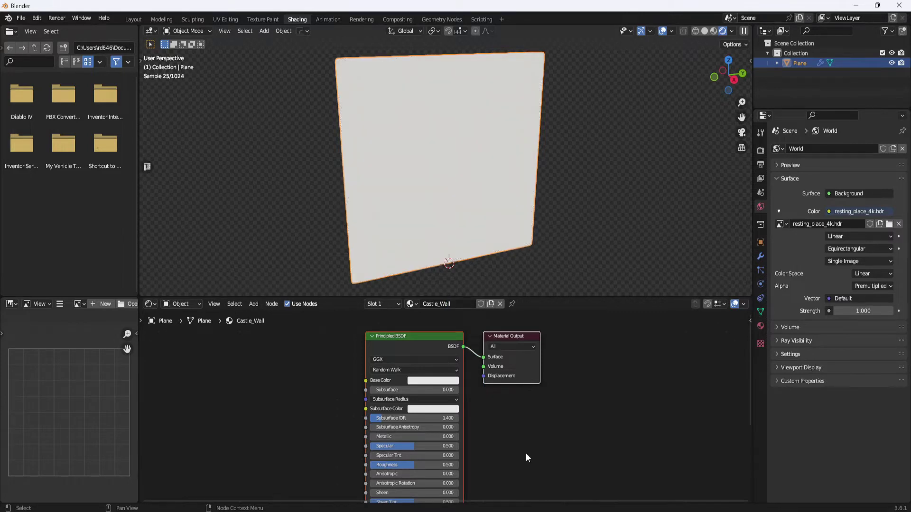
mouse_move(541, 508)
click(539, 489)
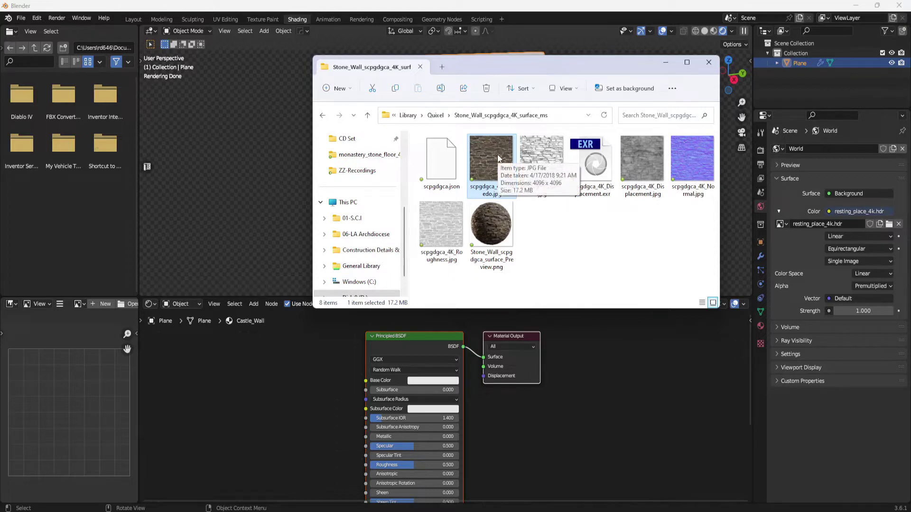
drag(490, 166, 290, 408)
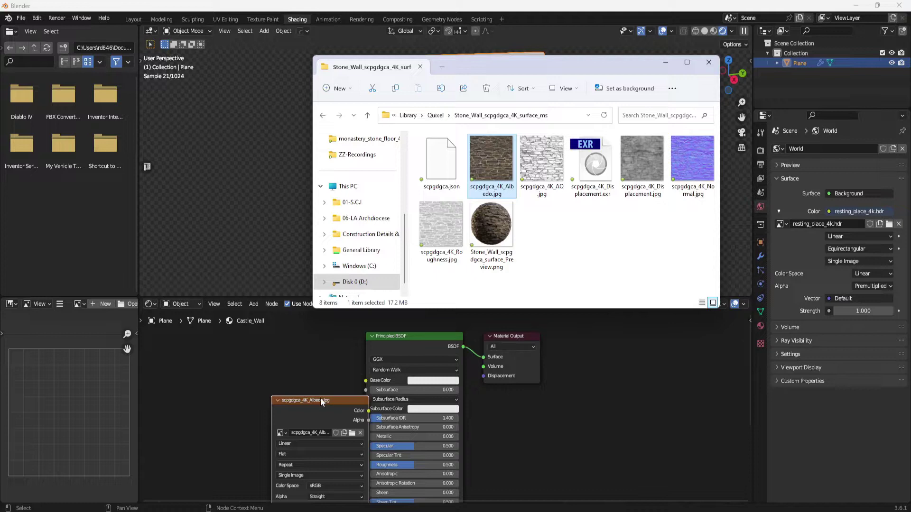
click(234, 347)
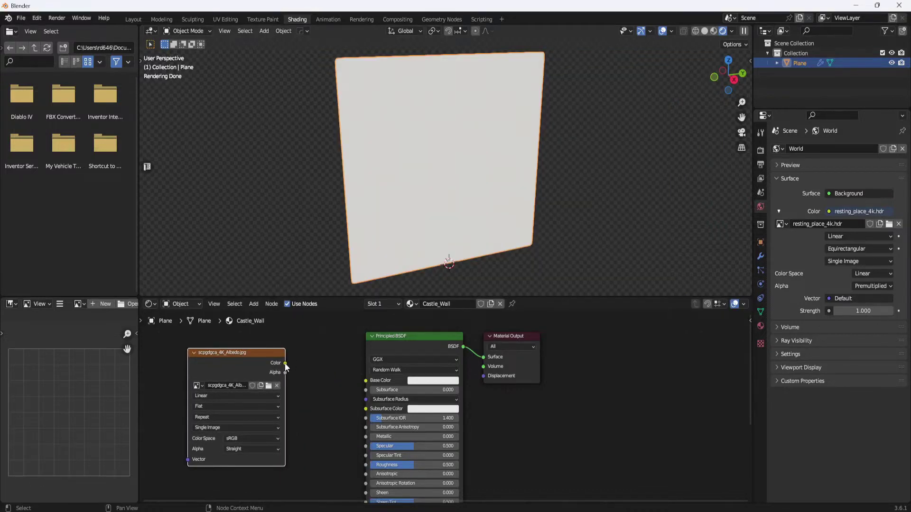
drag(286, 364, 303, 349)
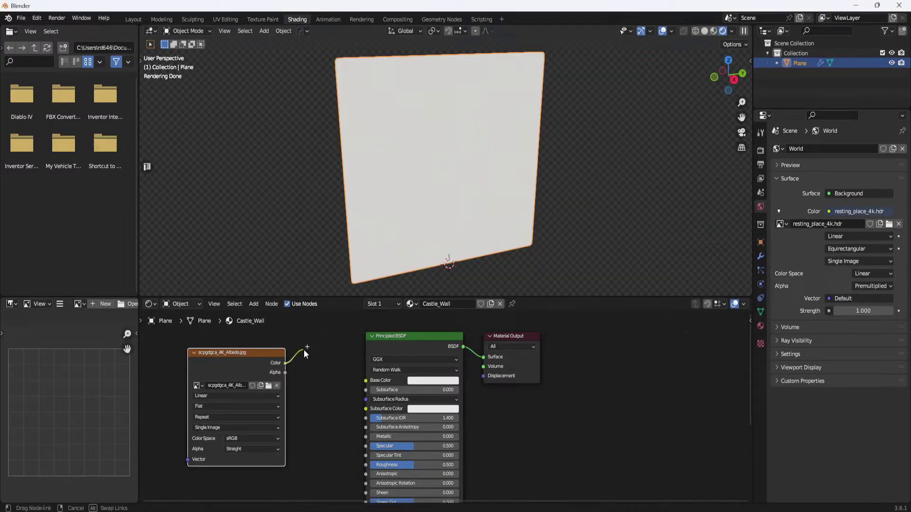
drag(337, 379, 365, 381)
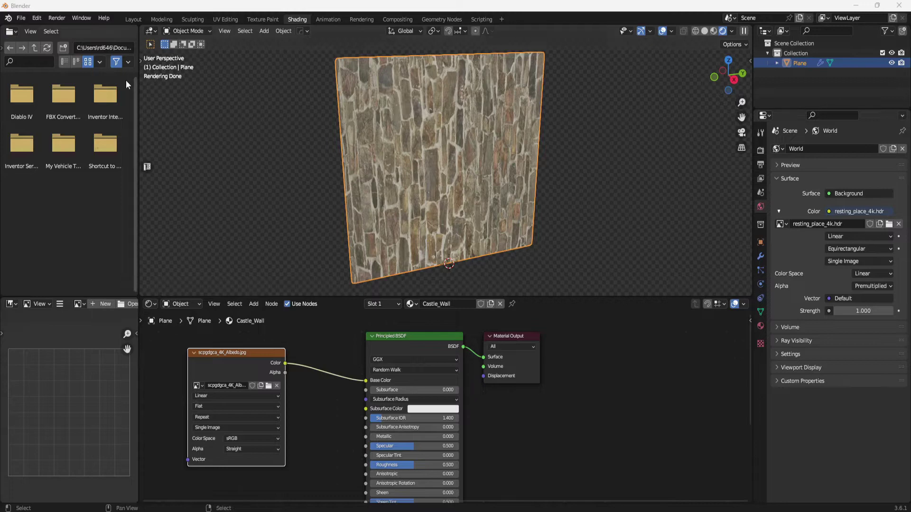
In Preferences > Add-ons, search 'node' and enable Node Wrangler.
click(37, 18)
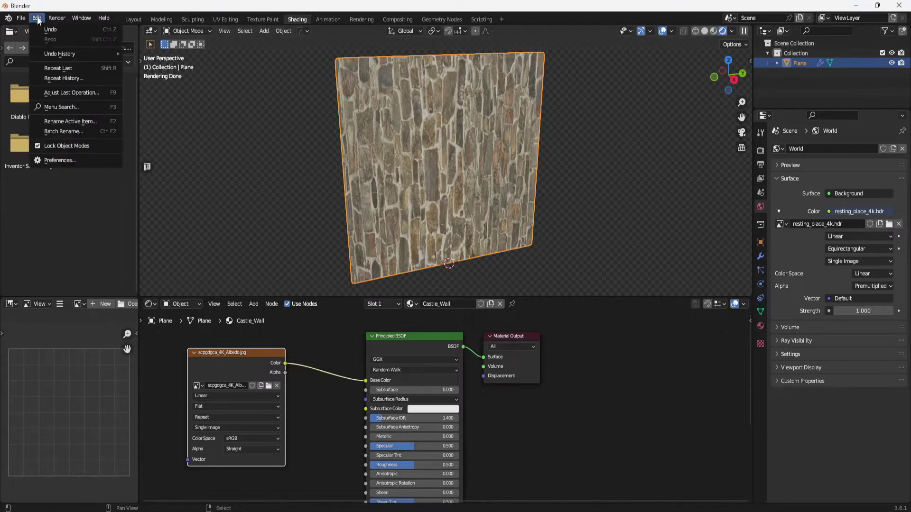
click(64, 160)
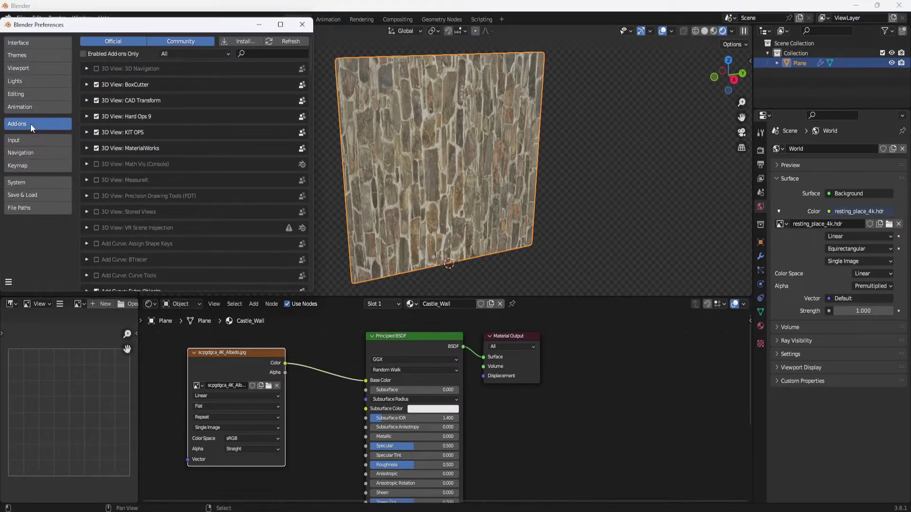
click(258, 52)
text(node)
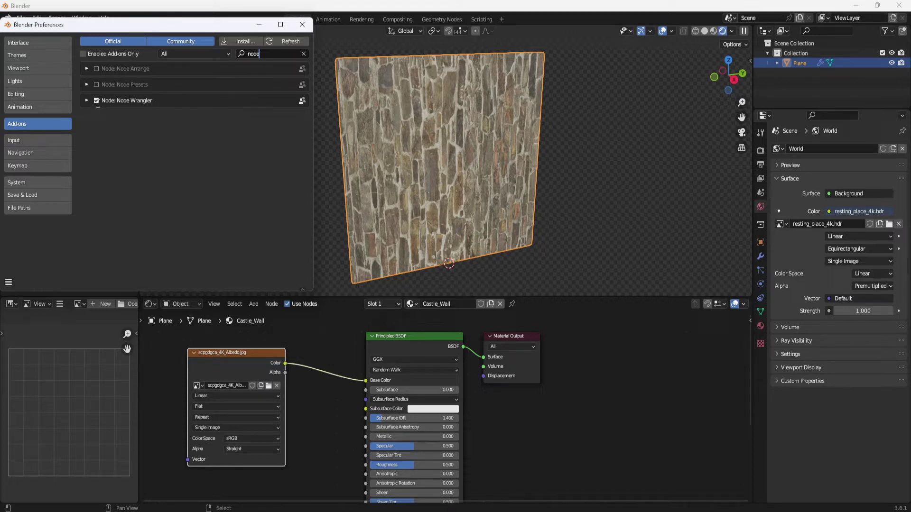
click(8, 283)
Save the preferences, close the window and zoom out in the Shader Editor.
click(9, 283)
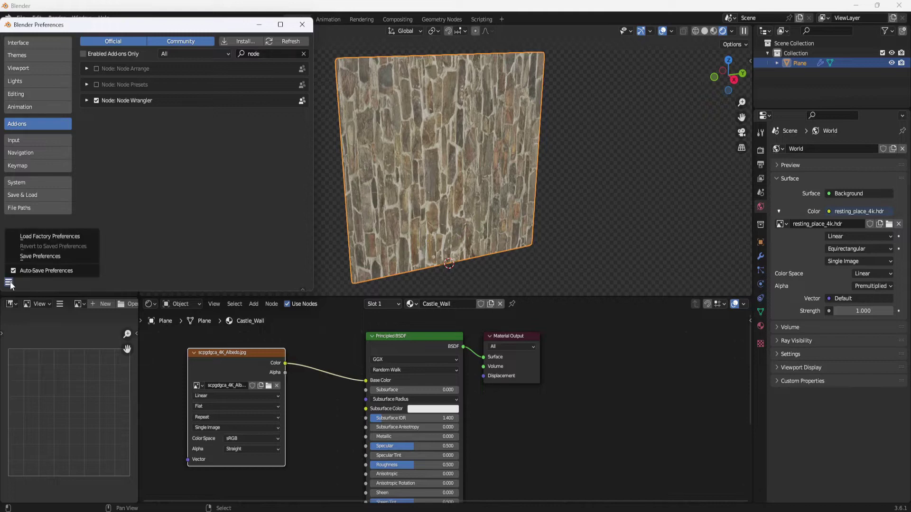
click(39, 257)
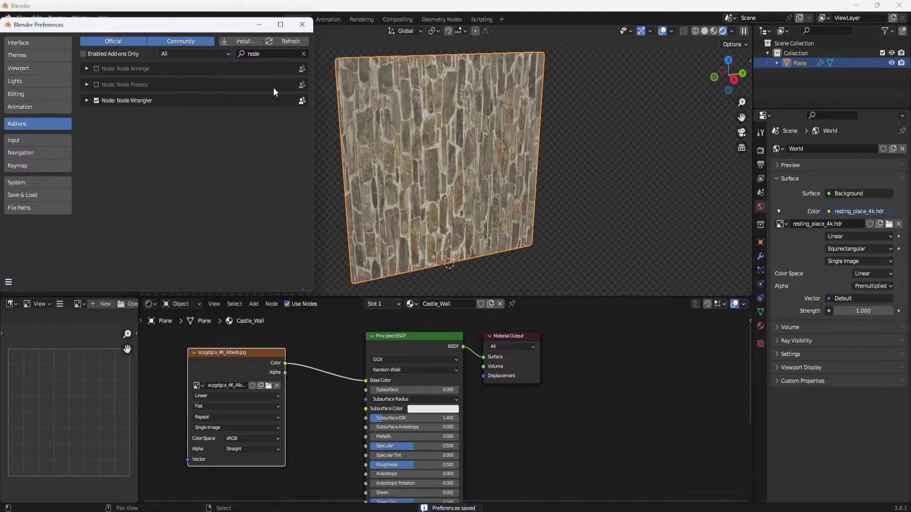
click(298, 28)
scroll(321, 372, down, 1)
scroll(321, 372, down, 2)
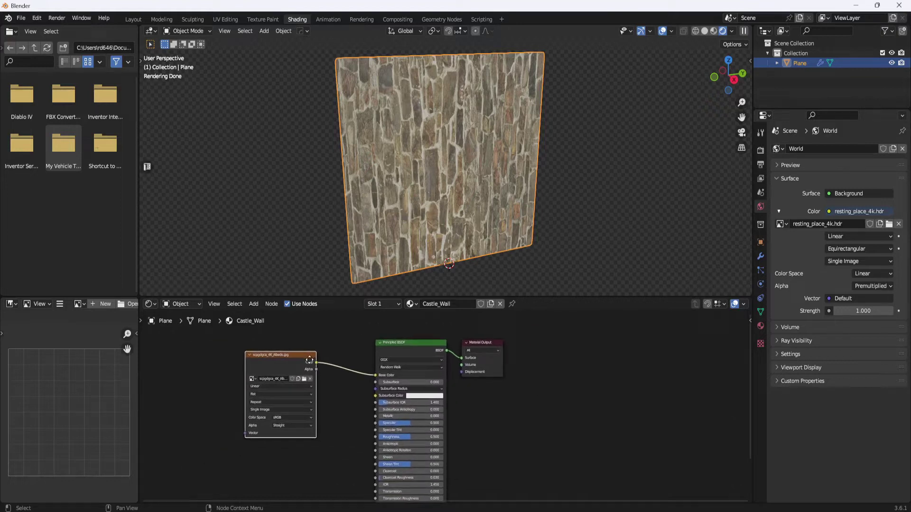
Add Texture Coordinate and Mapping nodes with Ctrl+T and set Mapping Rotation Z to 270.
middle_drag(273, 367, 273, 364)
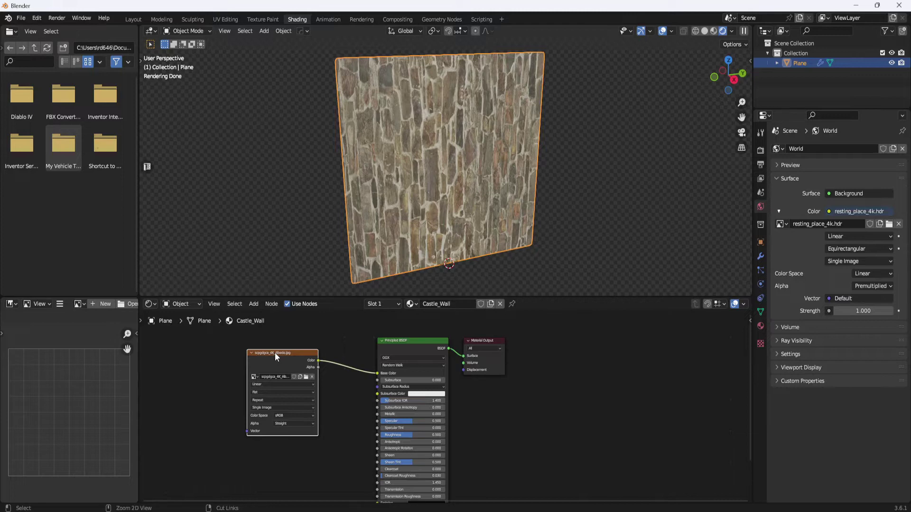
key(ctrl+t)
middle_drag(266, 343, 343, 355)
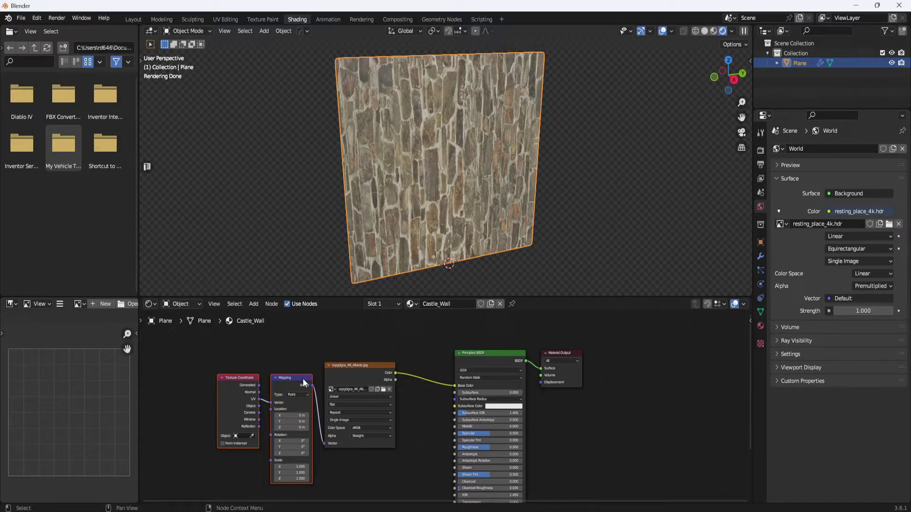
middle_drag(304, 382, 286, 363)
scroll(260, 446, up, 1)
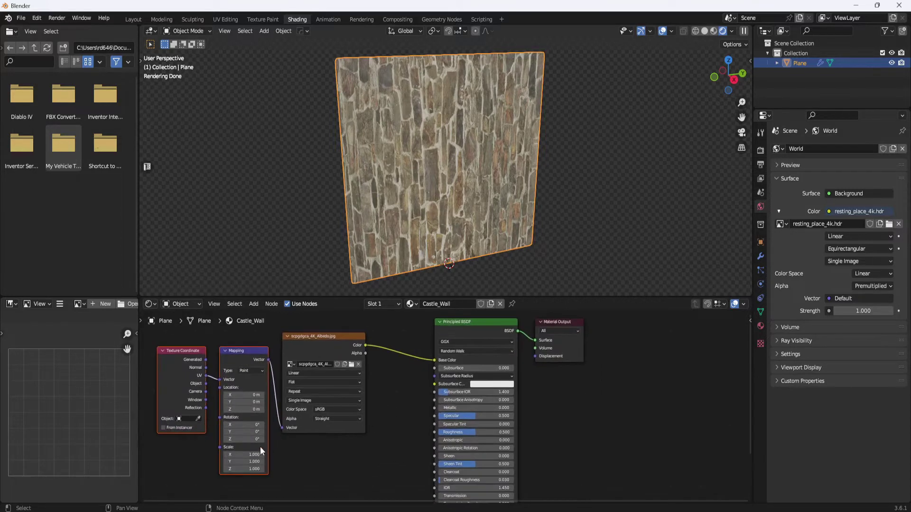
click(253, 440)
text(270)
key(Return)
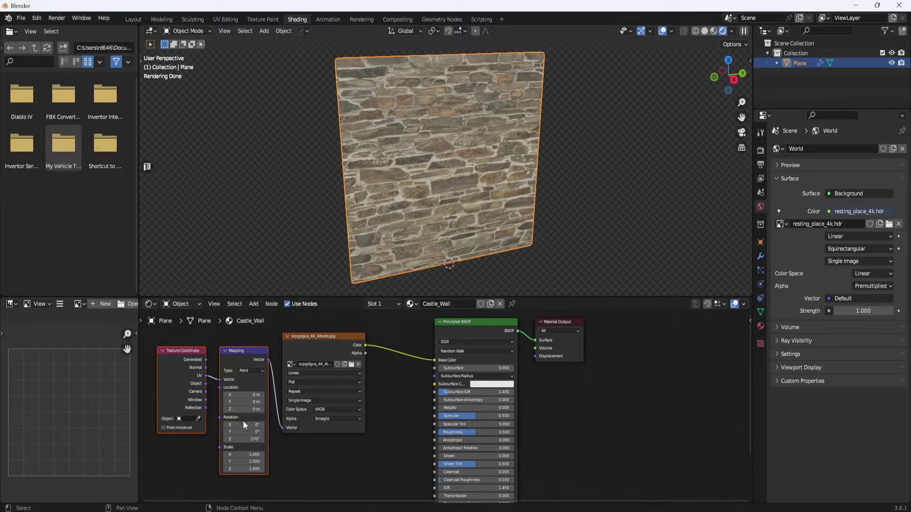
Set the Mapping Scale X, Y and Z to 1.5.
click(249, 455)
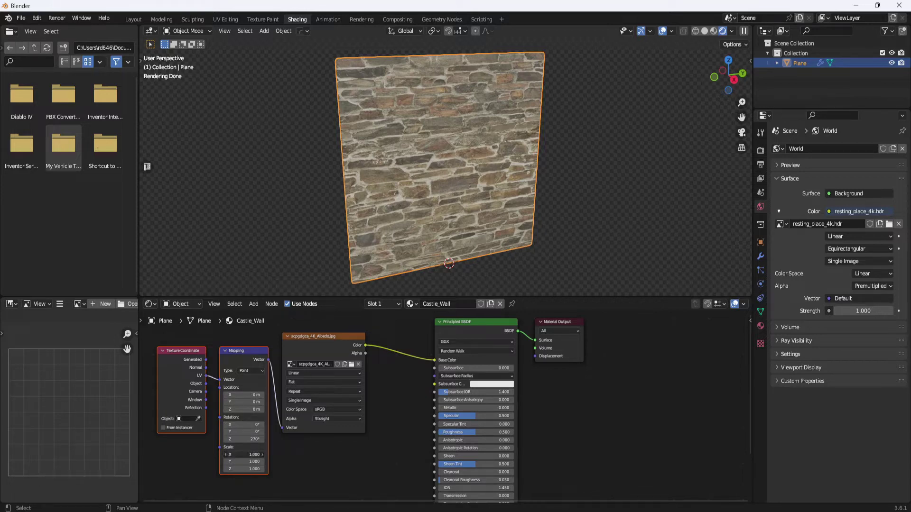
text(1.5)
key(Return)
click(251, 461)
text(1.5)
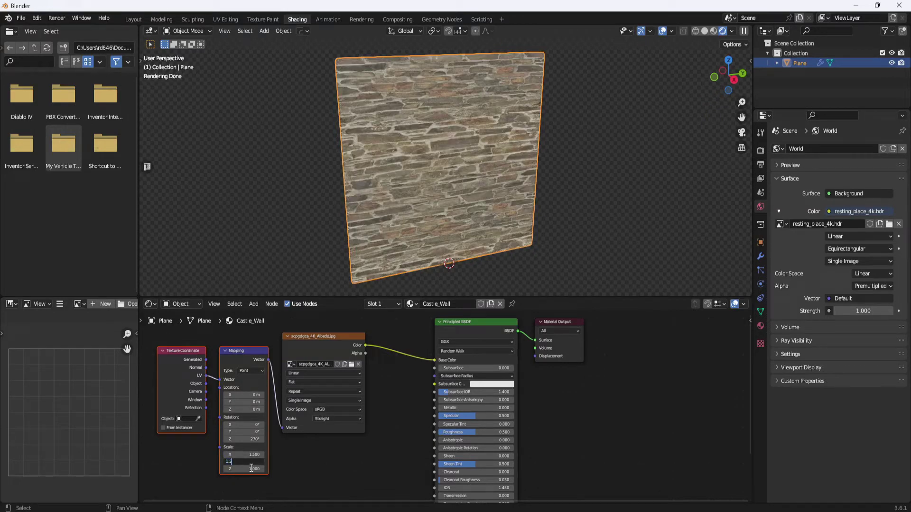
key(Return)
click(247, 469)
text(1)
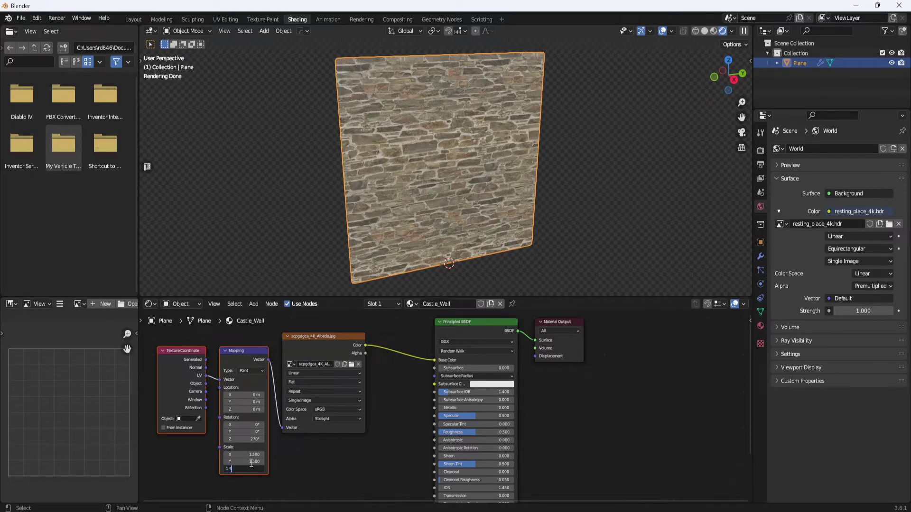
text(.5)
key(Return)
Box-select the Texture Coordinate, Mapping and image nodes and move them left.
middle_drag(465, 211, 477, 195)
scroll(466, 192, up, 2)
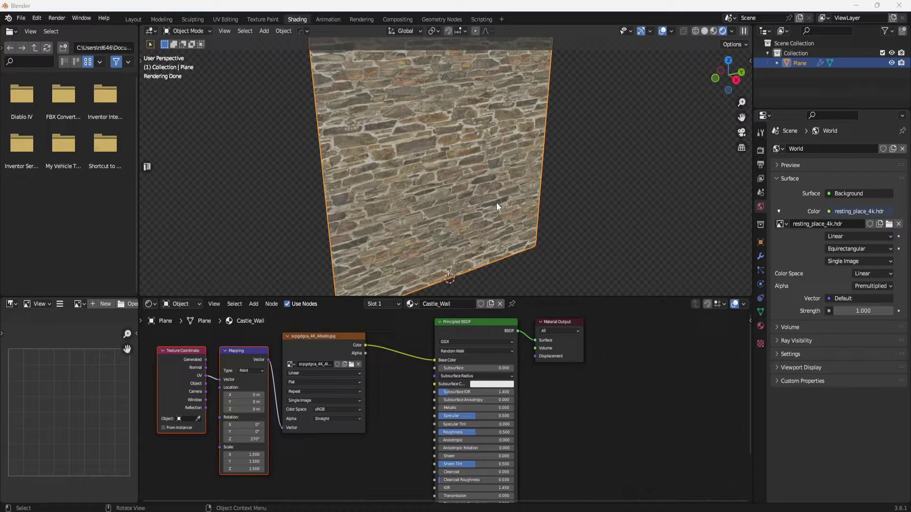
scroll(400, 368, down, 2)
middle_drag(399, 367, 423, 350)
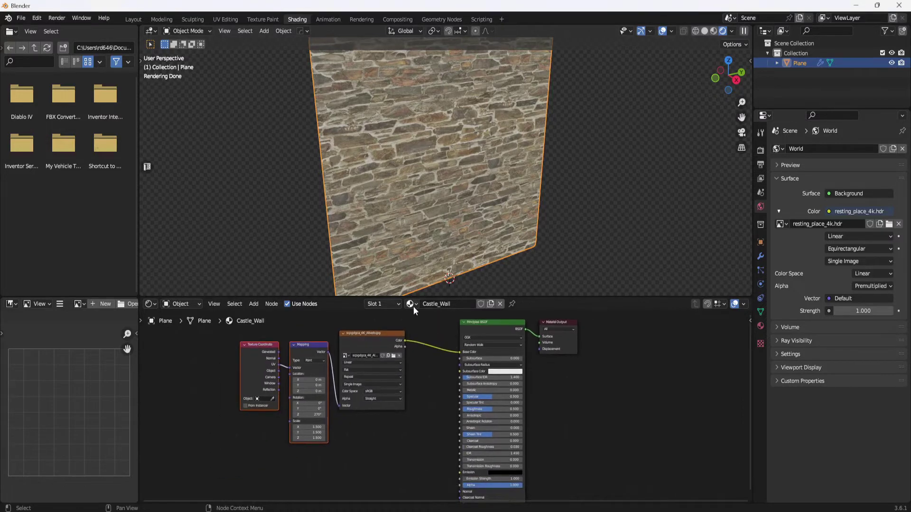
drag(416, 318, 236, 459)
drag(369, 334, 304, 339)
middle_drag(350, 362, 314, 387)
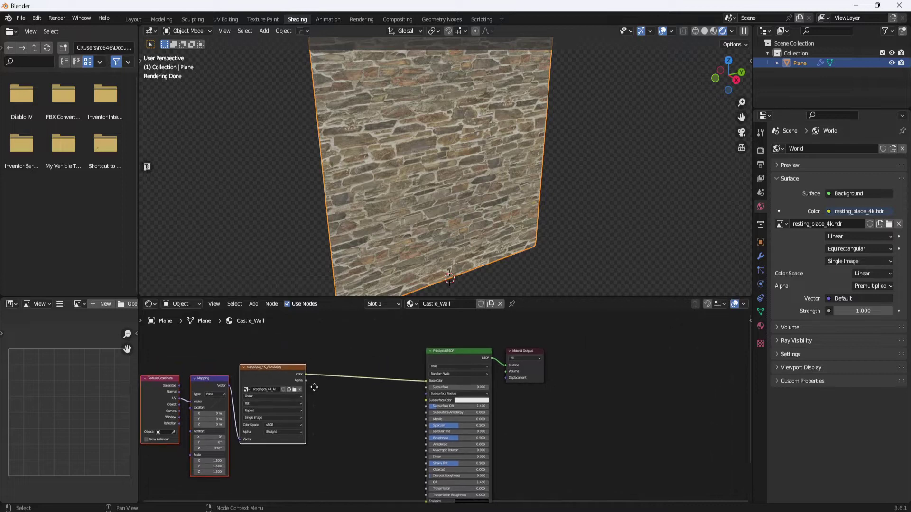
Add an RGB Curves node onto the albedo-to-Base Color link.
key(shift+a)
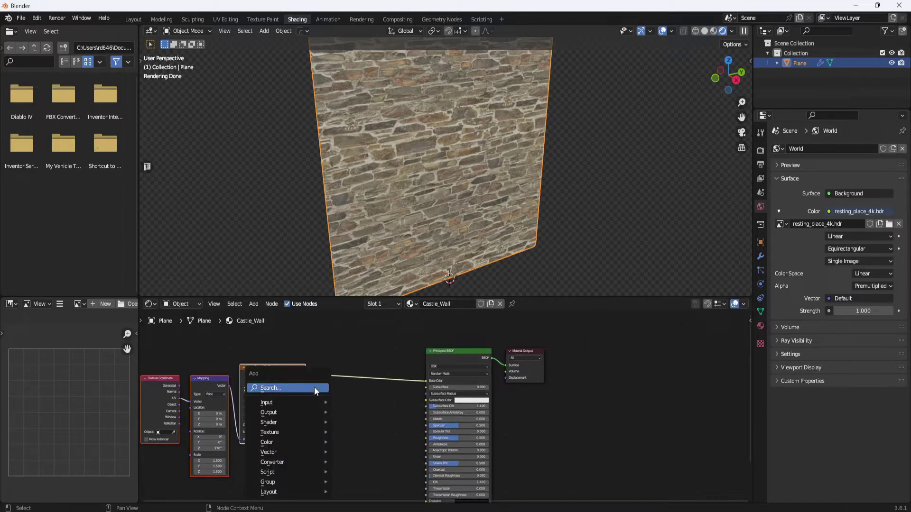
click(303, 389)
text(r)
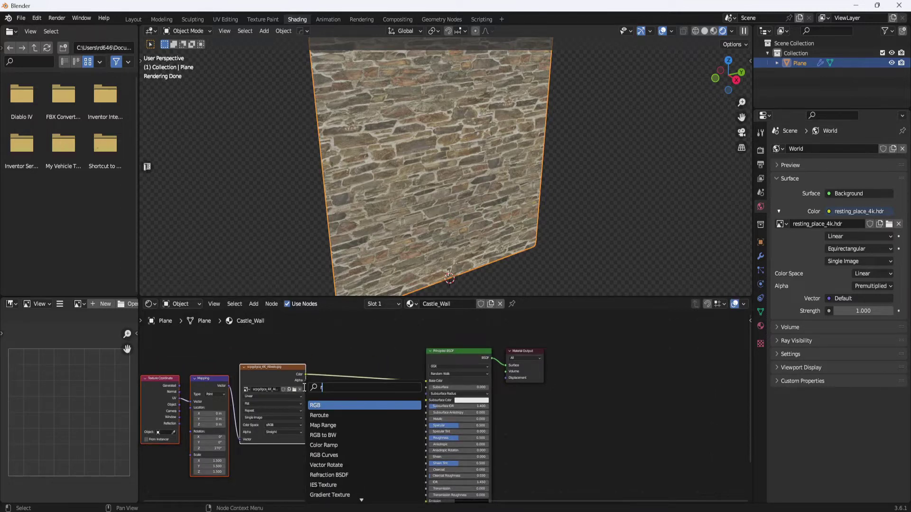
text(gb)
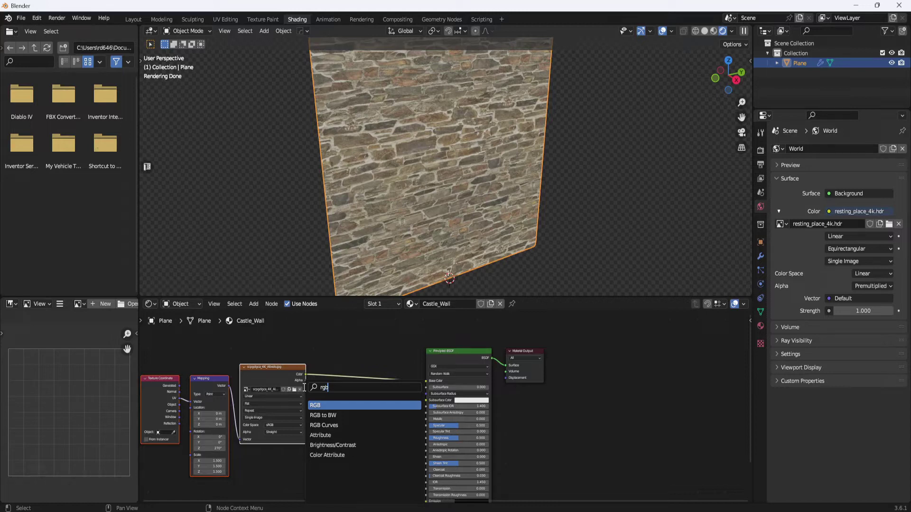
click(331, 425)
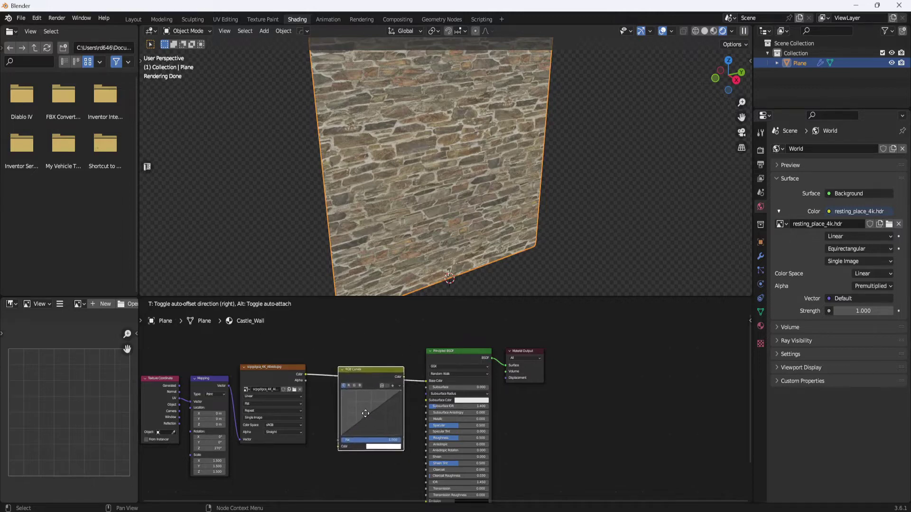
click(363, 393)
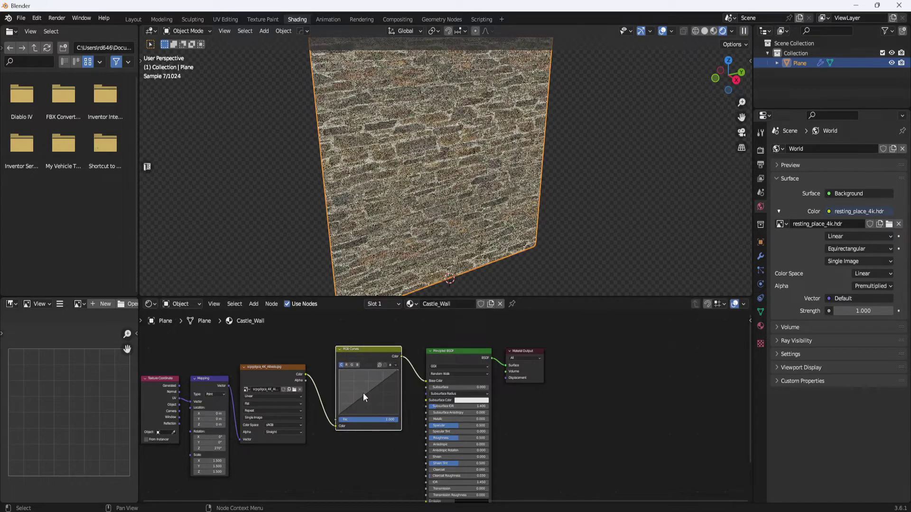
middle_drag(409, 434, 409, 440)
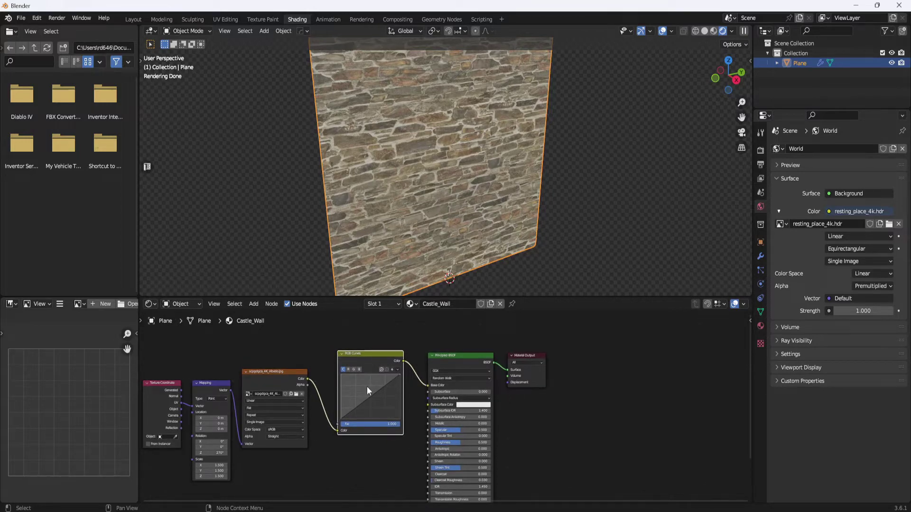
scroll(374, 393, up, 2)
middle_drag(346, 389, 364, 397)
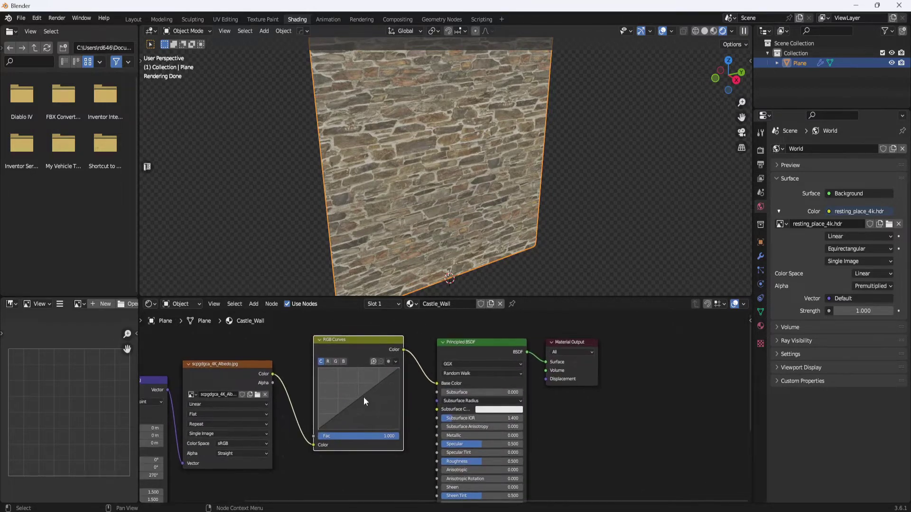
scroll(363, 397, up, 1)
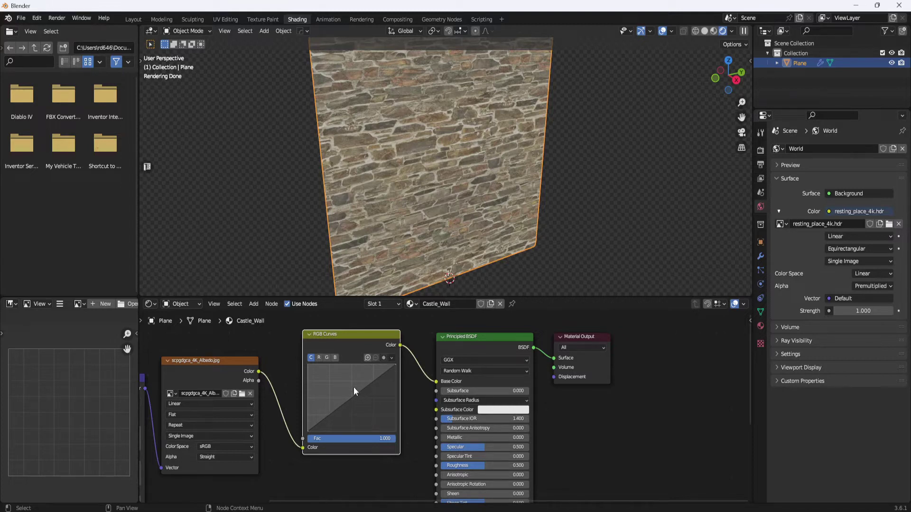
Add two curve points and drag them into a contrast S-curve.
click(334, 409)
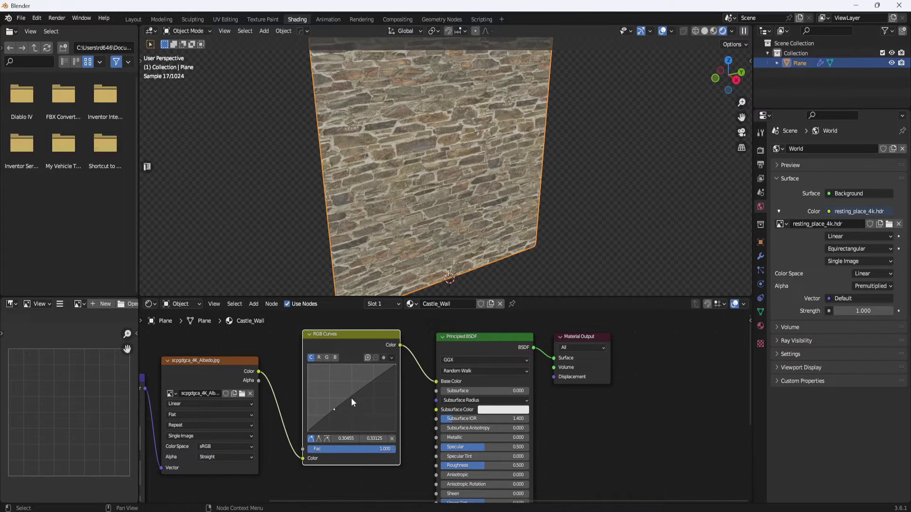
click(365, 386)
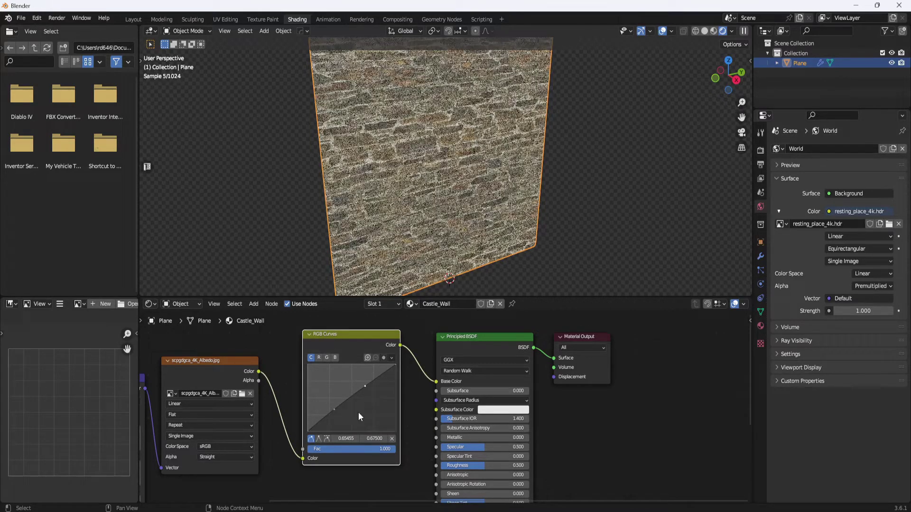
mouse_move(334, 409)
mouse_down()
mouse_move(344, 418)
mouse_move(331, 400)
mouse_move(338, 415)
mouse_up()
drag(365, 386, 367, 380)
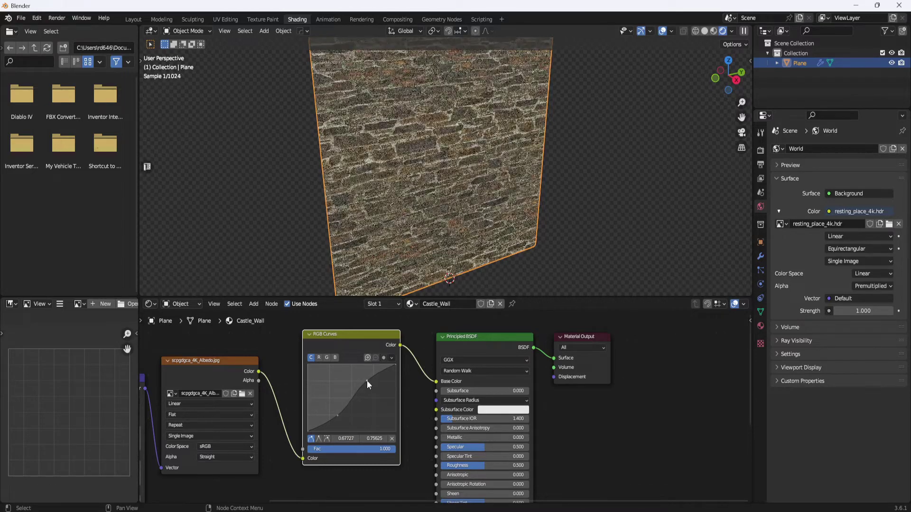
drag(337, 414, 336, 416)
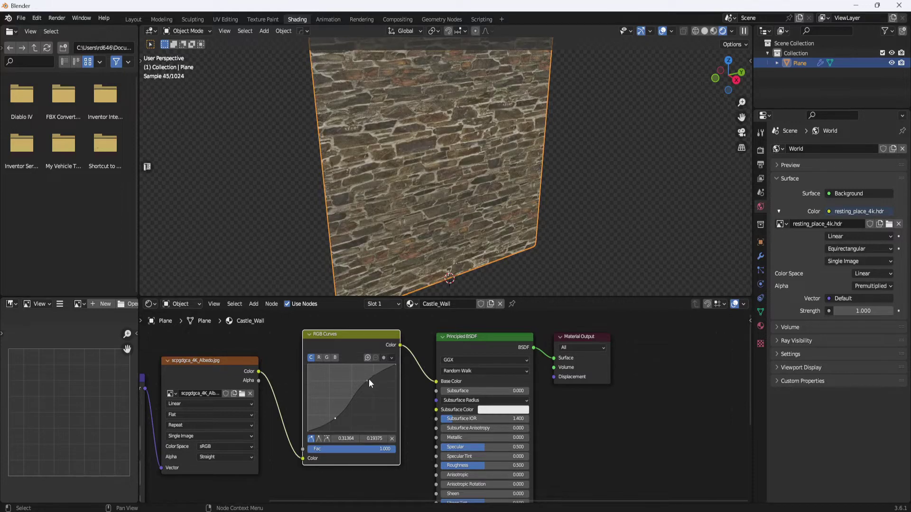
drag(367, 380, 371, 380)
middle_drag(388, 395, 398, 381)
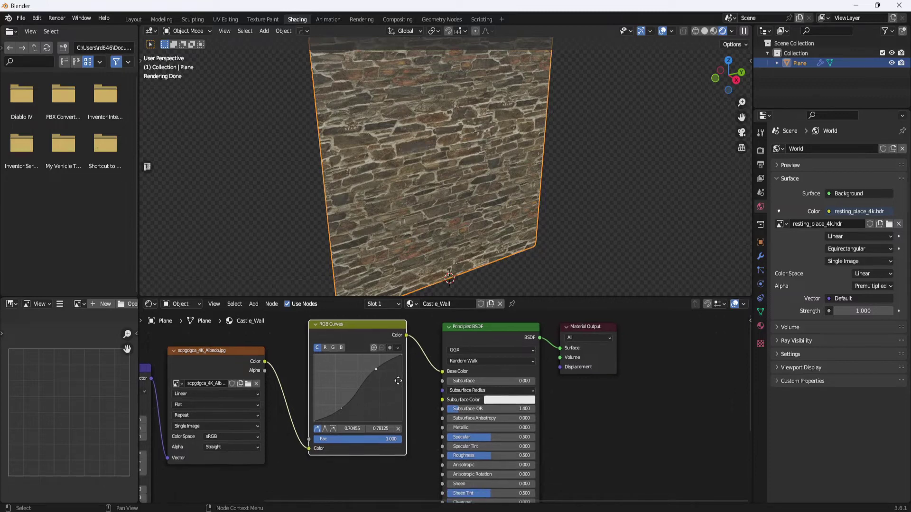
scroll(395, 386, down, 1)
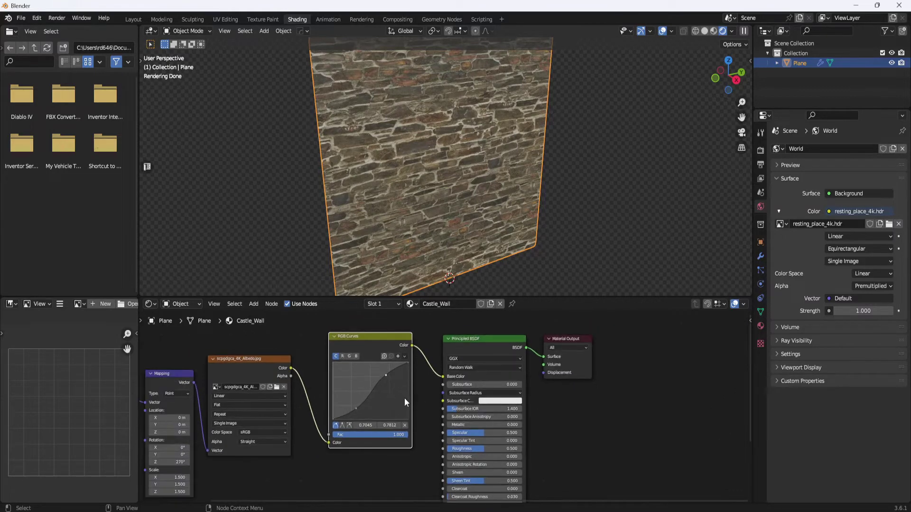
scroll(404, 394, down, 2)
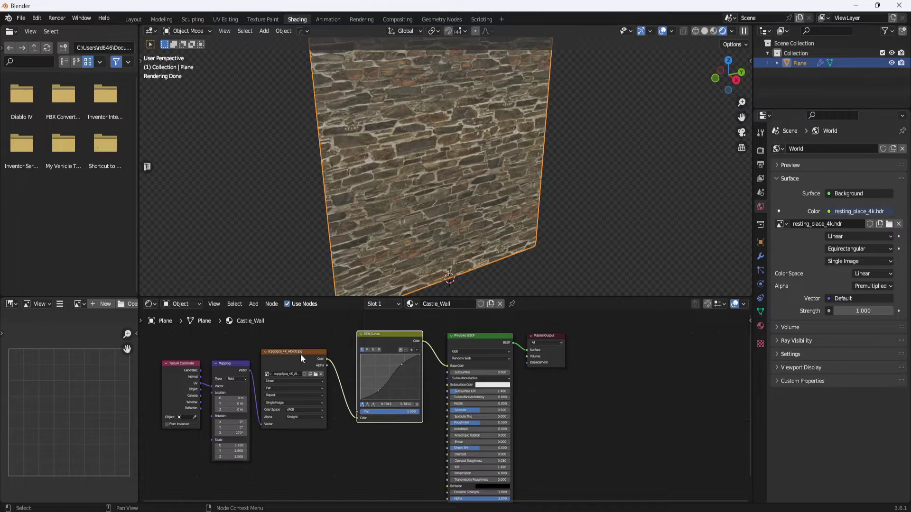
drag(300, 354, 310, 355)
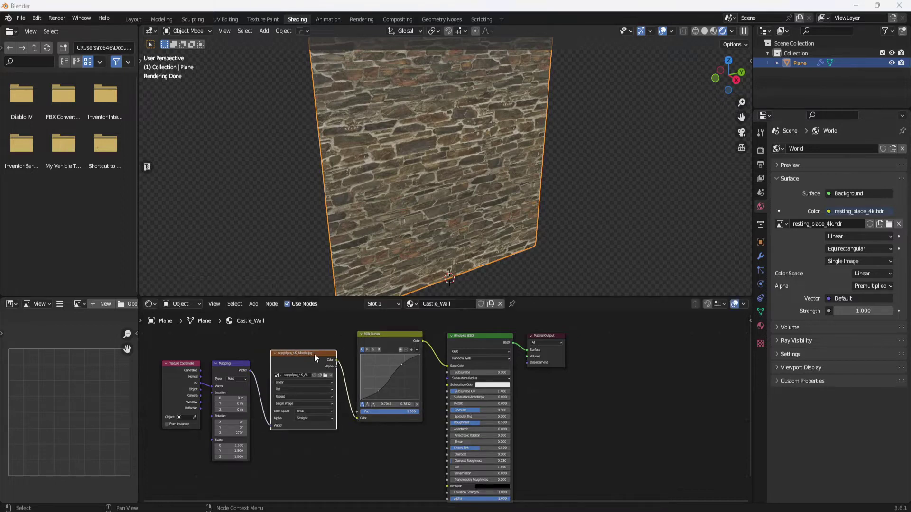
Drag the roughness map from the texture folder into the shader nodes and place it left.
mouse_move(560, 510)
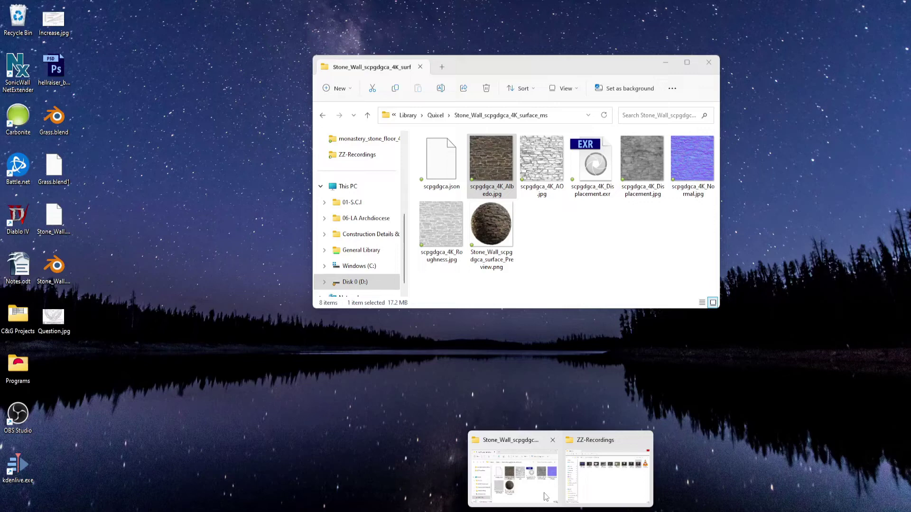
click(515, 474)
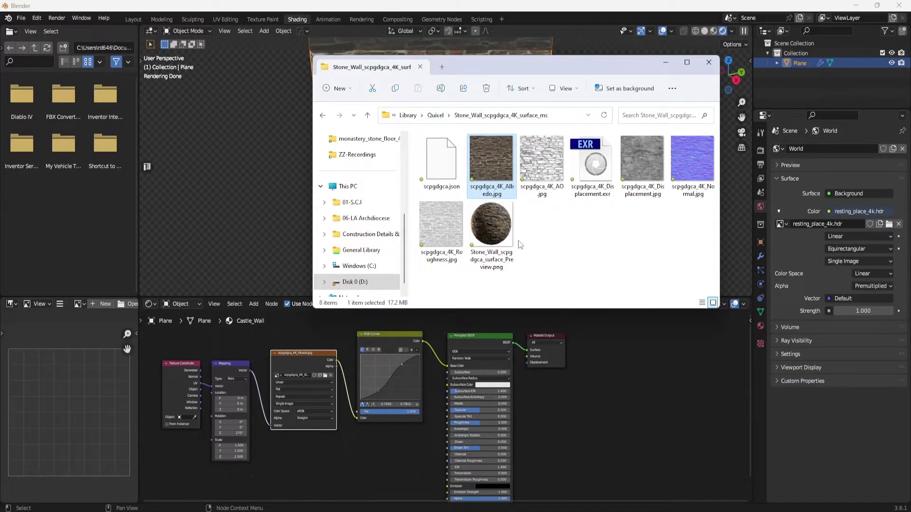
drag(444, 221, 357, 468)
scroll(400, 421, down, 1)
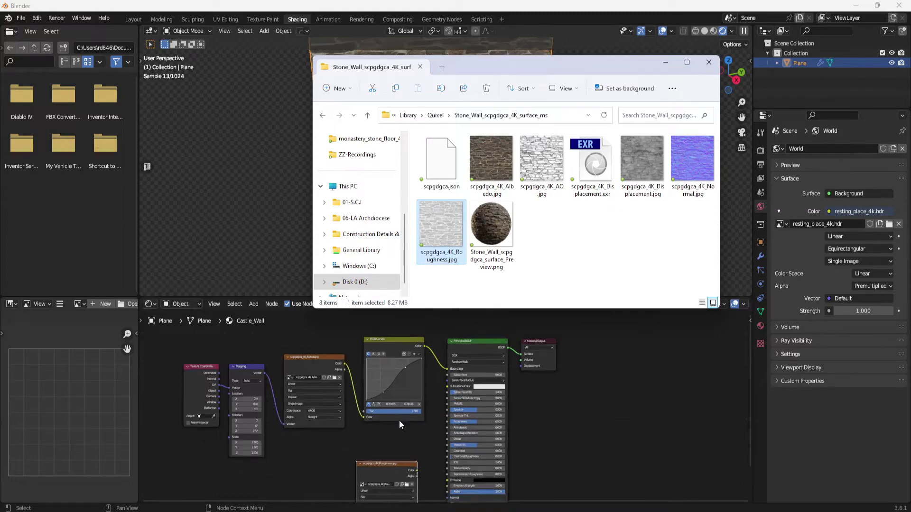
scroll(405, 443, up, 1)
middle_drag(406, 442, 400, 364)
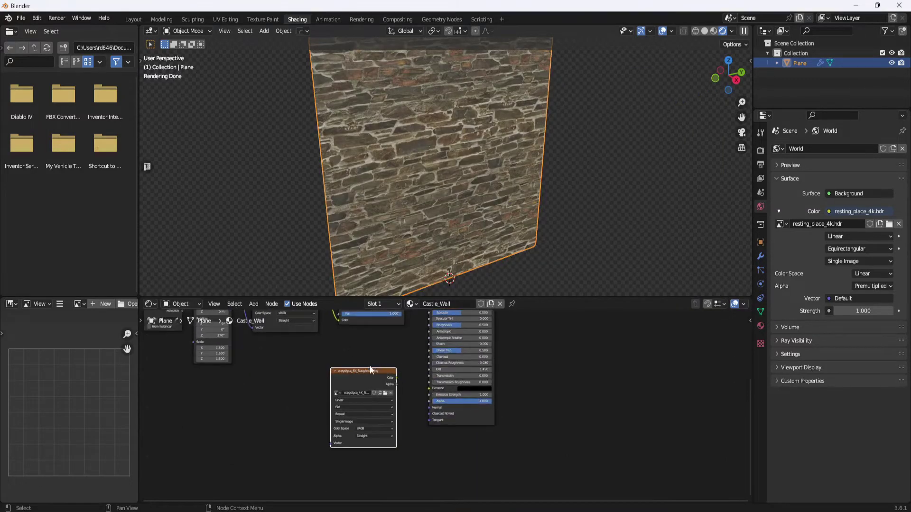
drag(370, 369, 340, 365)
middle_drag(344, 346, 361, 385)
scroll(312, 383, down, 1)
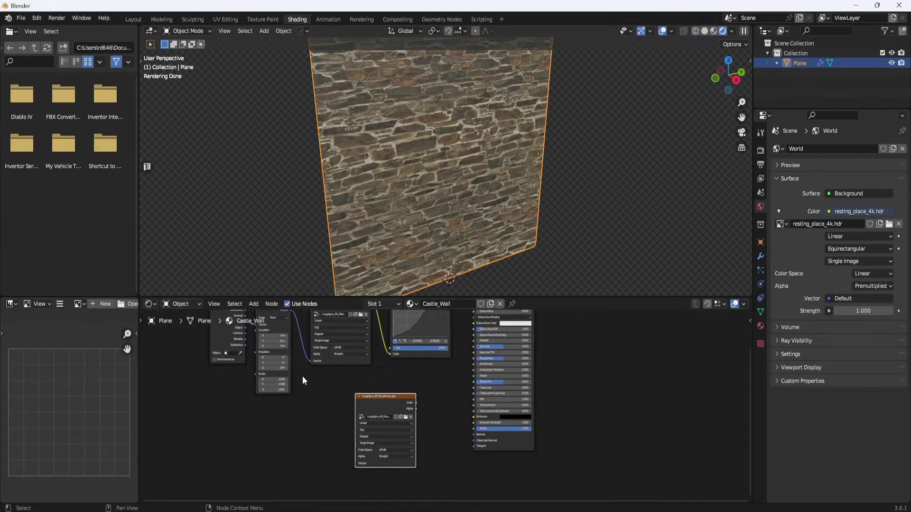
middle_drag(304, 381, 298, 393)
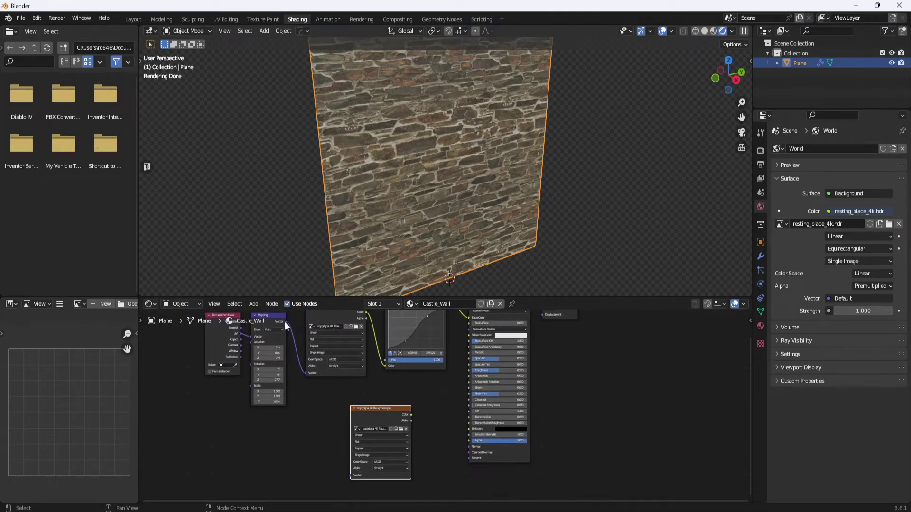
Link the Mapping Vector output to the roughness texture's Vector input and tidy it.
drag(287, 322, 349, 478)
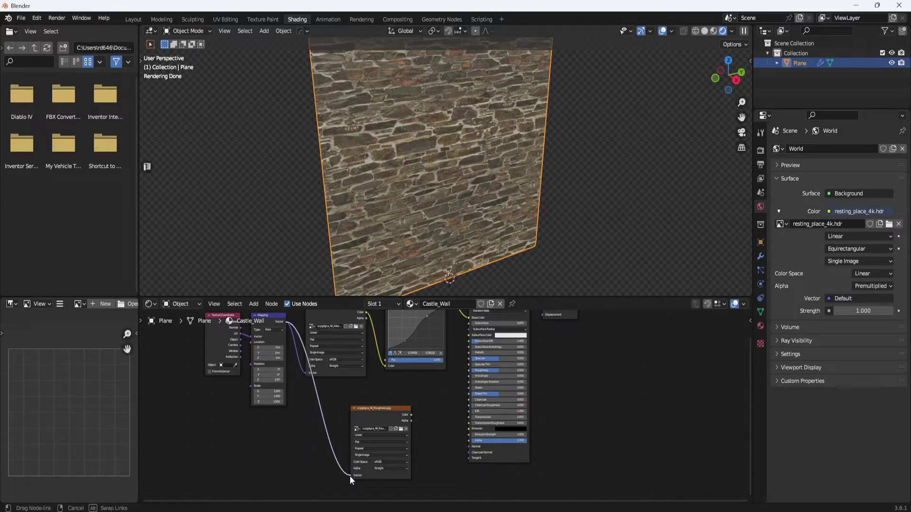
drag(369, 408, 357, 412)
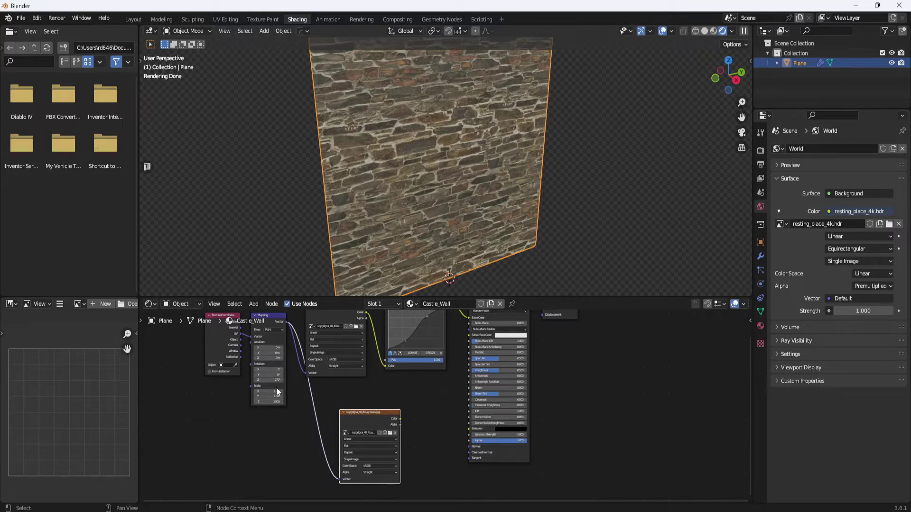
mouse_move(421, 386)
middle_down()
mouse_move(409, 397)
mouse_move(407, 382)
mouse_move(405, 391)
middle_up()
drag(355, 400, 326, 405)
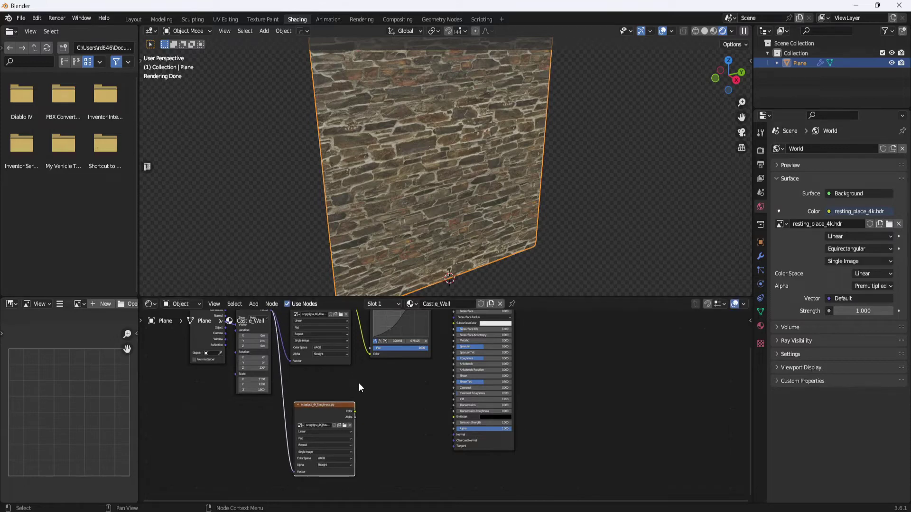
Set the roughness Image Texture node's Color Space to Non-Color.
scroll(358, 383, up, 2)
scroll(284, 422, up, 2)
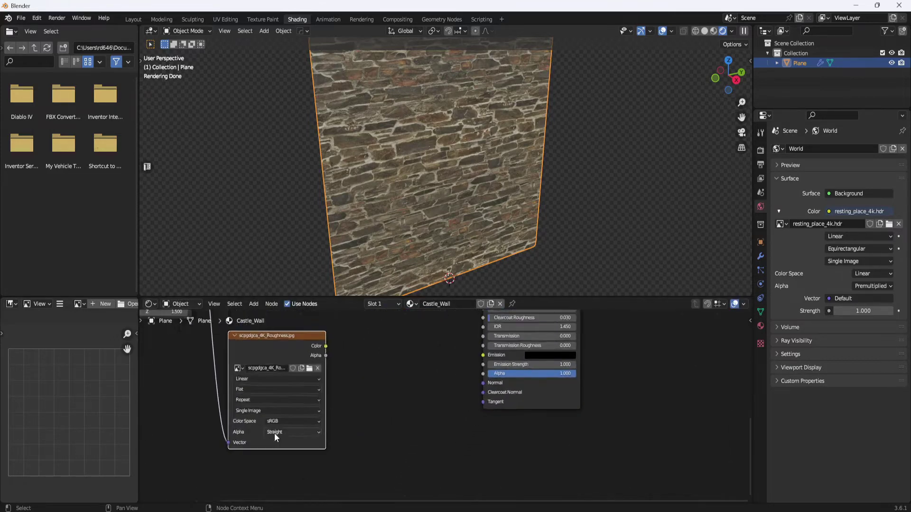
click(285, 427)
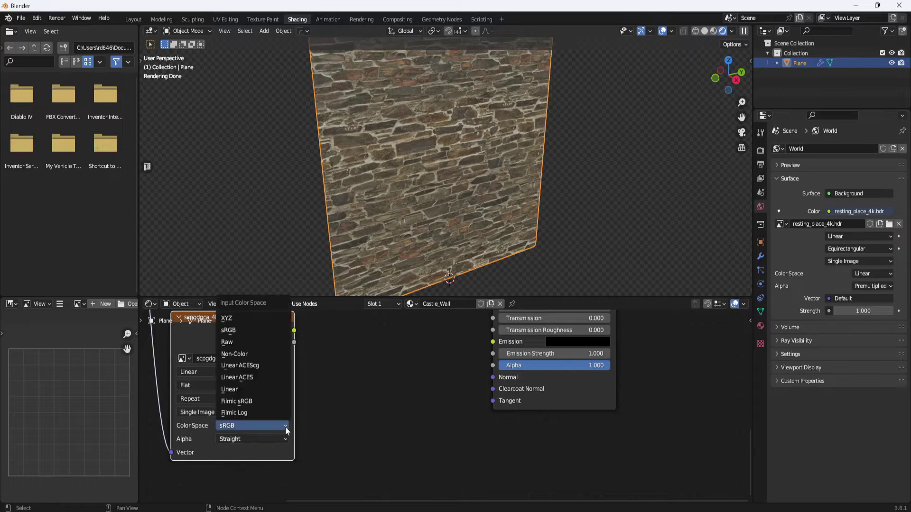
click(245, 354)
scroll(362, 409, down, 2)
scroll(362, 409, down, 1)
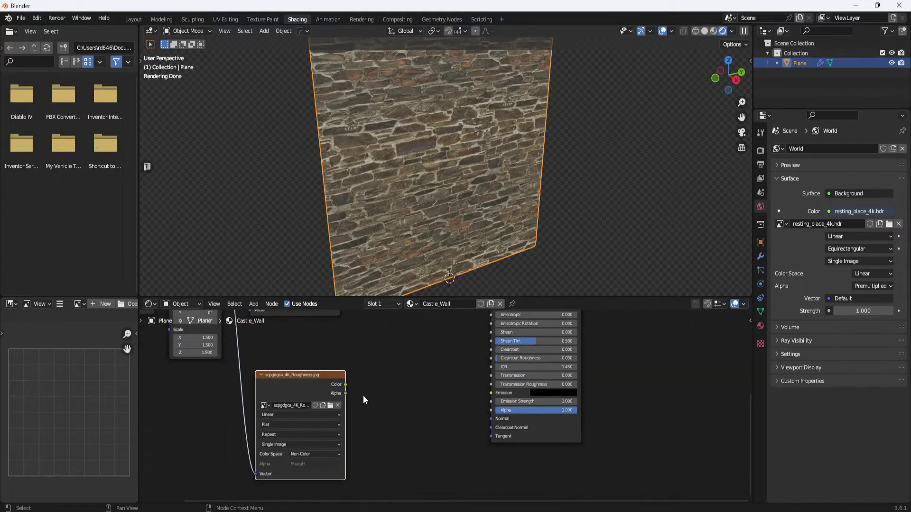
middle_drag(363, 395, 349, 397)
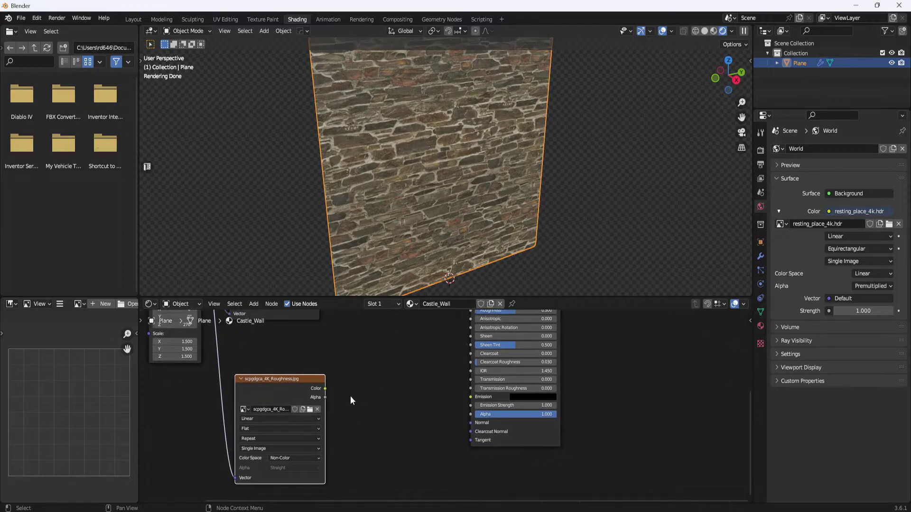
Add a Color Ramp node beside the roughness image texture.
shift+scroll(355, 399, up, 1)
key(shift+a)
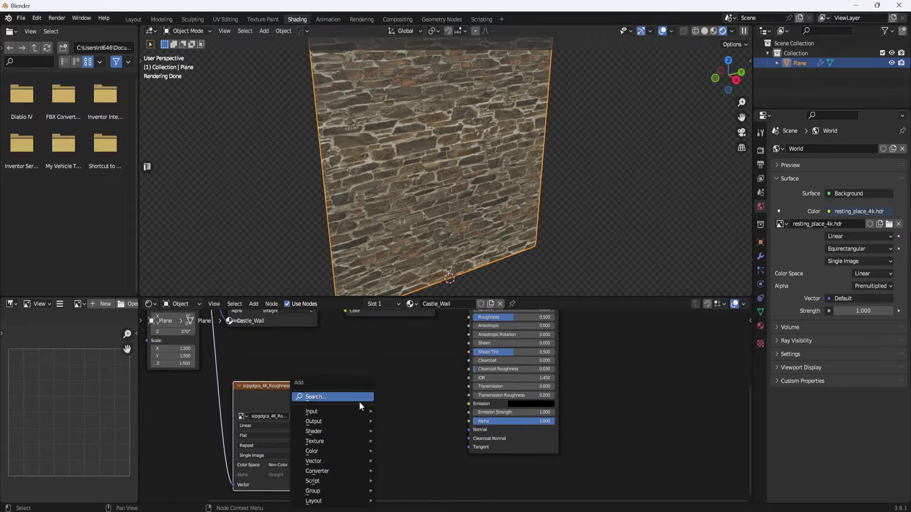
click(341, 396)
text(color)
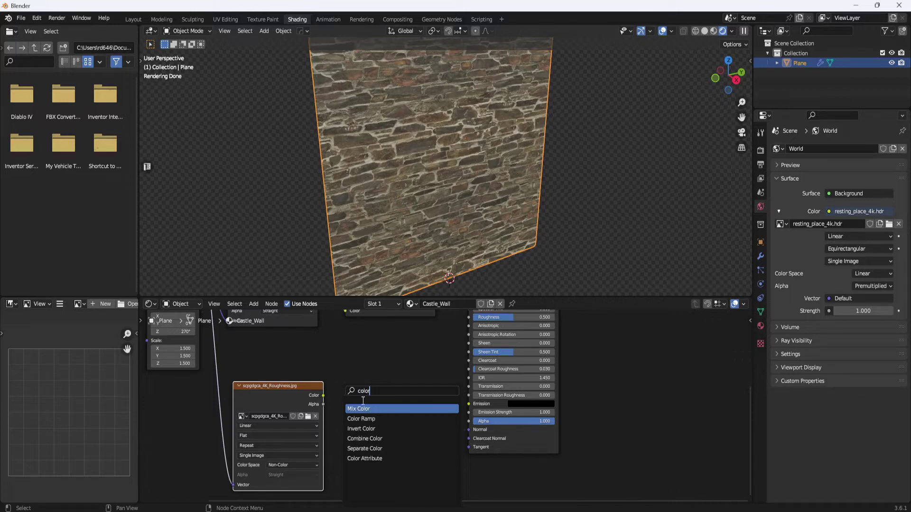
click(371, 419)
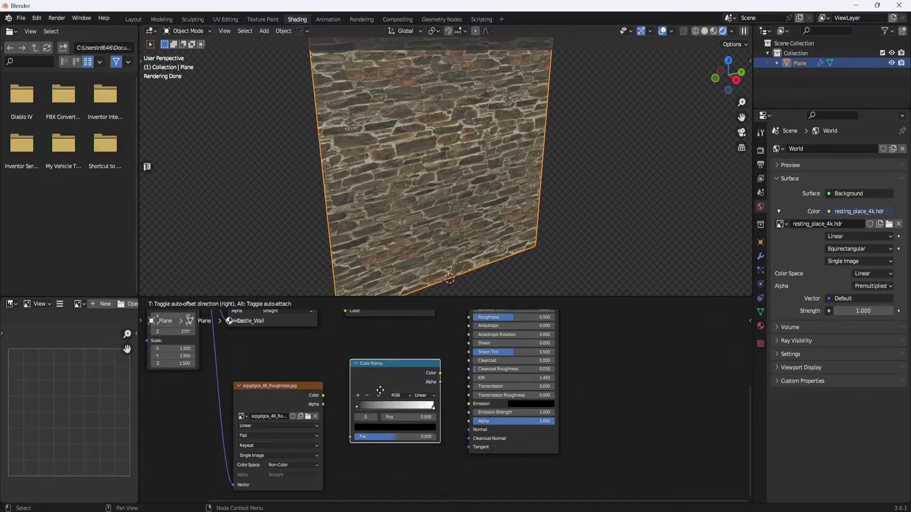
click(380, 390)
drag(306, 385, 327, 394)
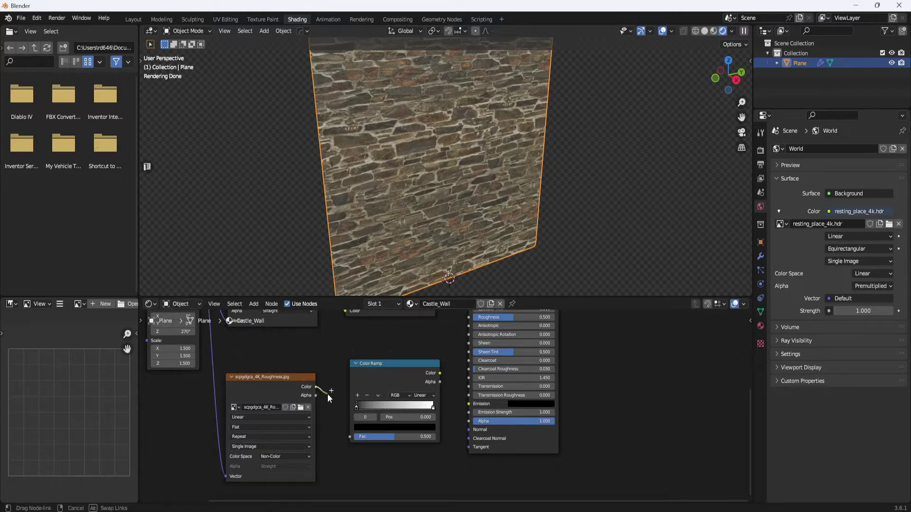
Link the roughness Color to the ramp's Fac and the ramp's Color to BSDF Roughness.
drag(341, 431, 348, 435)
drag(416, 363, 406, 349)
middle_drag(442, 353, 425, 396)
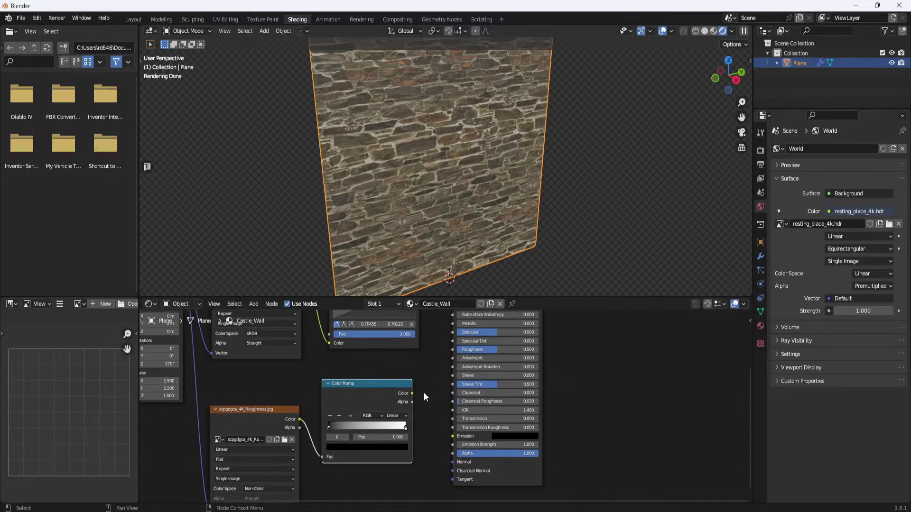
drag(413, 394, 451, 351)
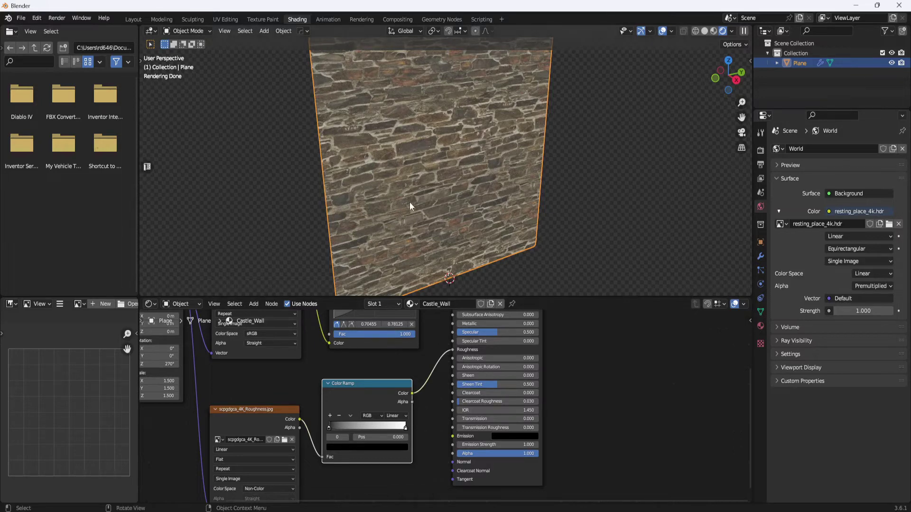
middle_drag(441, 237, 465, 223)
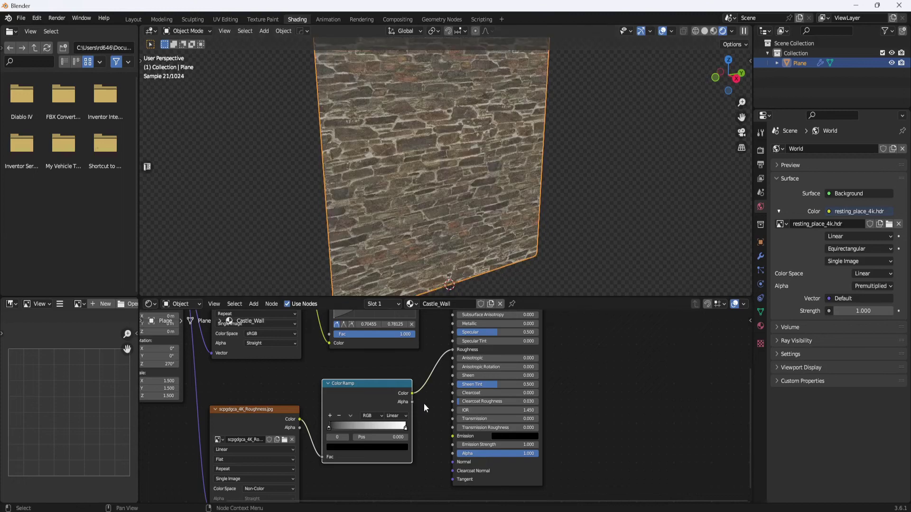
Settle the Color Ramp's black stop at about 0.409 and nudge the white stop slightly left.
scroll(424, 403, up, 2)
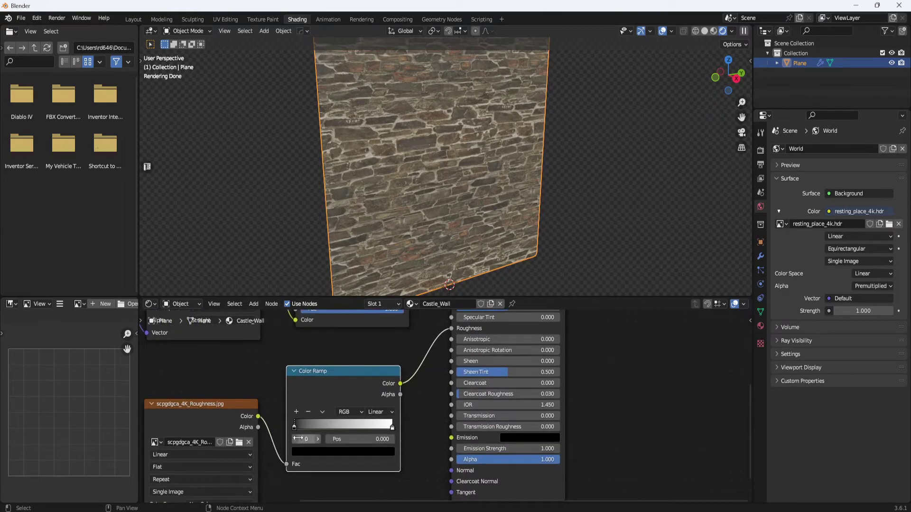
drag(294, 429, 390, 429)
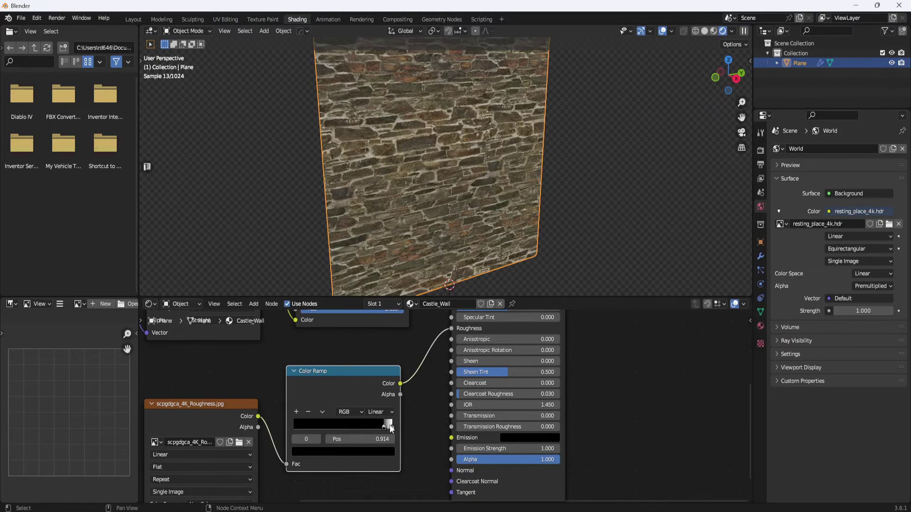
middle_drag(462, 175, 455, 232)
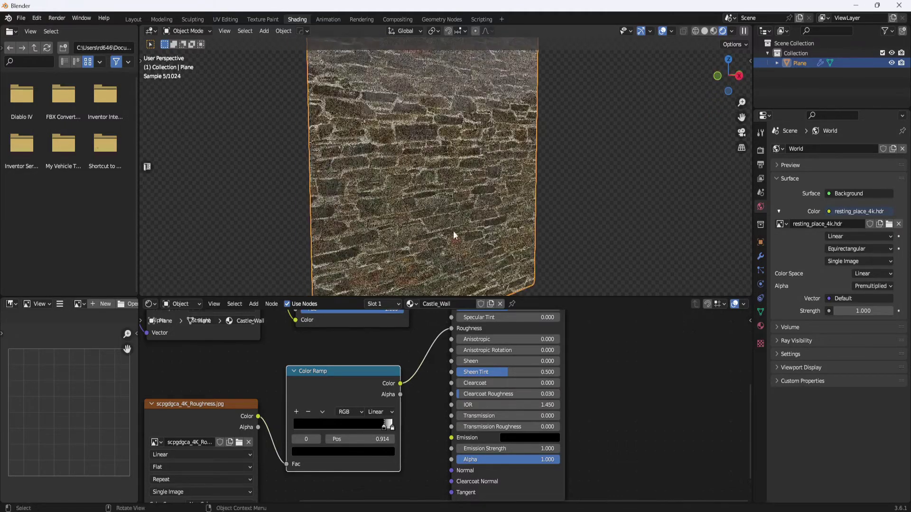
drag(385, 428, 331, 423)
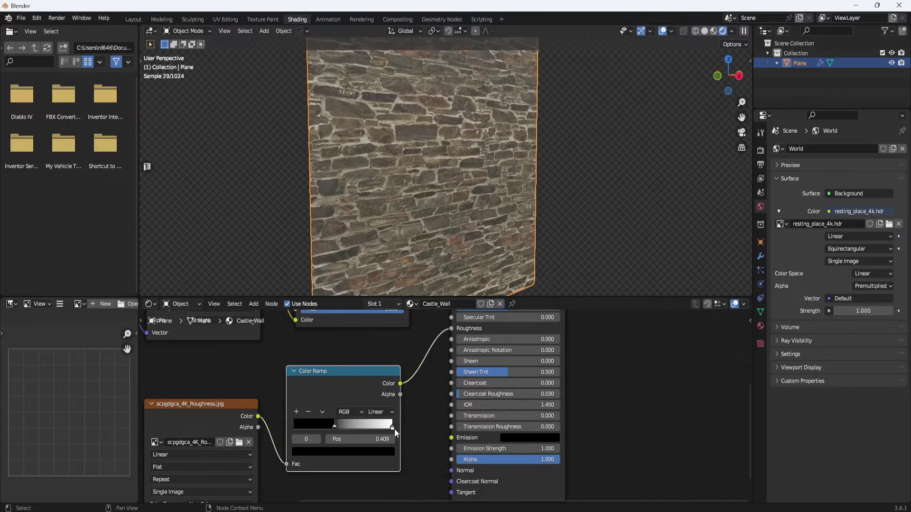
drag(393, 429, 389, 429)
scroll(426, 371, down, 2)
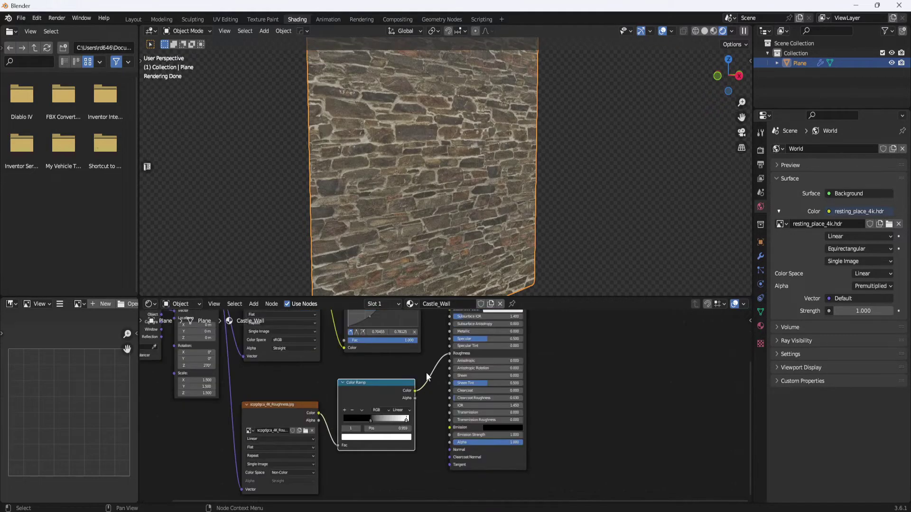
scroll(426, 372, down, 1)
middle_drag(426, 372, 425, 378)
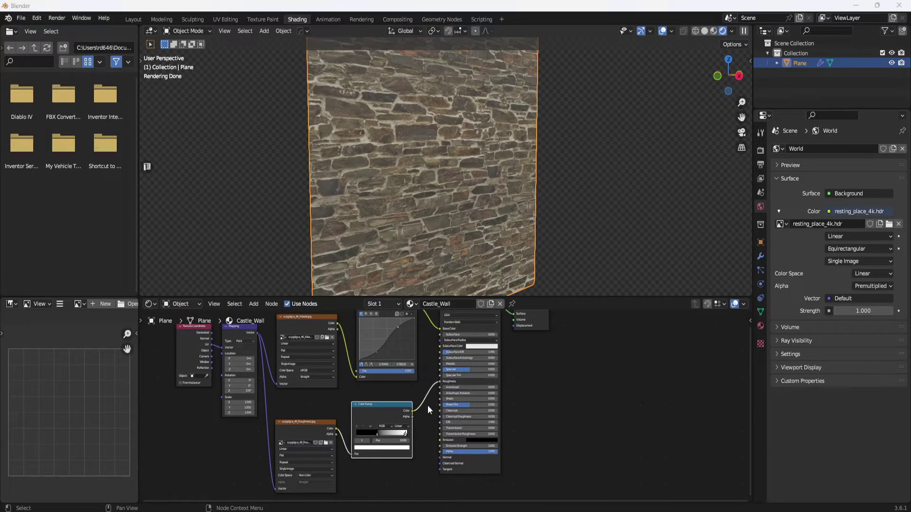
Drop scpgdgca_4K_Normal.jpg from the stone wall folder into the Shader Editor as an image node.
shift+scroll(498, 442, down, 2)
scroll(505, 441, down, 2)
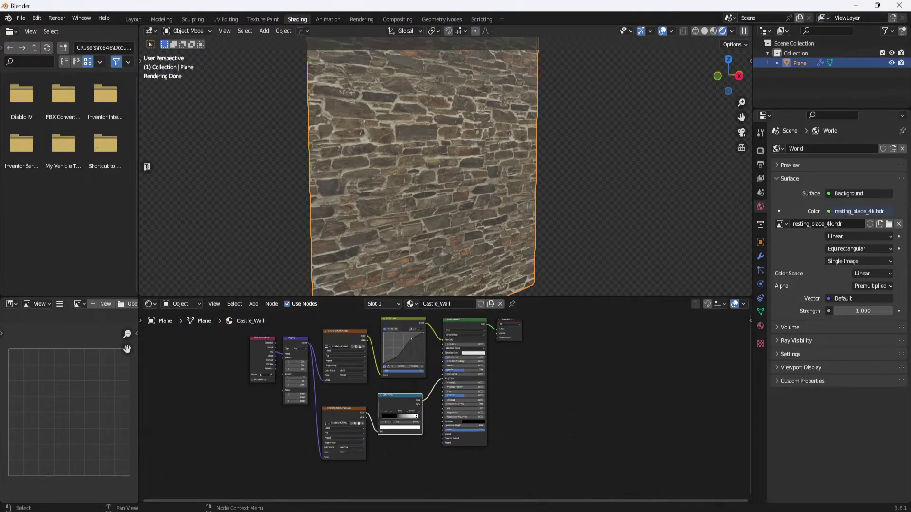
mouse_move(549, 504)
click(539, 483)
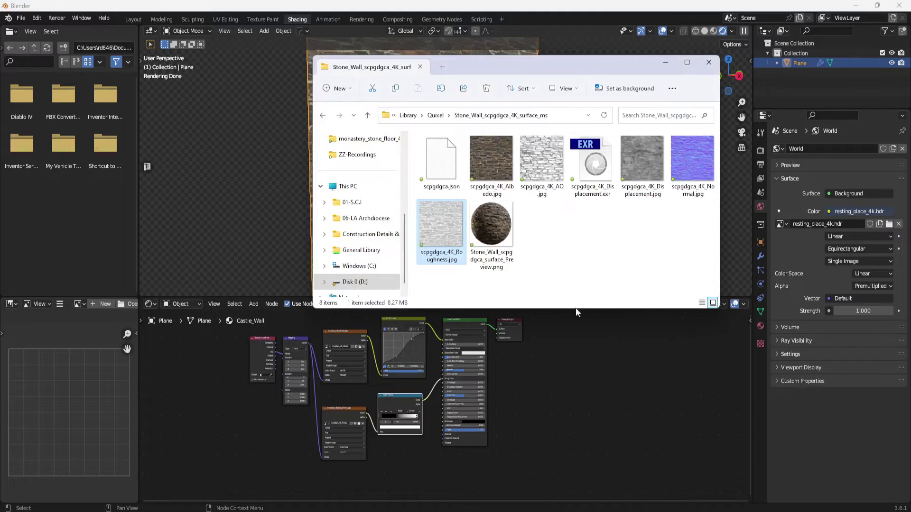
drag(691, 155, 331, 488)
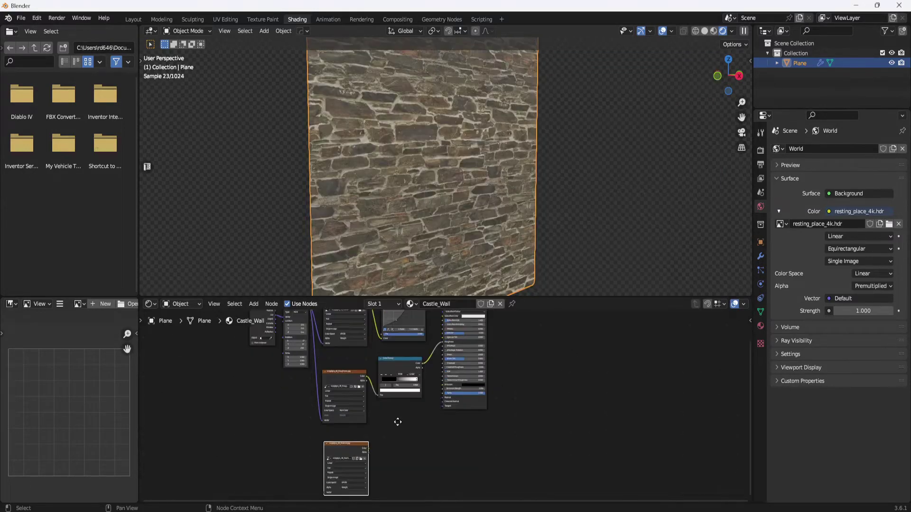
middle_drag(385, 434, 392, 383)
Connect the Mapping node's Vector output to the normal-map texture's Vector input.
drag(361, 359, 361, 345)
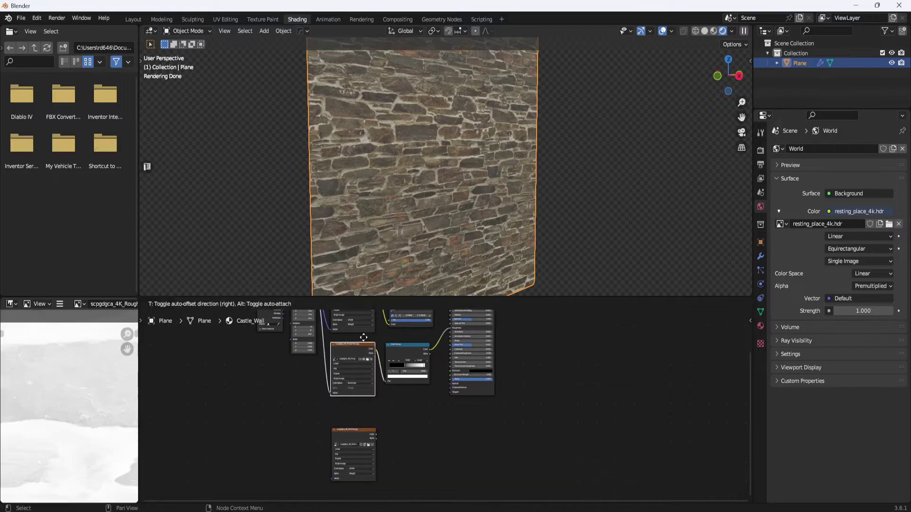
click(360, 429)
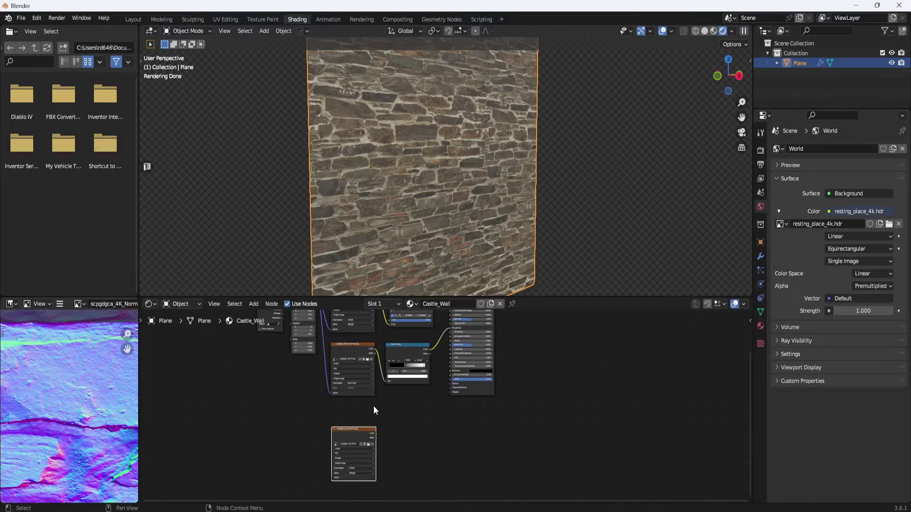
middle_drag(374, 406, 378, 433)
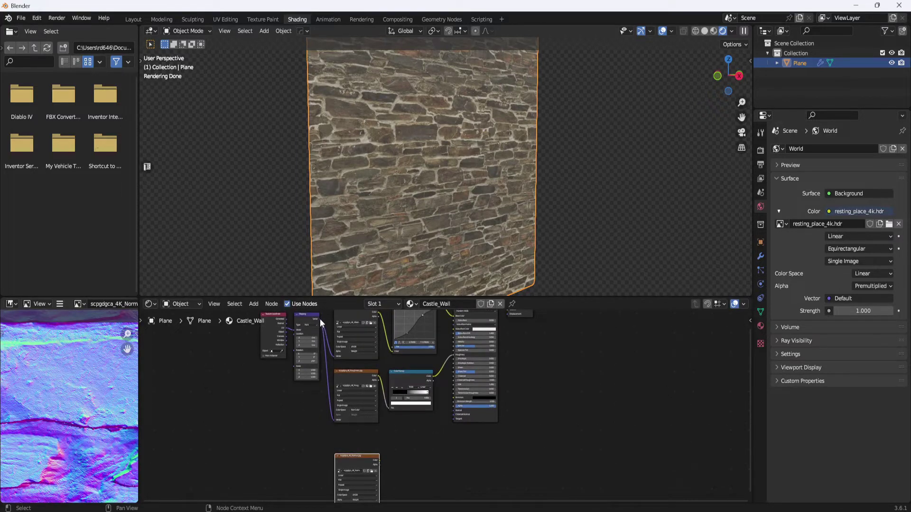
drag(320, 319, 334, 449)
Switch the scpgdgca_4K_Normal.jpg node's Color Space to Non-Color.
scroll(345, 448, up, 4)
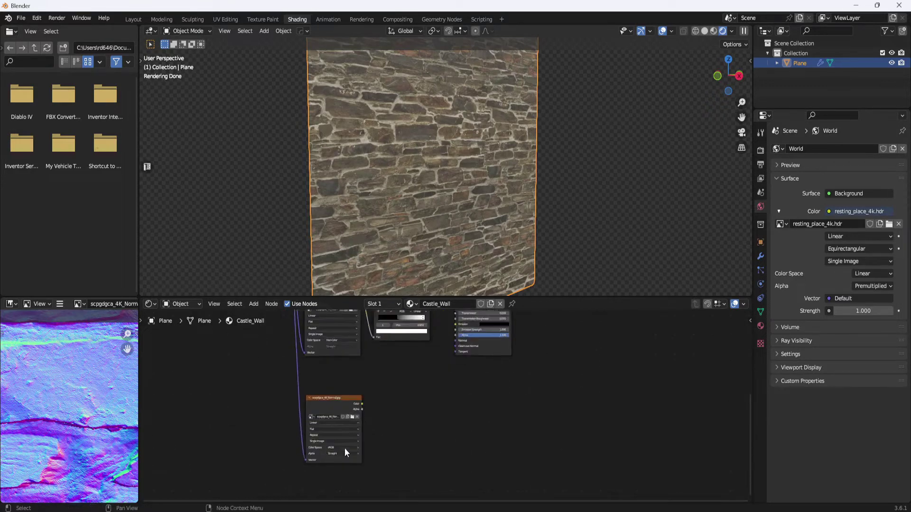
middle_drag(353, 408, 384, 407)
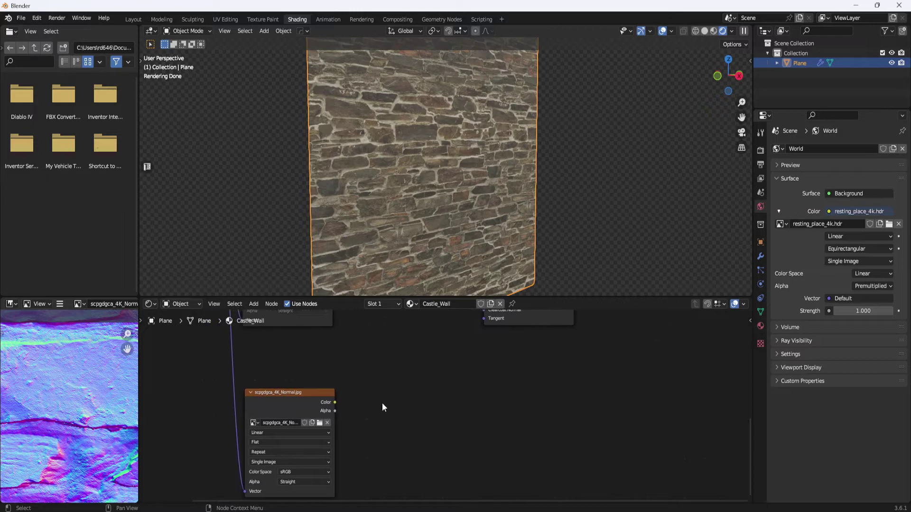
drag(291, 393, 285, 353)
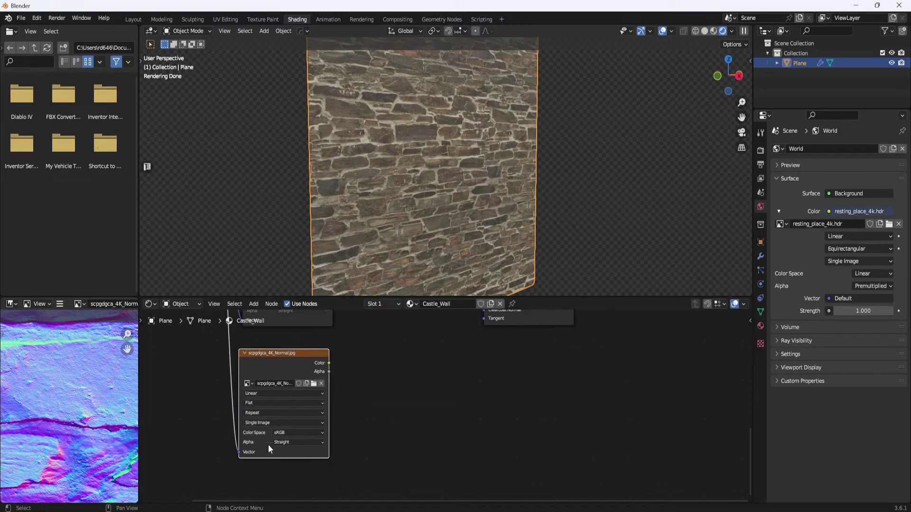
click(311, 432)
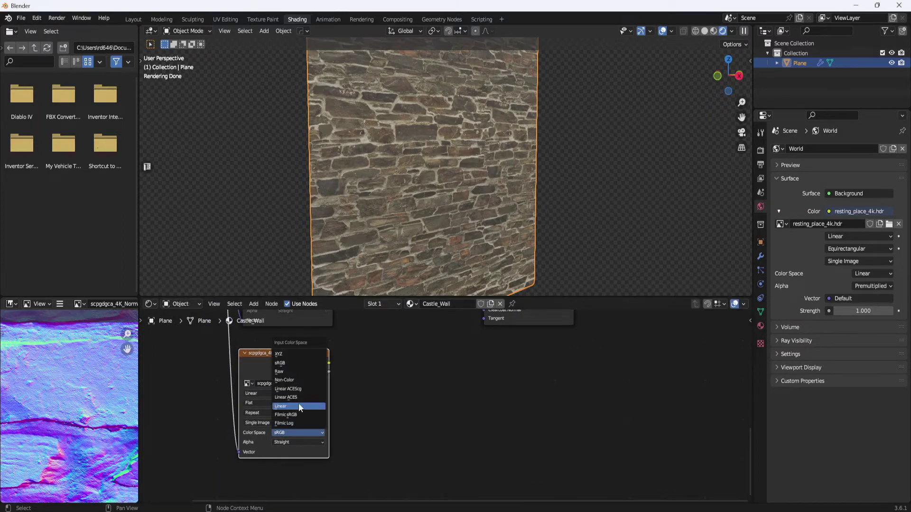
click(325, 380)
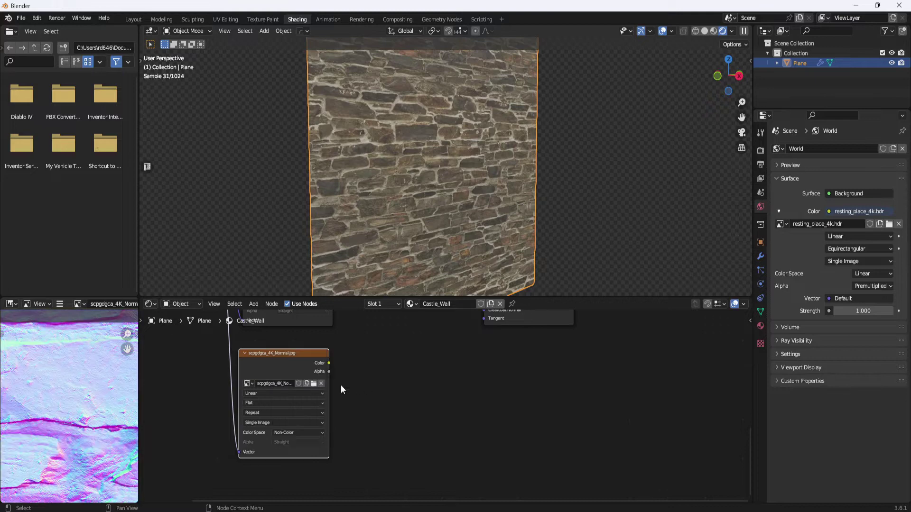
scroll(381, 417, down, 1)
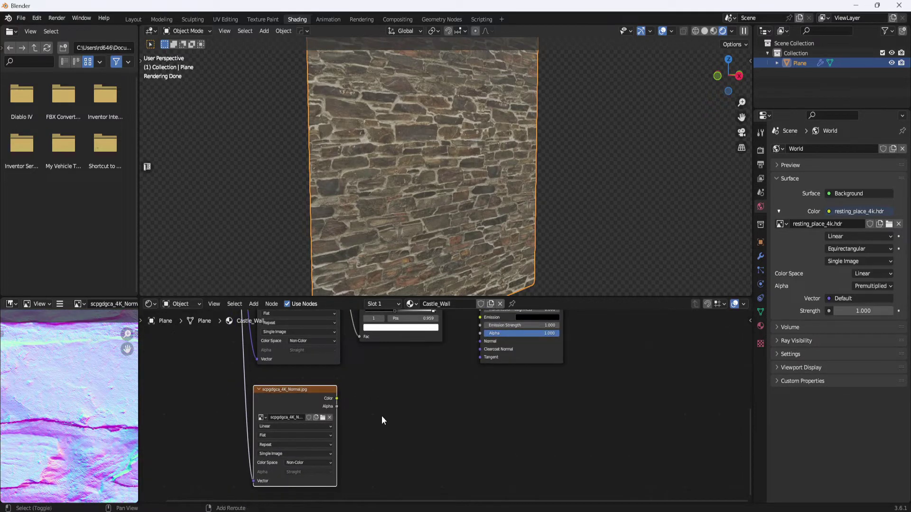
Add a Normal Map node fed by the normal texture's Color, outputting to the BSDF Normal.
key(shift+a)
click(366, 394)
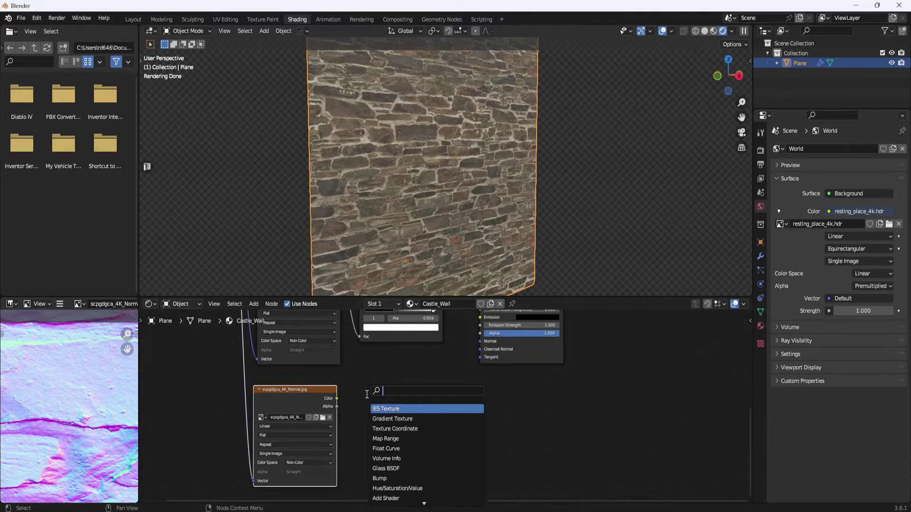
text(normal)
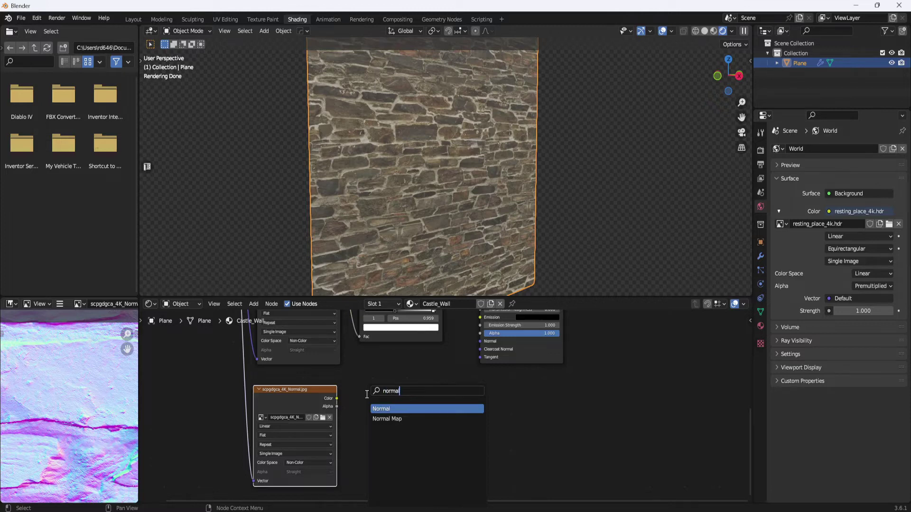
click(384, 419)
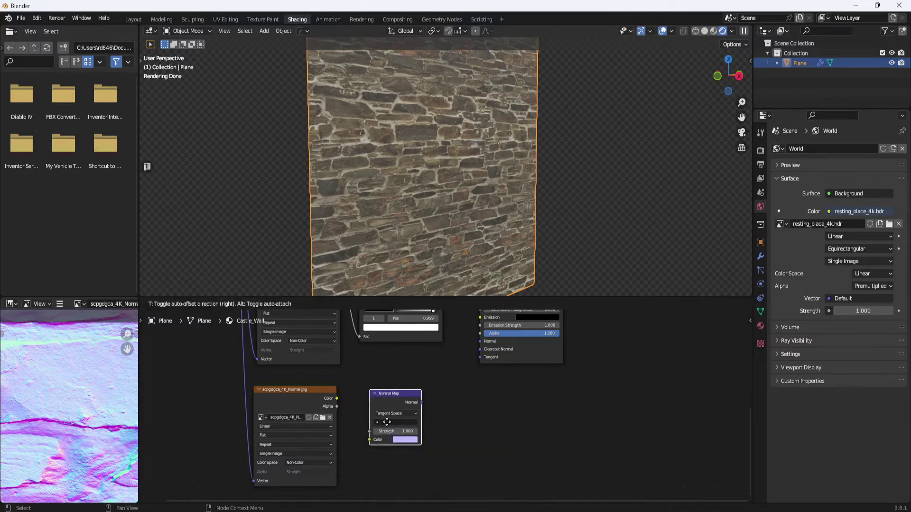
click(396, 398)
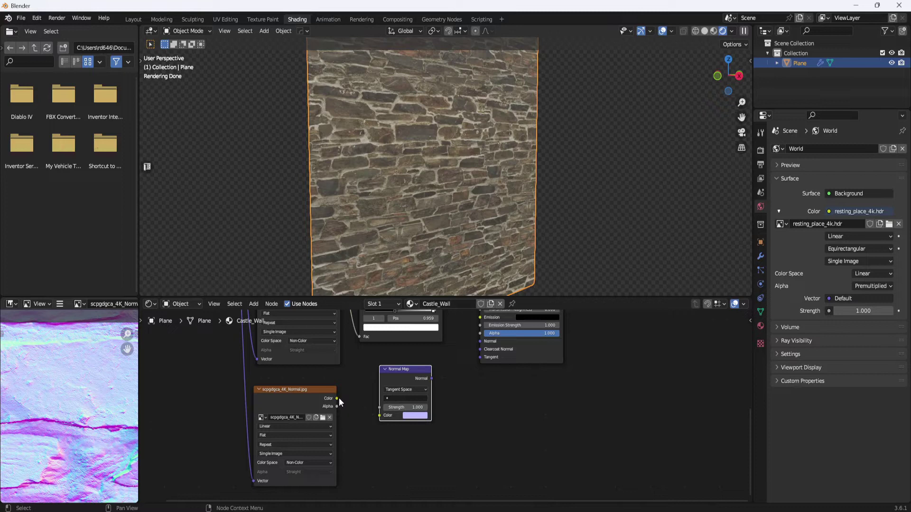
drag(337, 398, 380, 415)
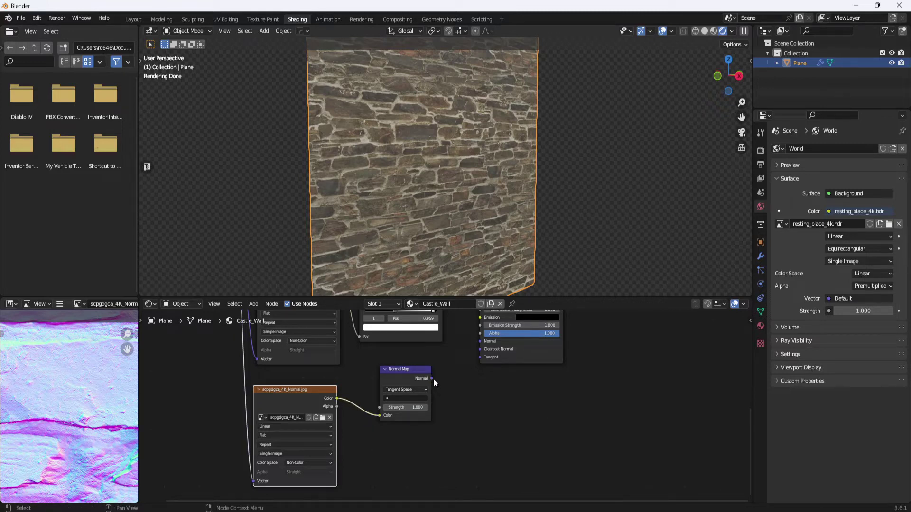
drag(432, 378, 480, 344)
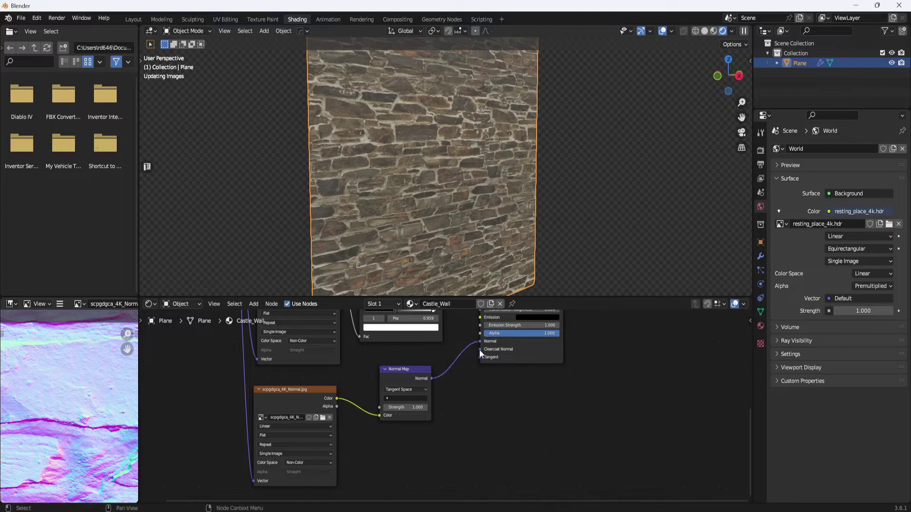
Orbit the viewport to inspect the wall's new stone relief.
scroll(482, 213, down, 1)
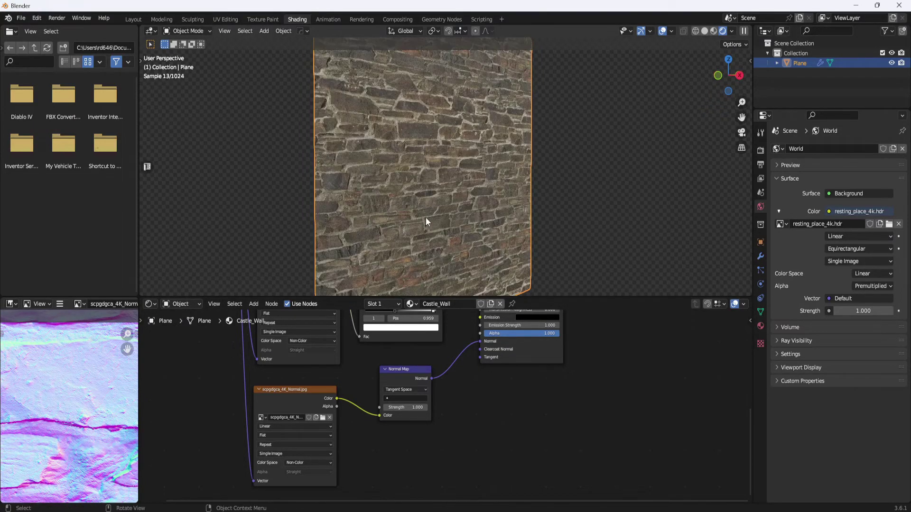
scroll(425, 218, up, 4)
middle_drag(413, 214, 422, 212)
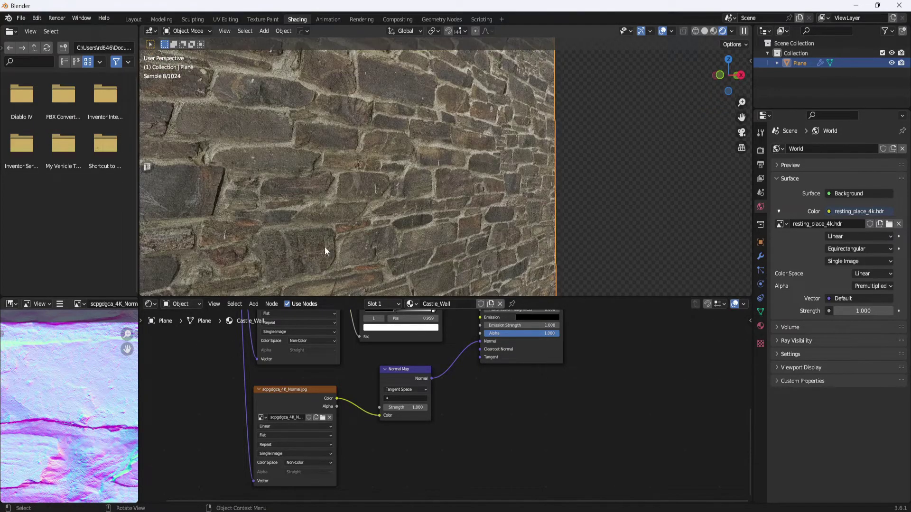
middle_drag(380, 156, 379, 157)
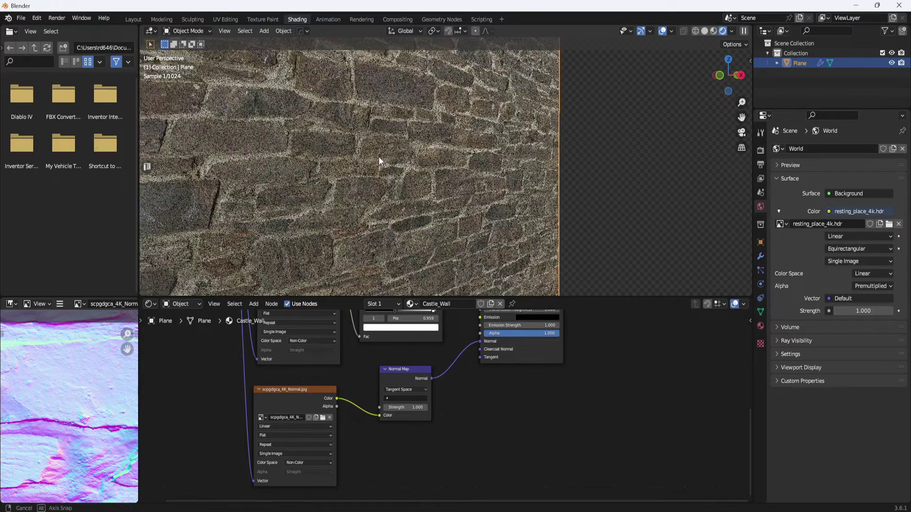
scroll(391, 175, down, 3)
middle_drag(431, 202, 425, 206)
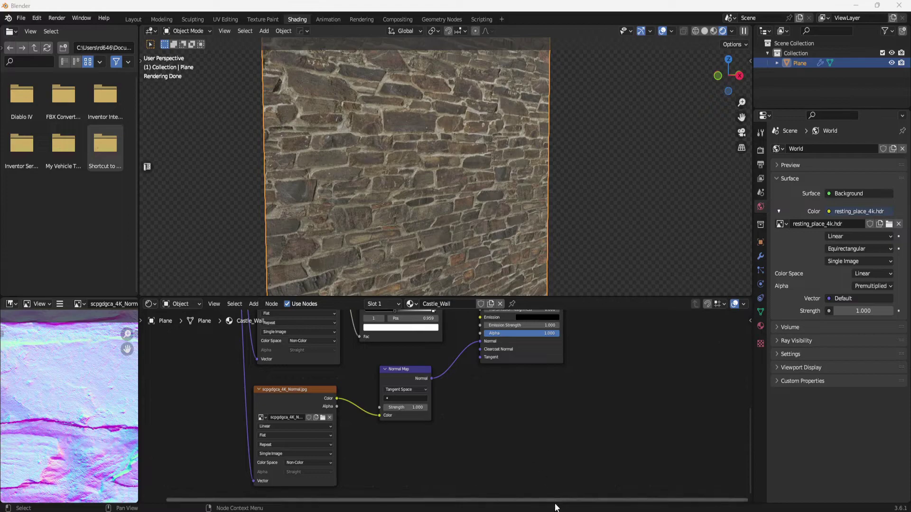
Drag scpgdgca_4K_Displacement.jpg from the Stone_Wall folder into the Shader Editor.
mouse_move(558, 508)
click(531, 484)
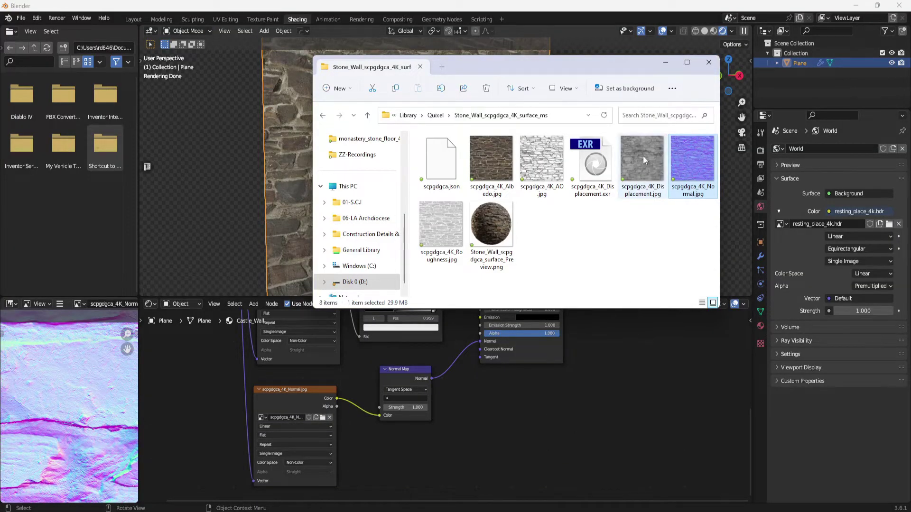
drag(643, 156, 412, 467)
scroll(485, 394, down, 2)
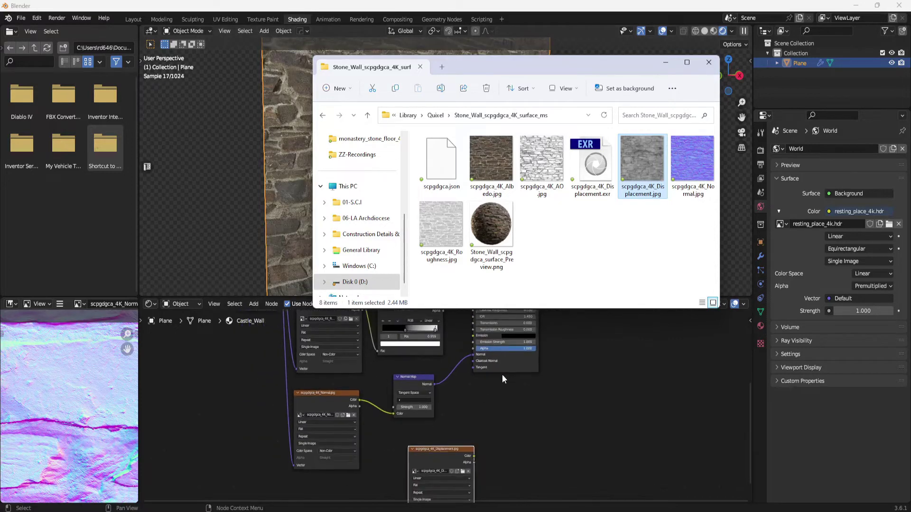
click(625, 384)
scroll(596, 375, down, 5)
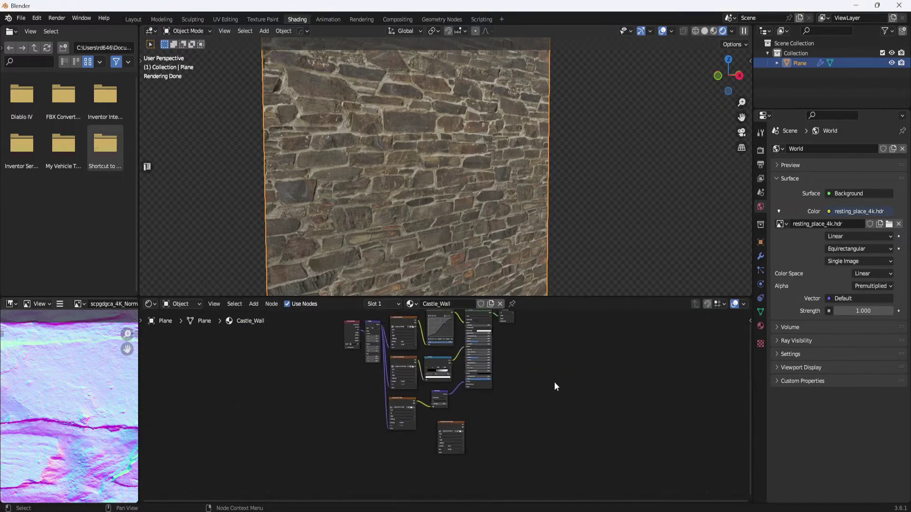
Rearrange the nodes, placing the displacement texture below the normal texture.
middle_drag(554, 382, 574, 393)
drag(405, 326, 344, 385)
drag(395, 336, 387, 387)
middle_drag(475, 428, 490, 407)
scroll(511, 415, up, 2)
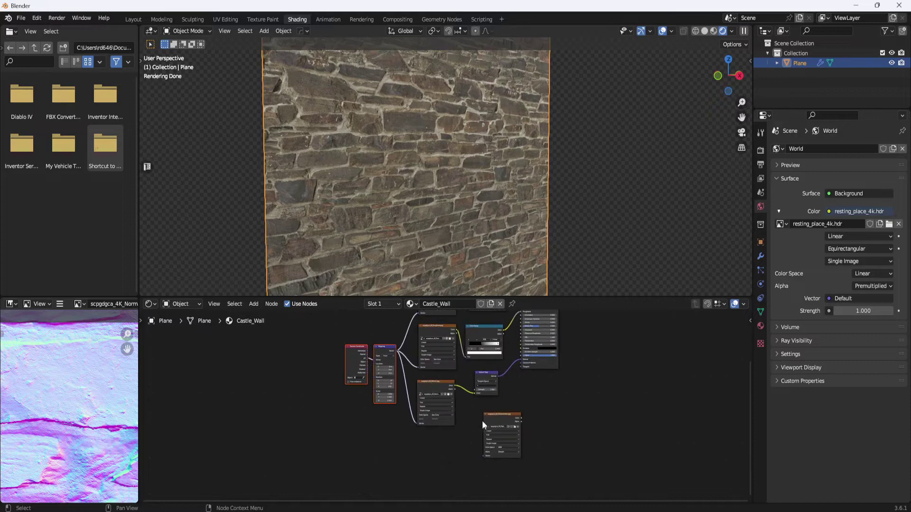
drag(502, 415, 437, 439)
scroll(412, 411, up, 2)
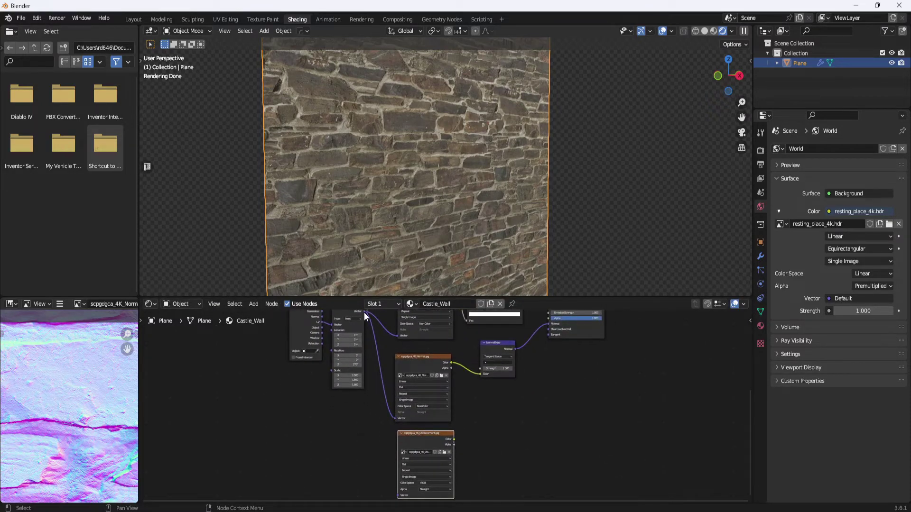
Link the Mapping Vector to the displacement texture and set its Color Space to Non-Color.
drag(366, 311, 394, 485)
scroll(408, 456, up, 2)
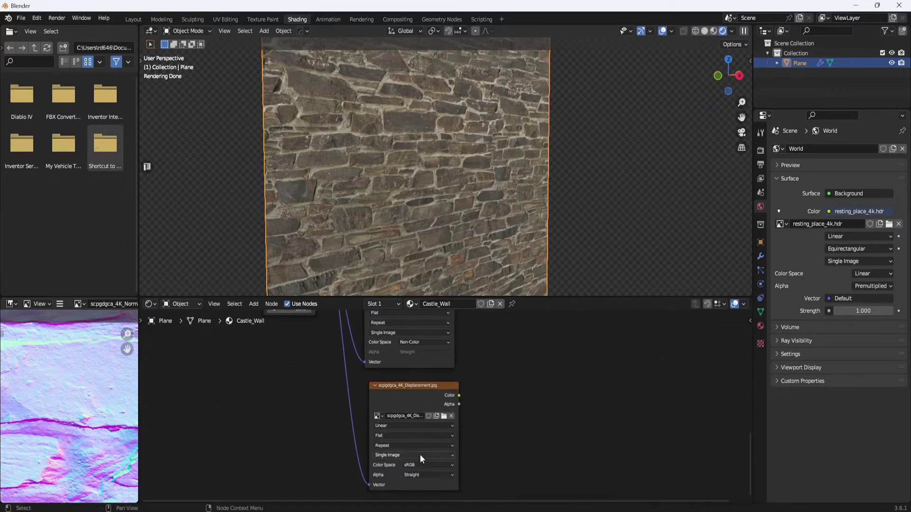
scroll(420, 454, up, 1)
click(413, 479)
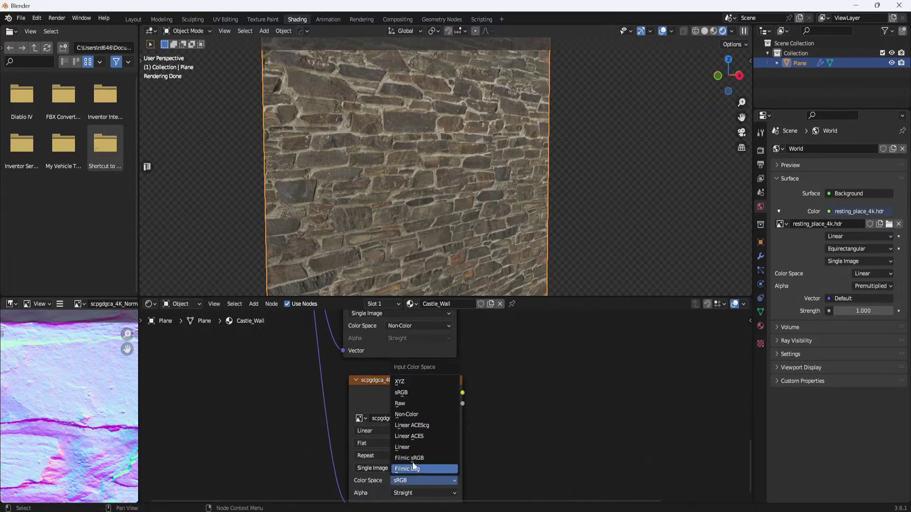
click(411, 414)
scroll(465, 411, down, 2)
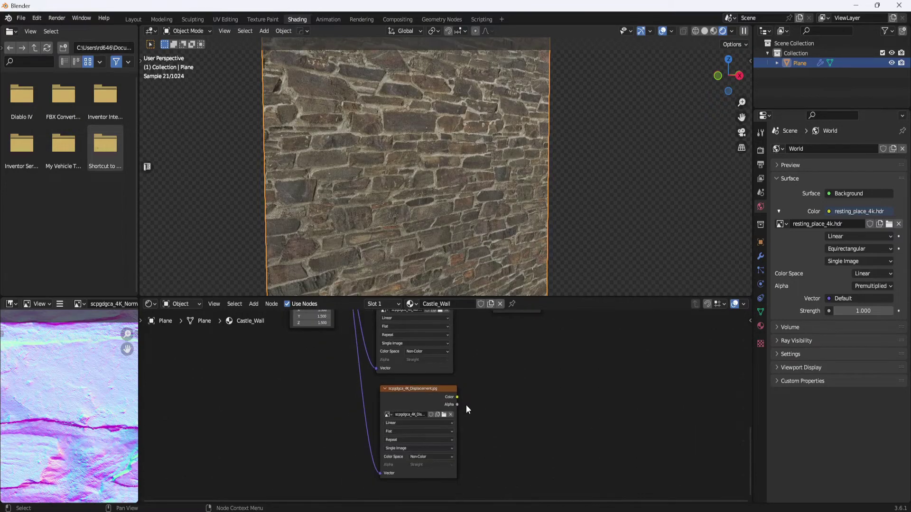
scroll(466, 405, down, 2)
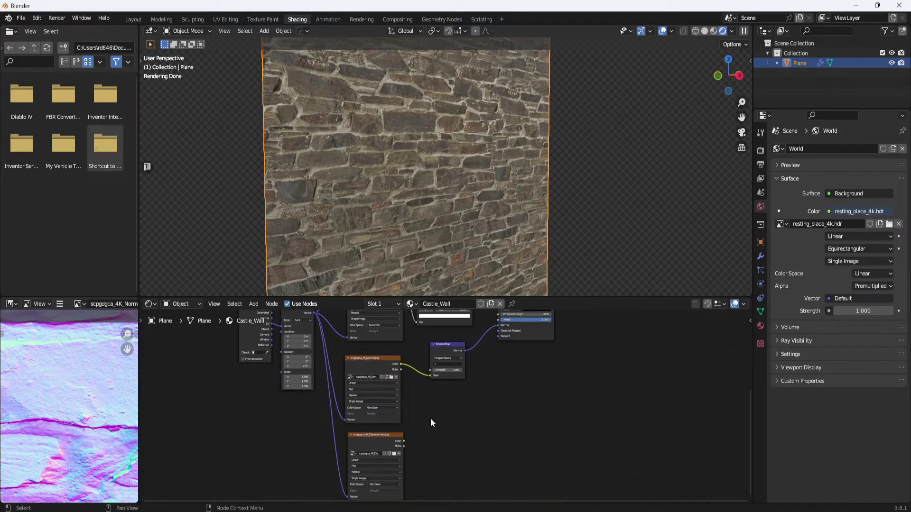
Add a Displacement node beside the displacement texture.
key(shift+a)
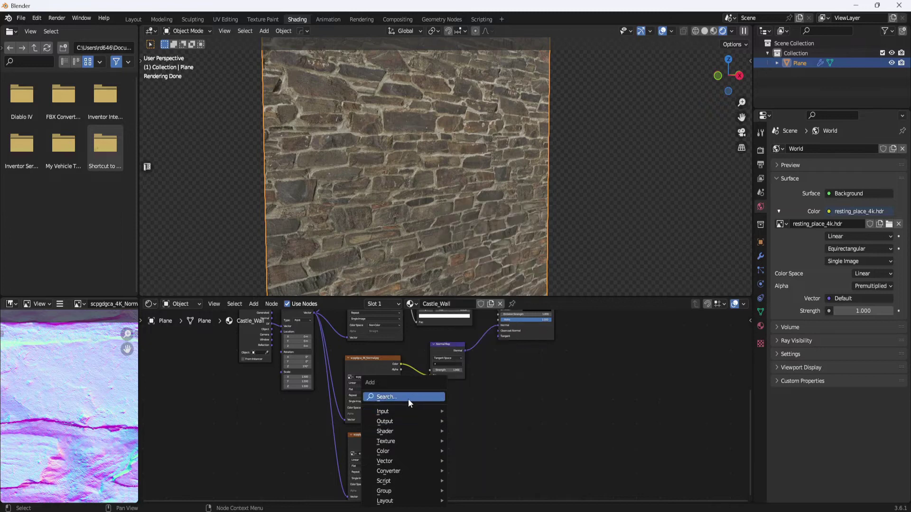
click(408, 399)
text(displac)
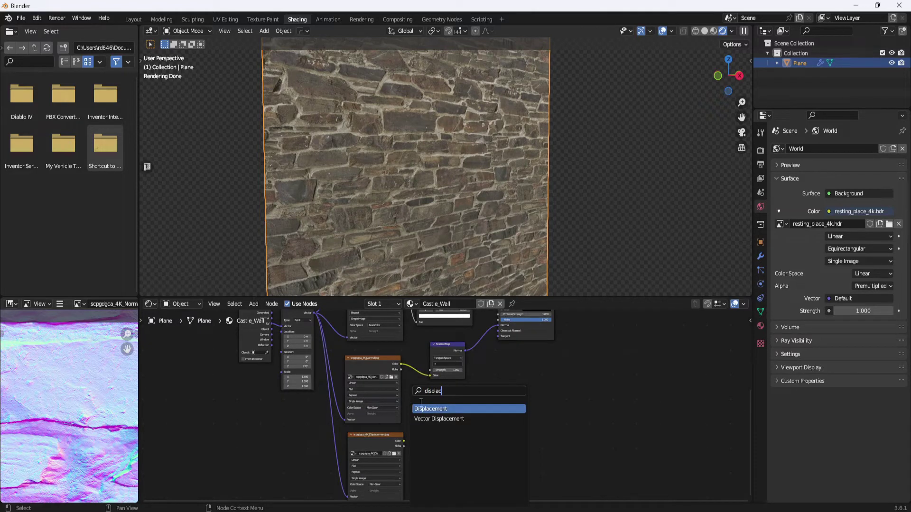
click(439, 409)
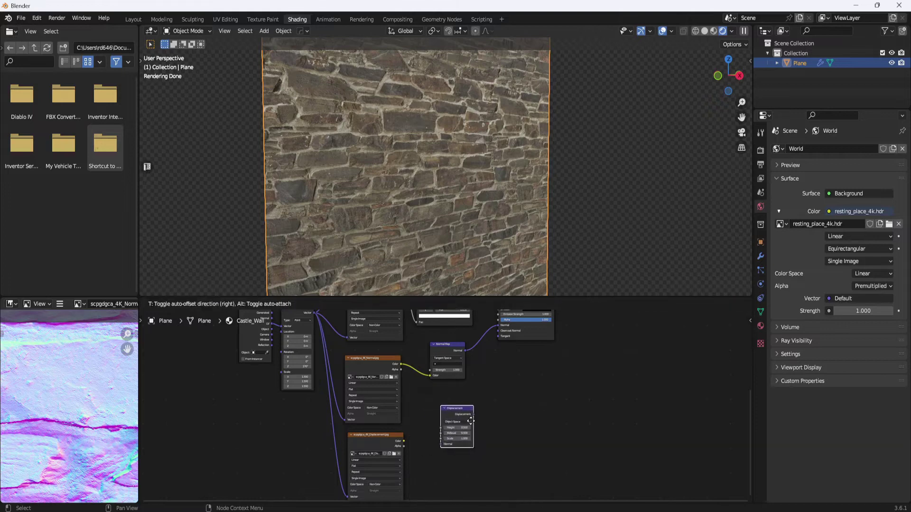
click(451, 408)
middle_drag(588, 380, 590, 337)
scroll(427, 429, up, 3)
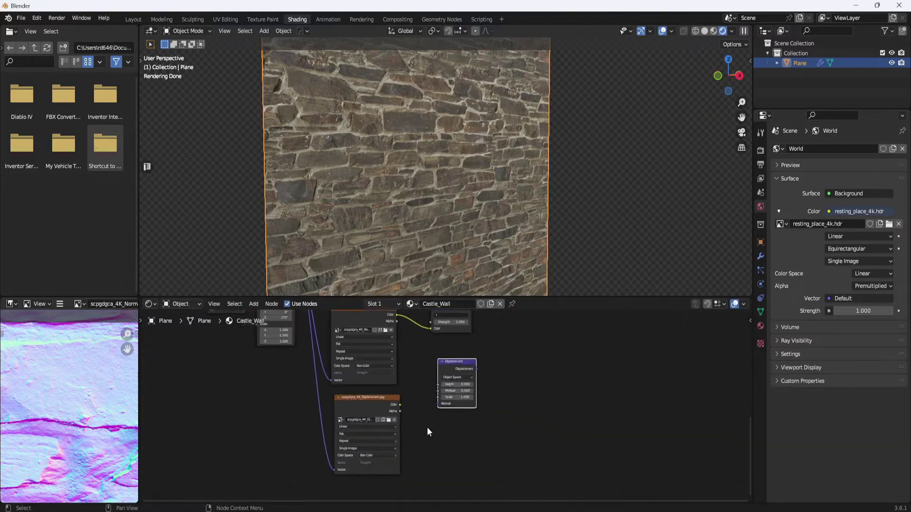
middle_drag(397, 443, 397, 411)
scroll(397, 411, up, 1)
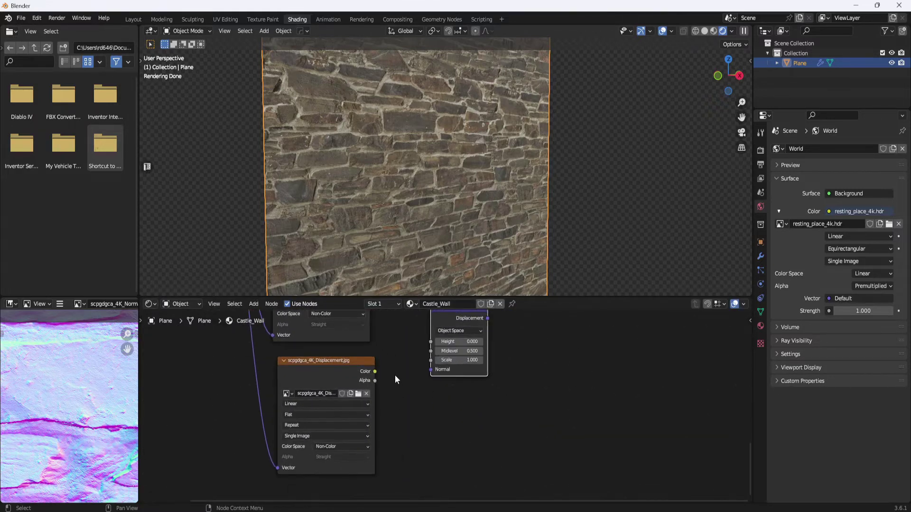
Connect the texture Color to Height and the Displacement output to Material Output Displacement.
drag(375, 371, 428, 342)
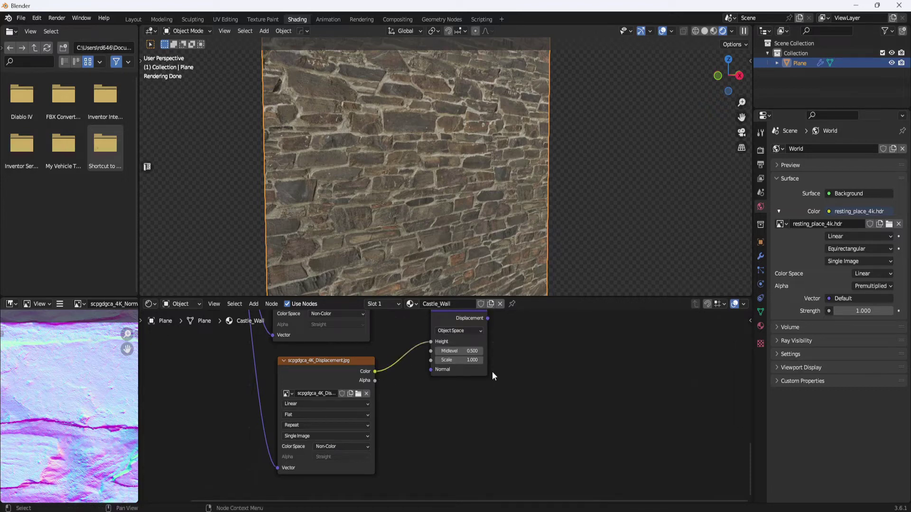
scroll(492, 372, down, 2)
middle_drag(470, 345, 477, 412)
scroll(476, 412, down, 3)
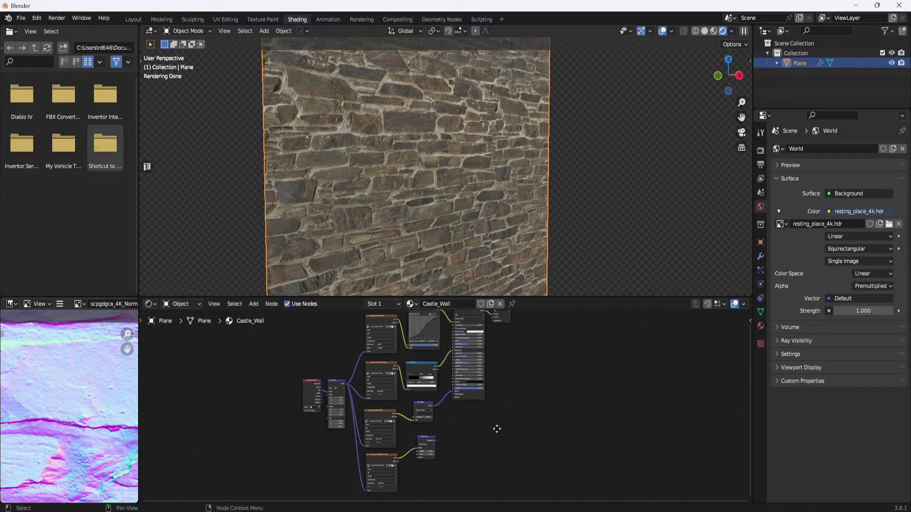
drag(494, 333, 504, 446)
scroll(481, 466, up, 2)
scroll(481, 467, up, 4)
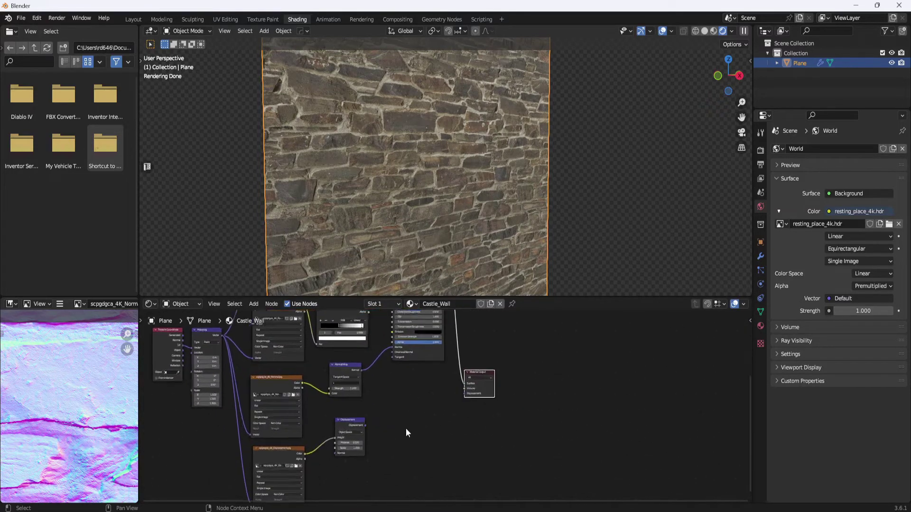
drag(344, 431, 469, 390)
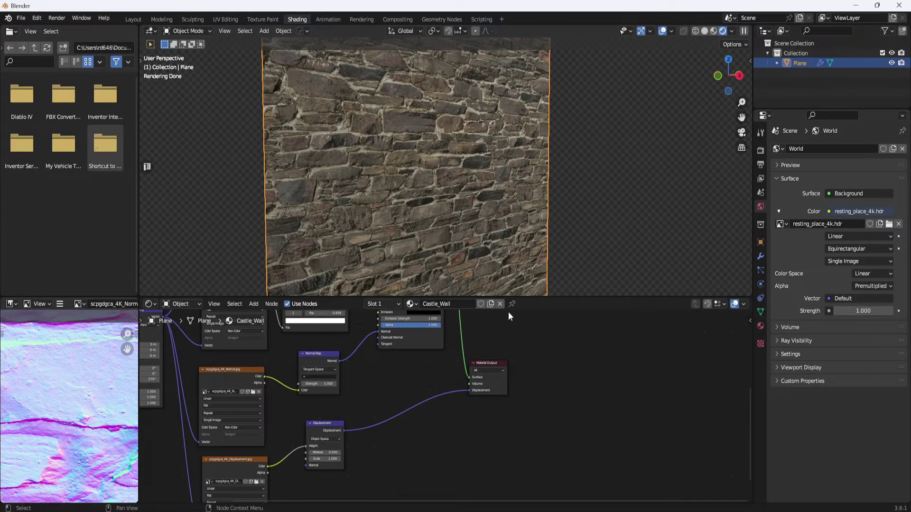
Set the Castle_Wall material's Settings > Surface Displacement to 'Displacement and Bump'.
middle_drag(498, 204, 466, 198)
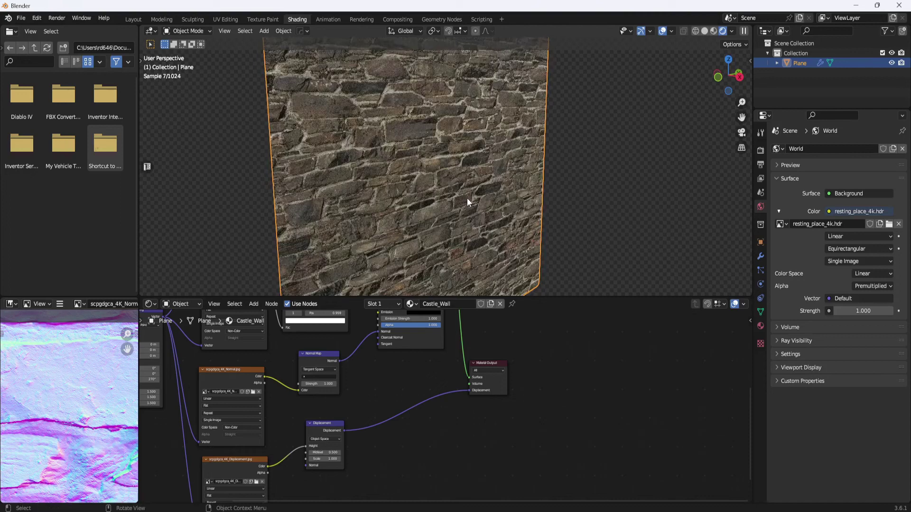
click(761, 326)
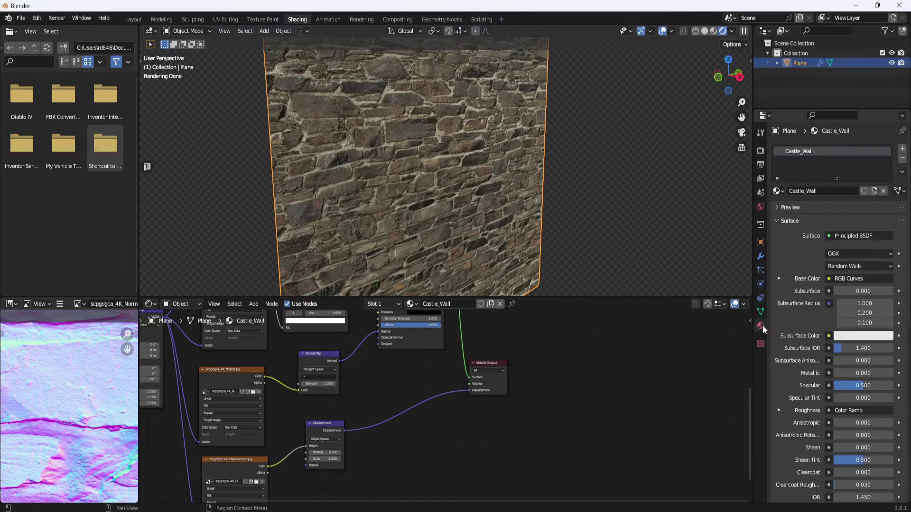
scroll(807, 282, down, 3)
scroll(802, 289, down, 8)
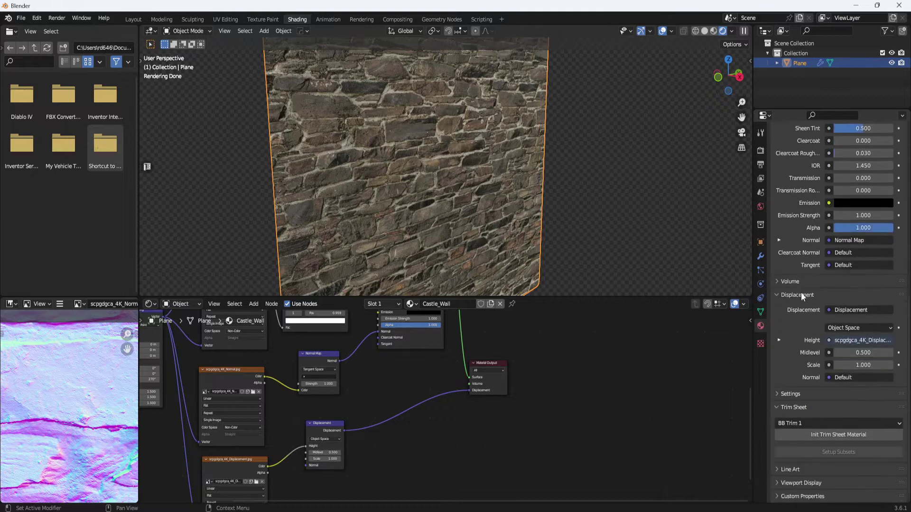
click(778, 394)
scroll(818, 394, down, 2)
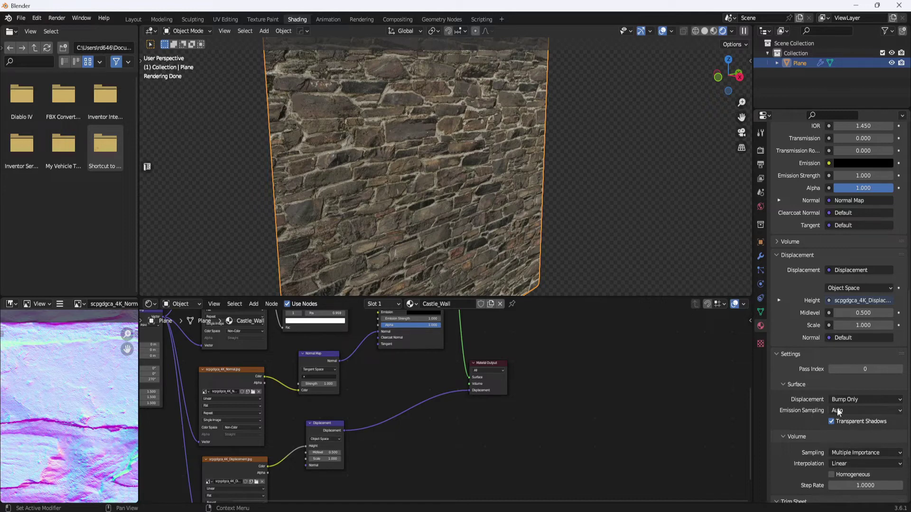
click(882, 400)
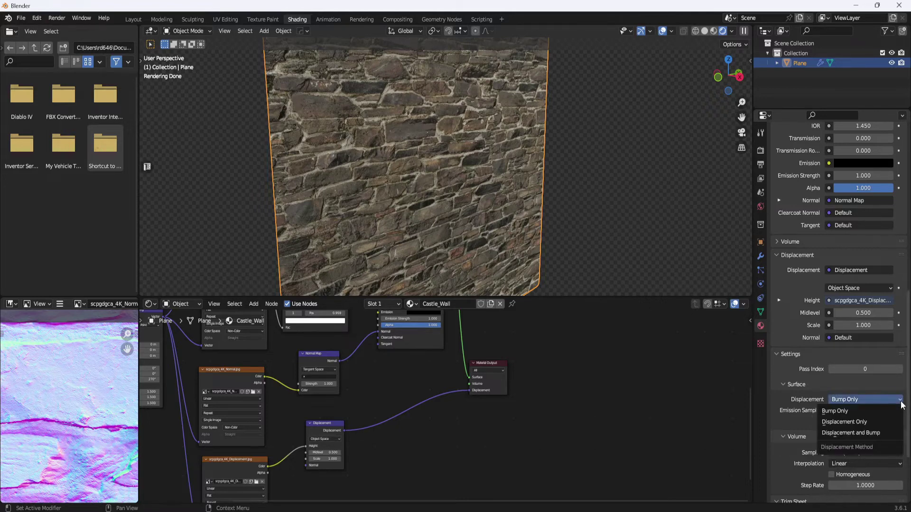
click(851, 433)
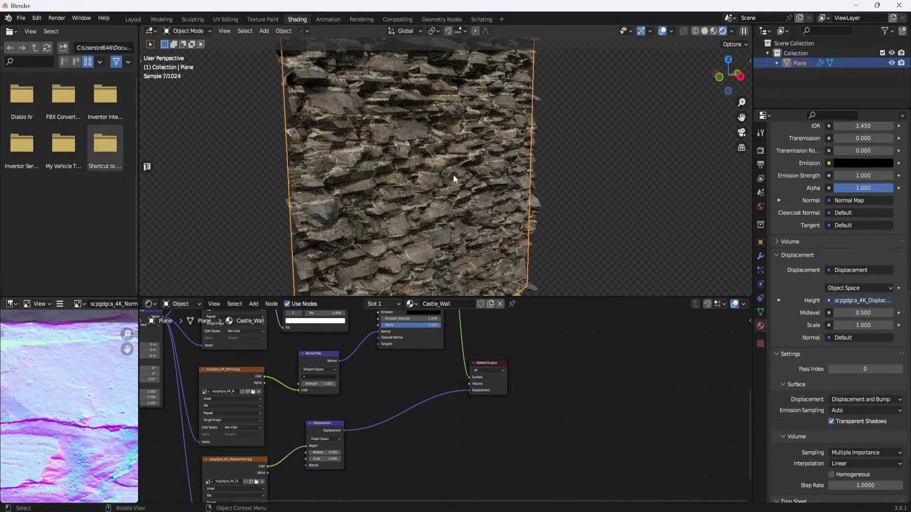
Change the Displacement node's Scale from 1.000 to 0.15 and check the flatter wall.
scroll(446, 185, up, 3)
scroll(455, 400, up, 5)
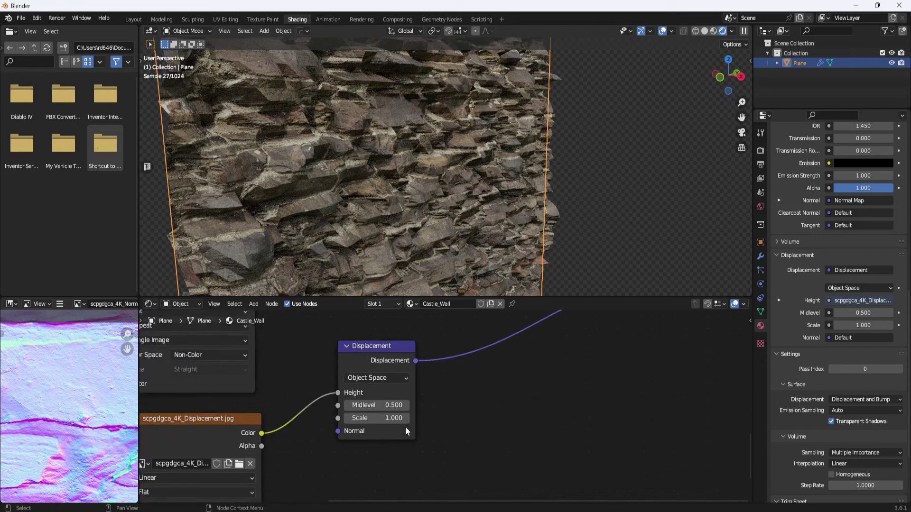
click(394, 419)
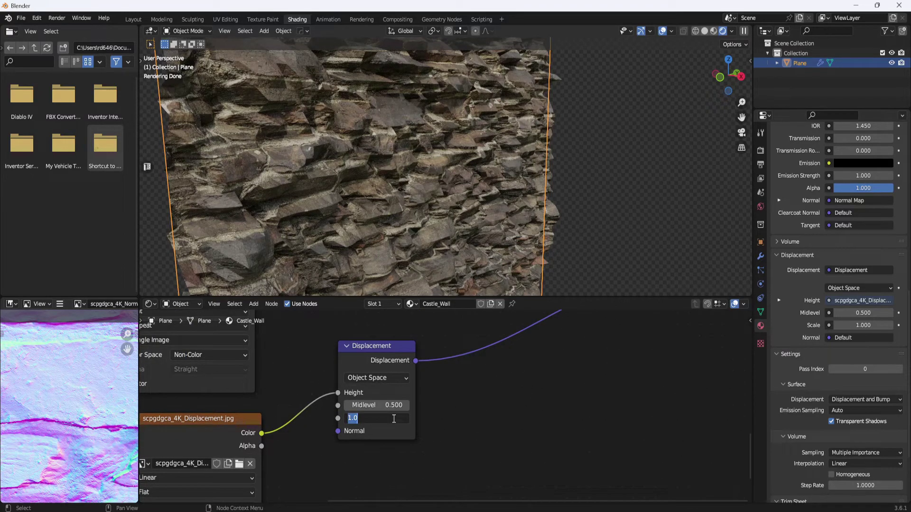
text(0.15)
key(Return)
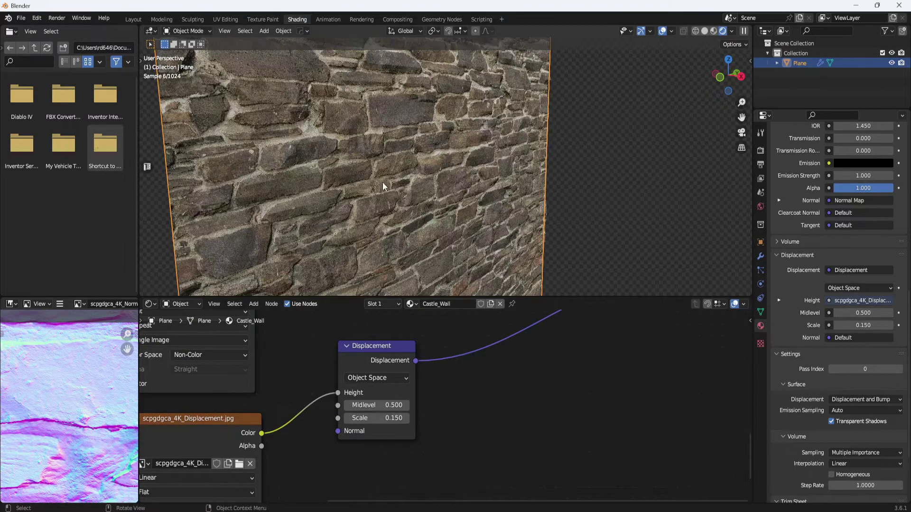
scroll(299, 212, up, 2)
middle_drag(299, 211, 424, 201)
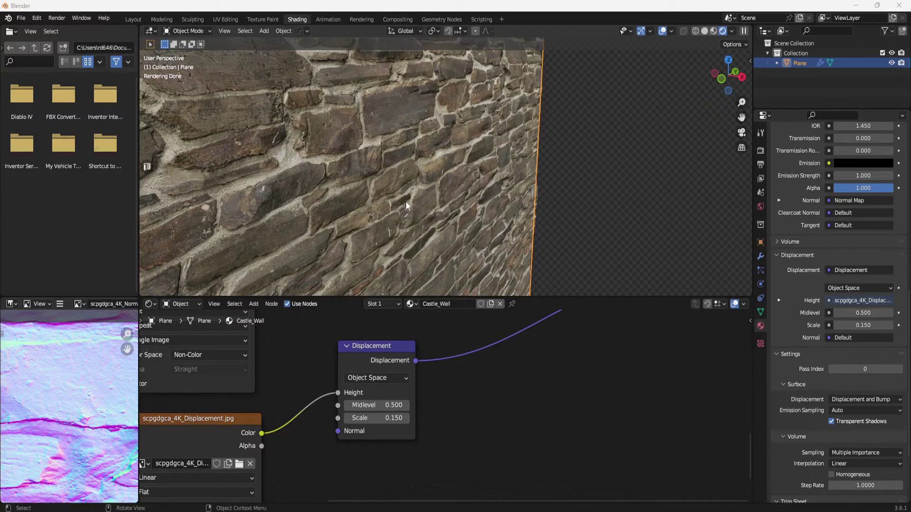
Apply Shade Smooth to the wall plane and orbit to view the softer stone relief.
right_click(489, 172)
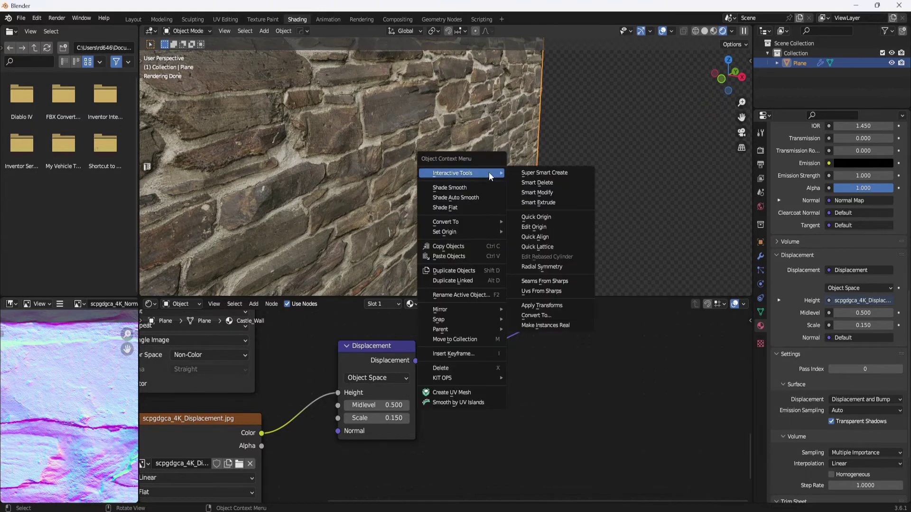
click(472, 187)
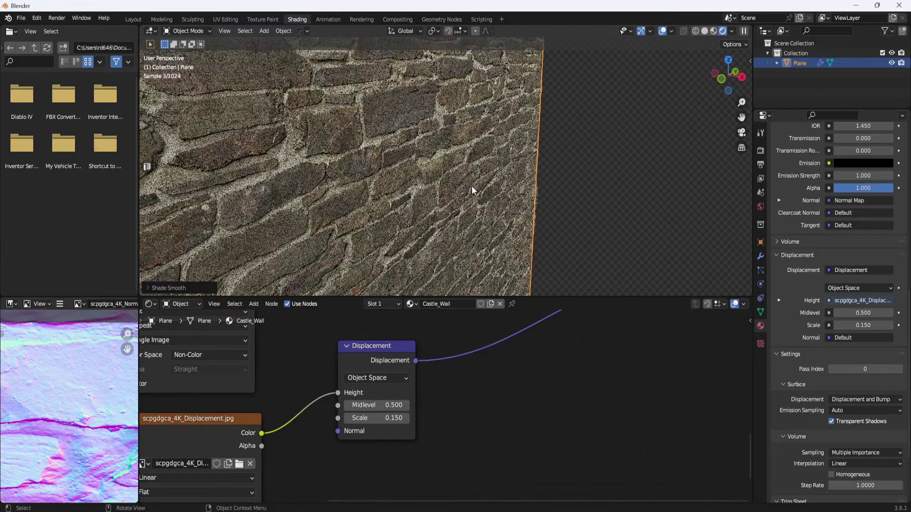
middle_drag(346, 192, 332, 194)
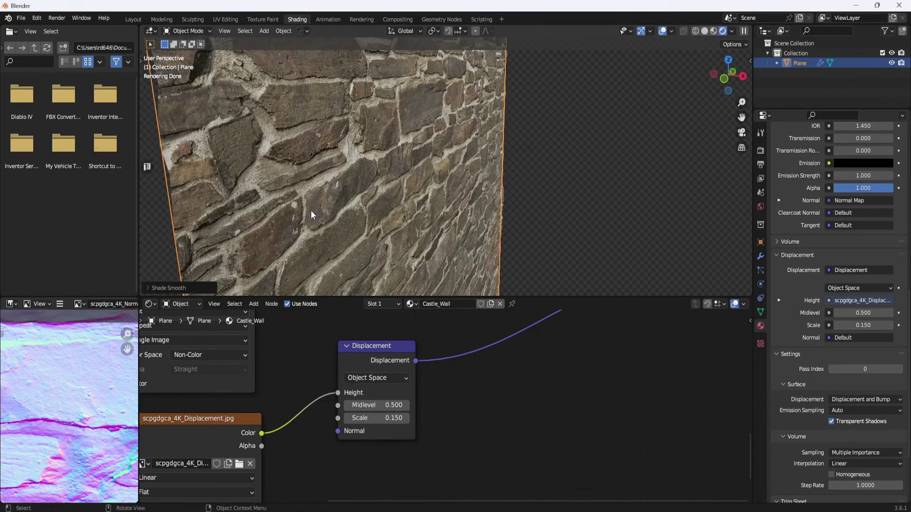
middle_drag(420, 210, 446, 192)
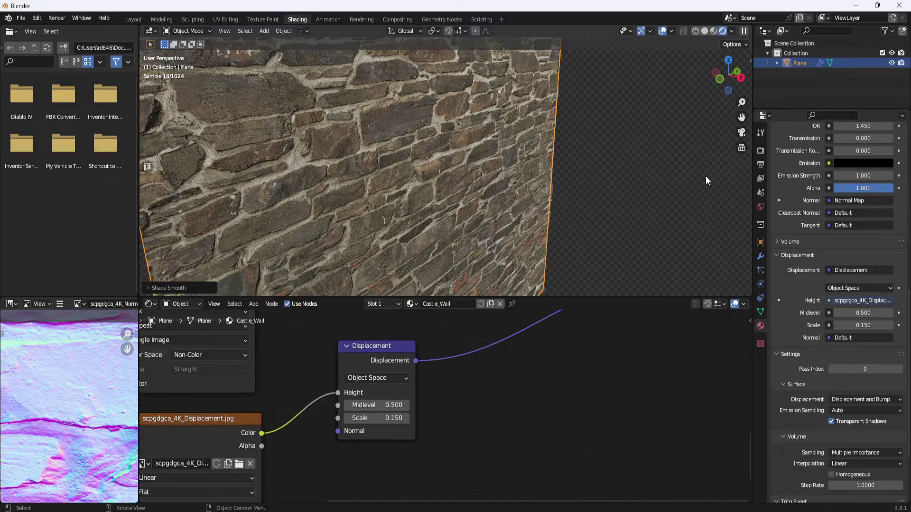
Change the Cycles Feature Set from Supported to Experimental in Render Properties.
click(761, 150)
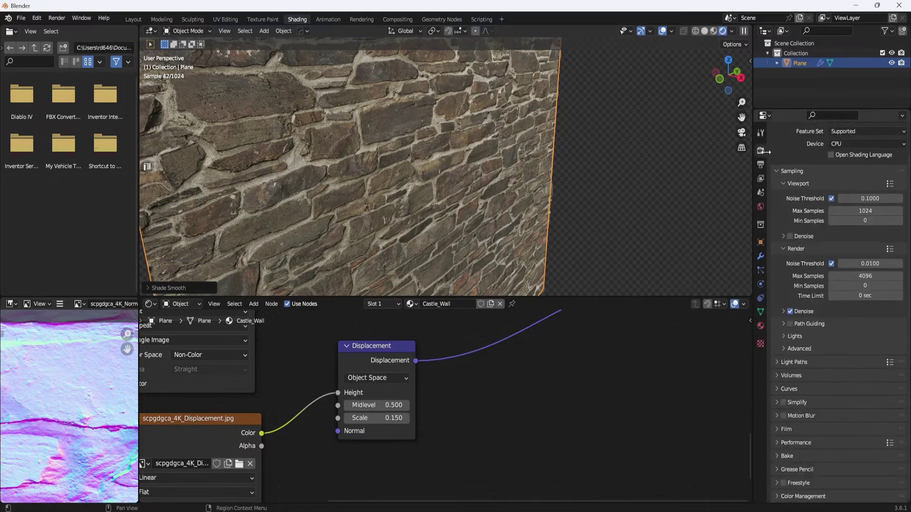
scroll(815, 143, up, 2)
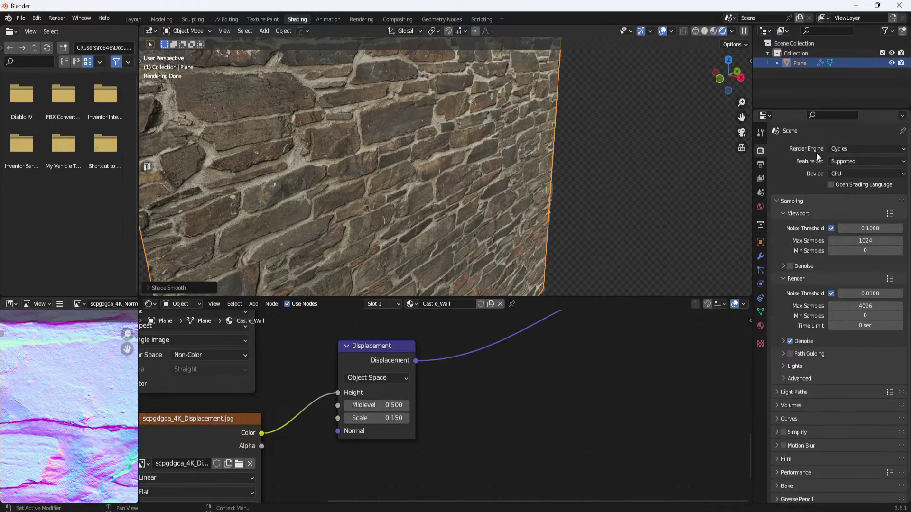
click(853, 161)
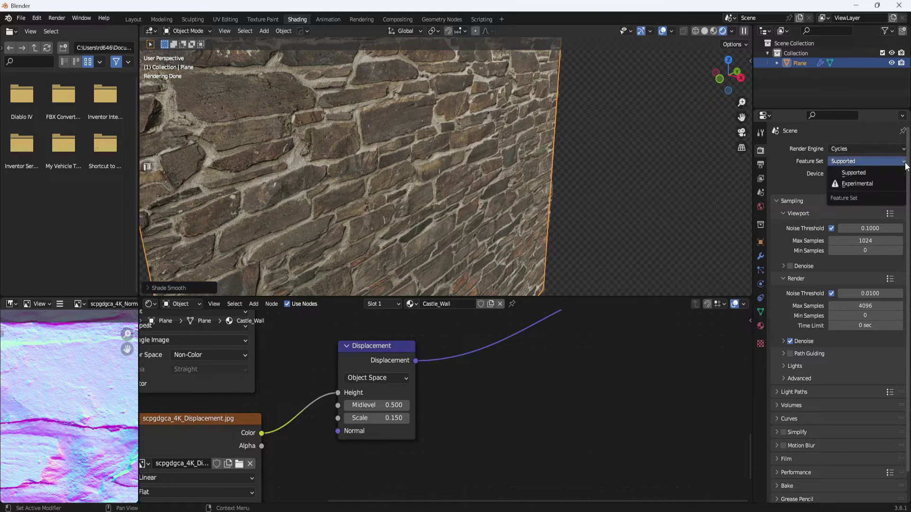
click(865, 183)
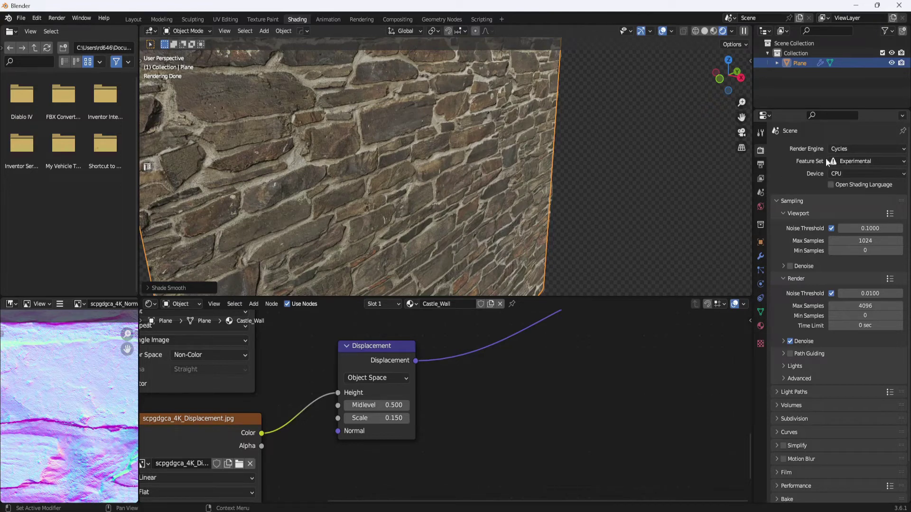
Check Adaptive Subdivision on the wall's Subdivision modifier, then orbit to inspect the finer displacement.
click(761, 257)
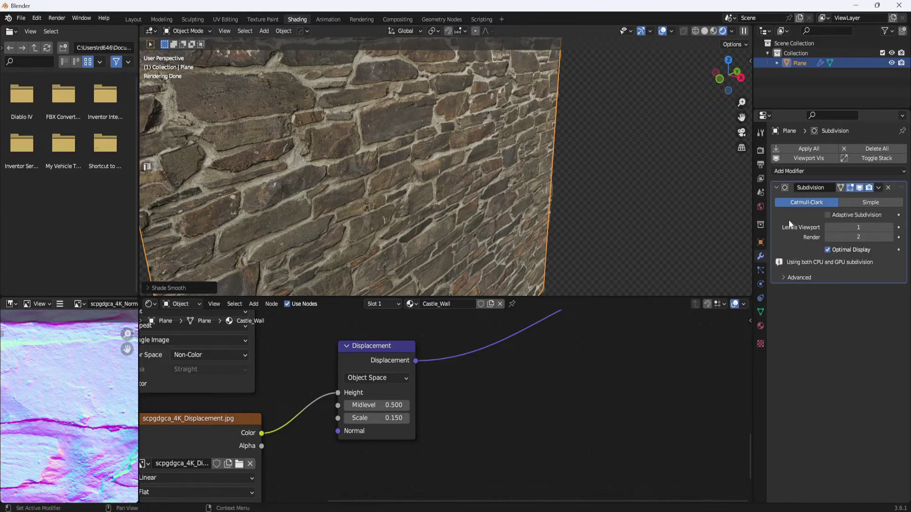
click(828, 216)
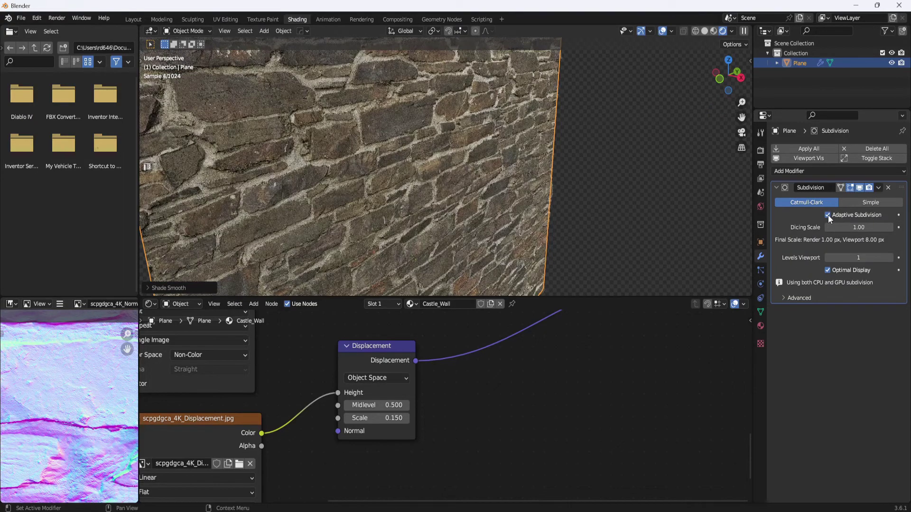
mouse_move(437, 176)
middle_down()
mouse_move(447, 175)
mouse_move(301, 178)
mouse_move(343, 178)
mouse_move(359, 126)
mouse_move(358, 140)
mouse_move(422, 166)
mouse_move(416, 154)
middle_up()
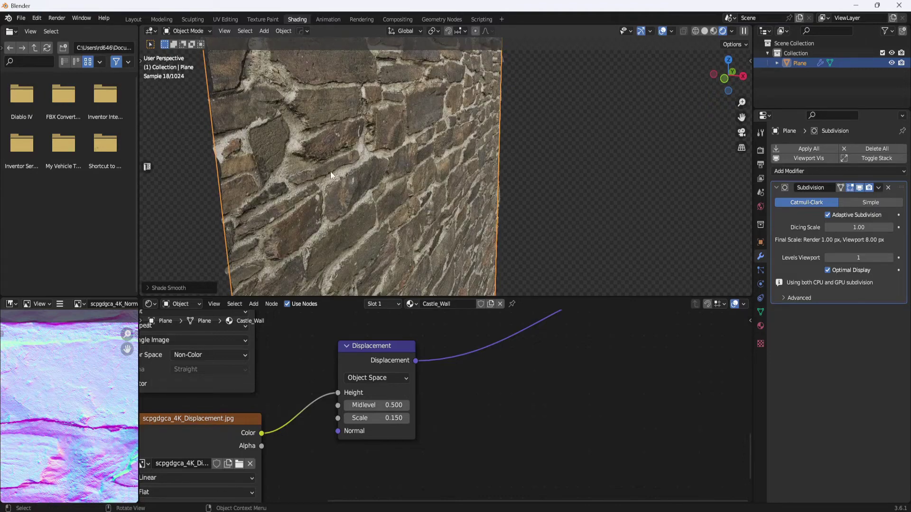
middle_drag(423, 201, 472, 146)
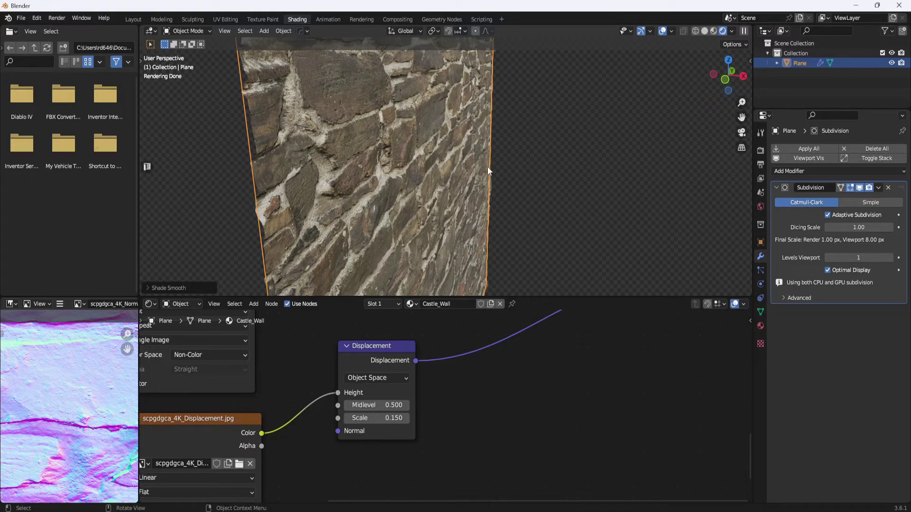
middle_drag(493, 164, 380, 180)
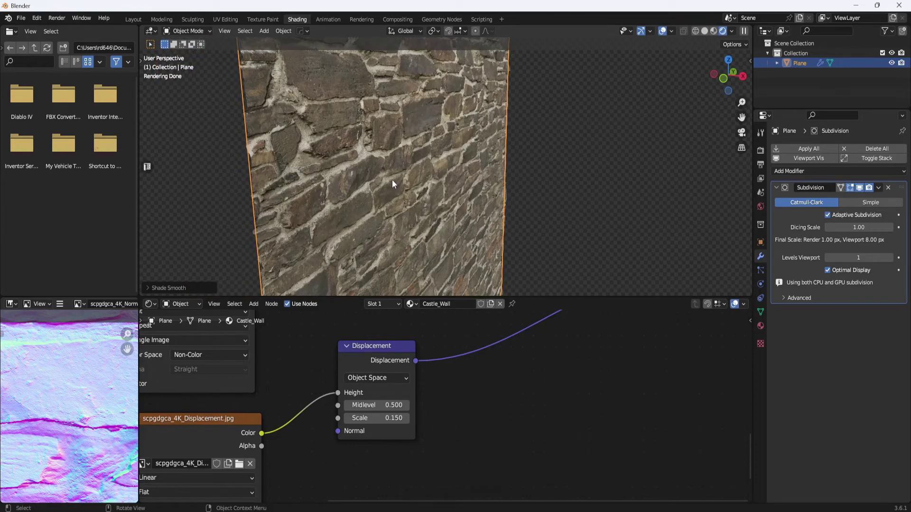
middle_drag(443, 169, 418, 167)
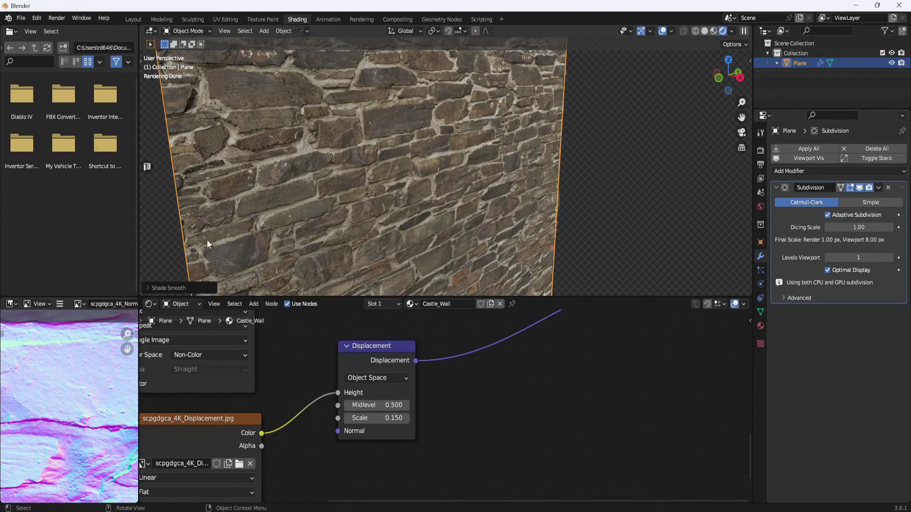
Set the Displacement node's Scale to 0.2 and orbit to check the stronger relief.
scroll(470, 389, down, 1)
middle_drag(470, 389, 502, 372)
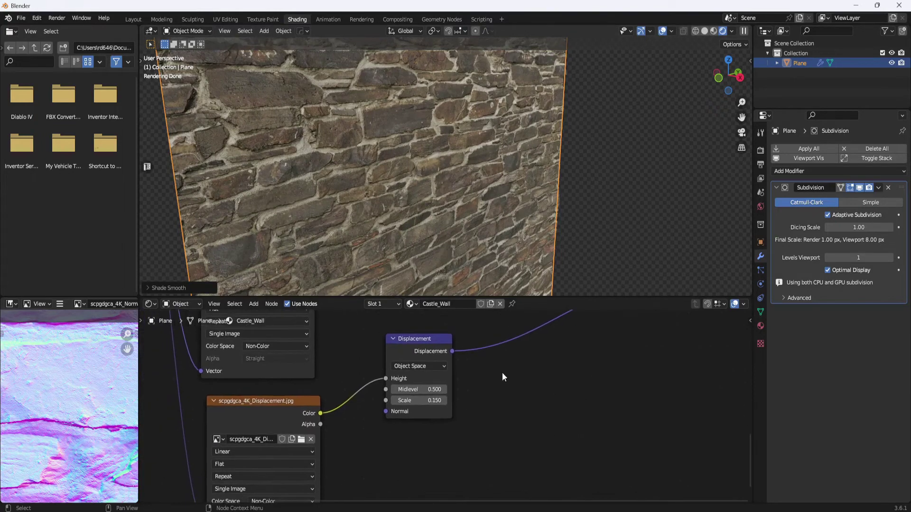
click(438, 400)
text(0.2)
key(Return)
middle_drag(412, 234, 343, 204)
middle_drag(335, 327, 411, 383)
Set the Normal Map node's Strength to 1.1, correcting a mistyped value.
shift+scroll(411, 383, down, 4)
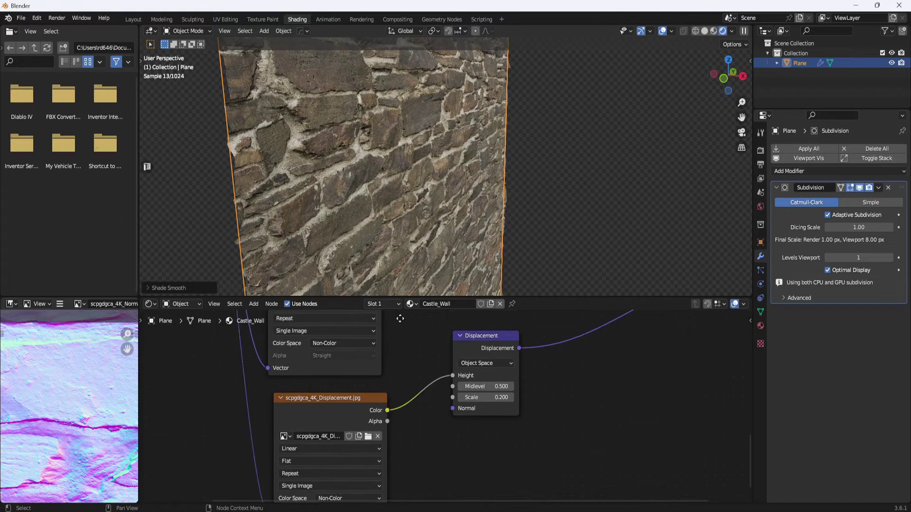
ctrl+scroll(413, 437, left, 2)
scroll(454, 418, down, 1)
shift+scroll(454, 417, up, 5)
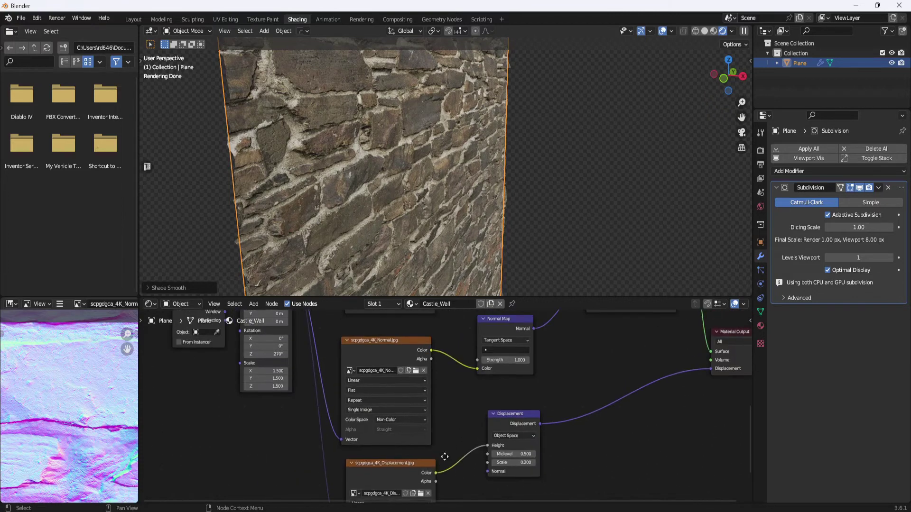
scroll(436, 393, up, 1)
shift+scroll(434, 400, up, 3)
ctrl+scroll(456, 401, right, 2)
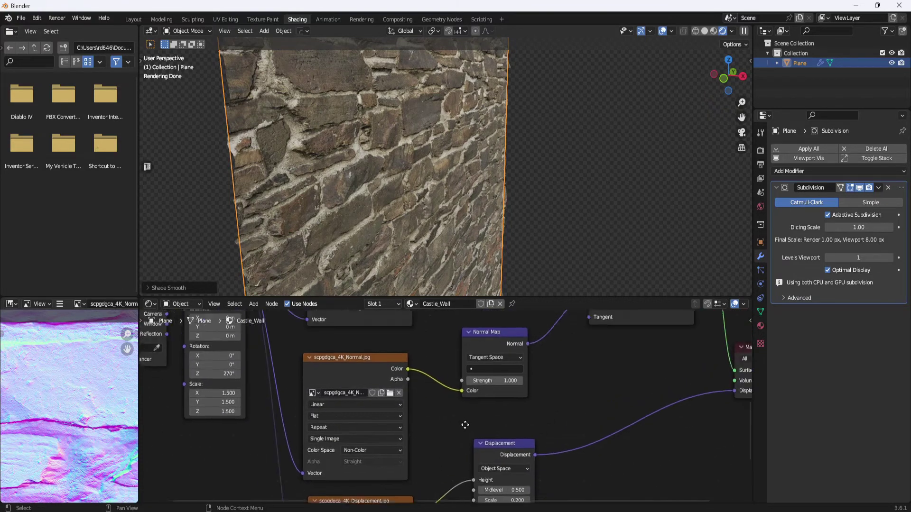
click(510, 397)
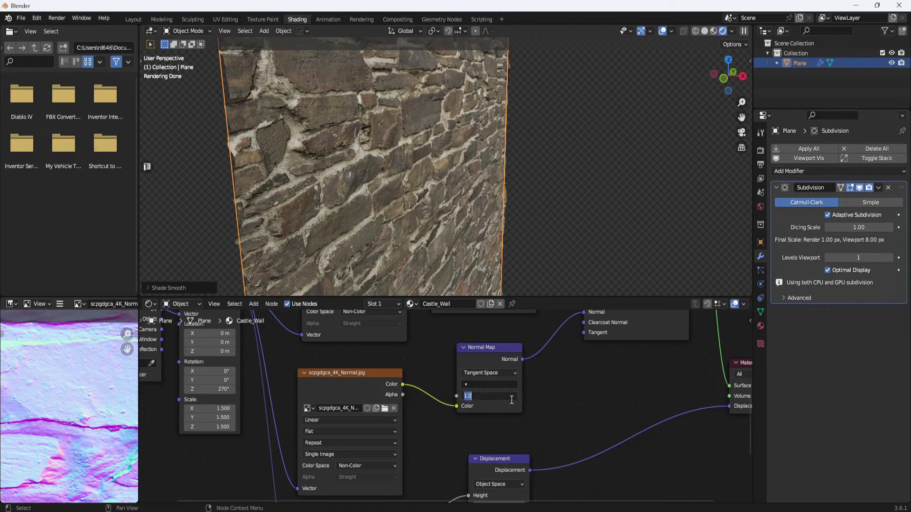
text(10.1)
key(BackSpace)
key(BackSpace)
key(BackSpace)
text(.1)
key(Return)
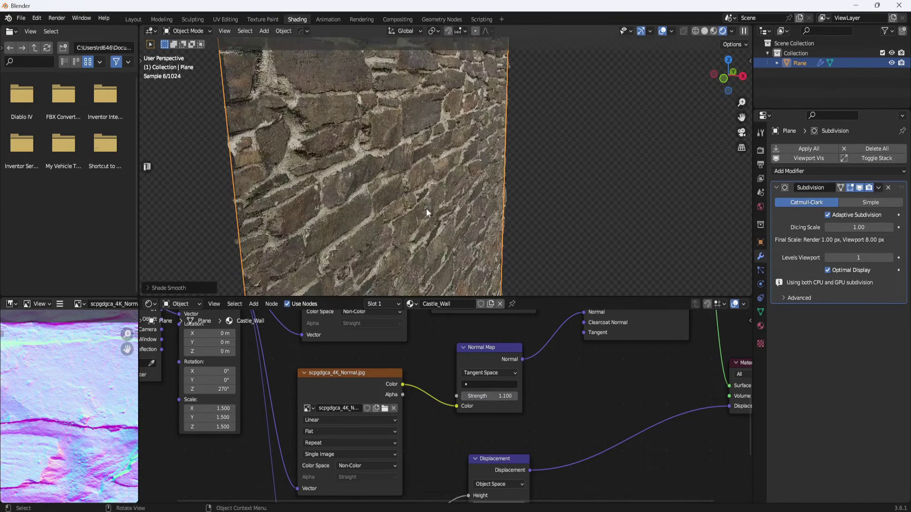
middle_drag(424, 209, 411, 266)
middle_drag(409, 343, 533, 380)
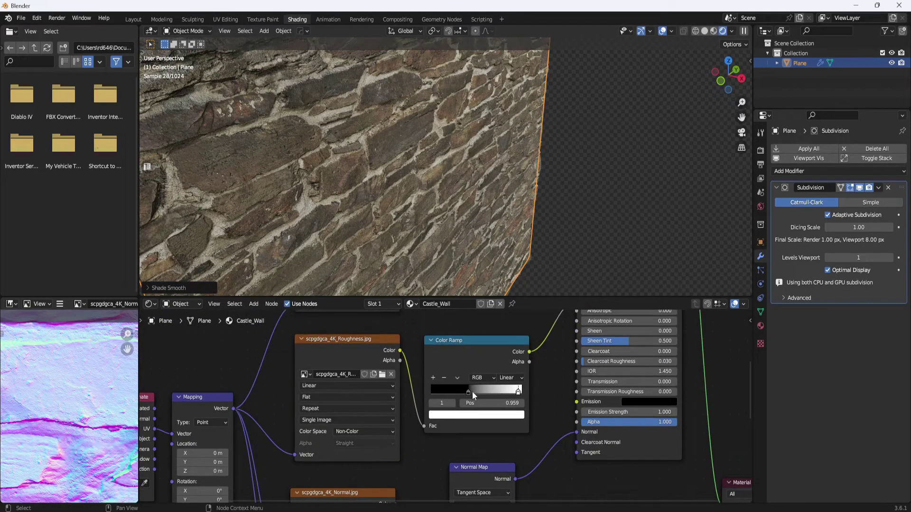
Slide the roughness Color Ramp's black stop to position 0.582.
drag(471, 391, 496, 391)
middle_drag(557, 238, 564, 226)
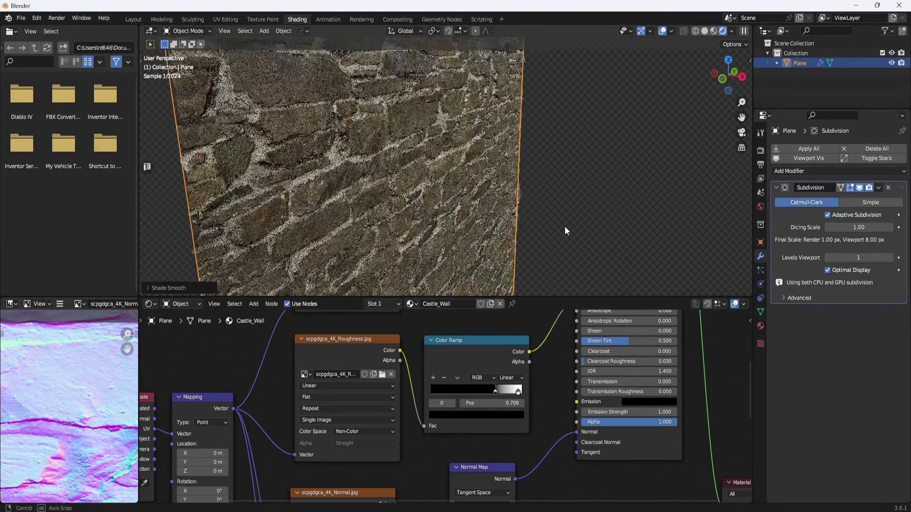
drag(495, 391, 484, 391)
middle_drag(542, 116, 526, 153)
Orbit to face the wall head-on and select the Albedo image texture node.
middle_drag(474, 343, 474, 343)
scroll(478, 372, down, 5)
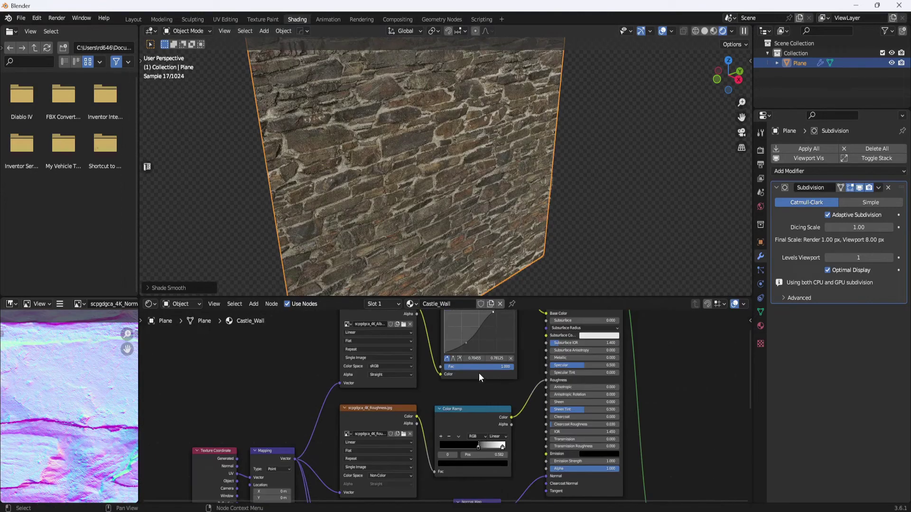
mouse_move(454, 181)
middle_down()
mouse_move(449, 172)
mouse_move(456, 182)
middle_up()
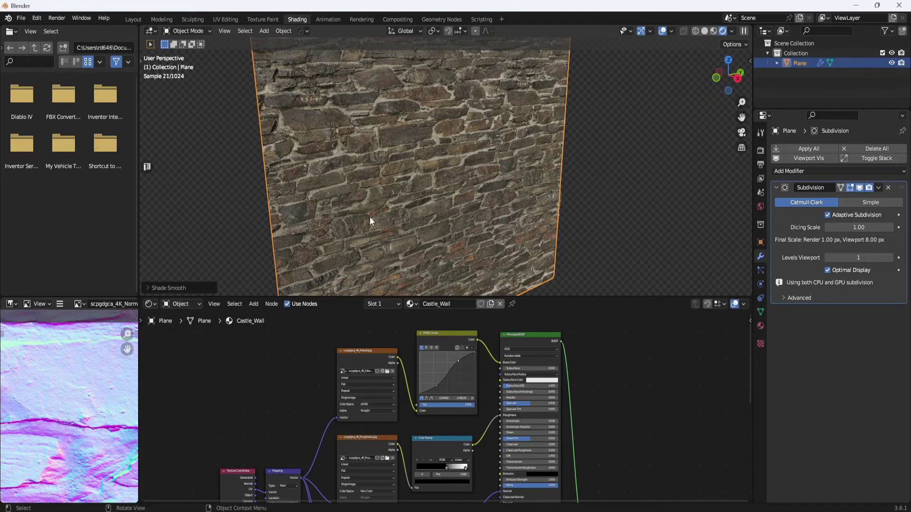
middle_drag(421, 227, 450, 219)
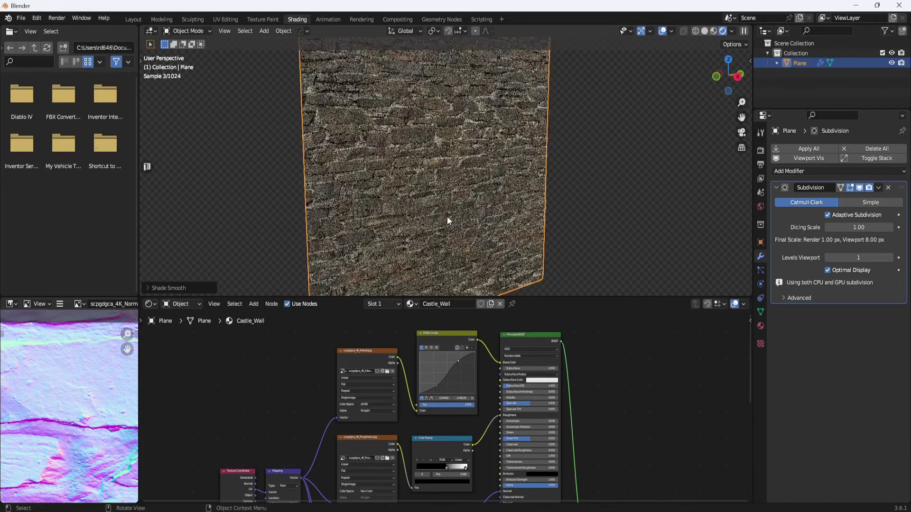
click(354, 350)
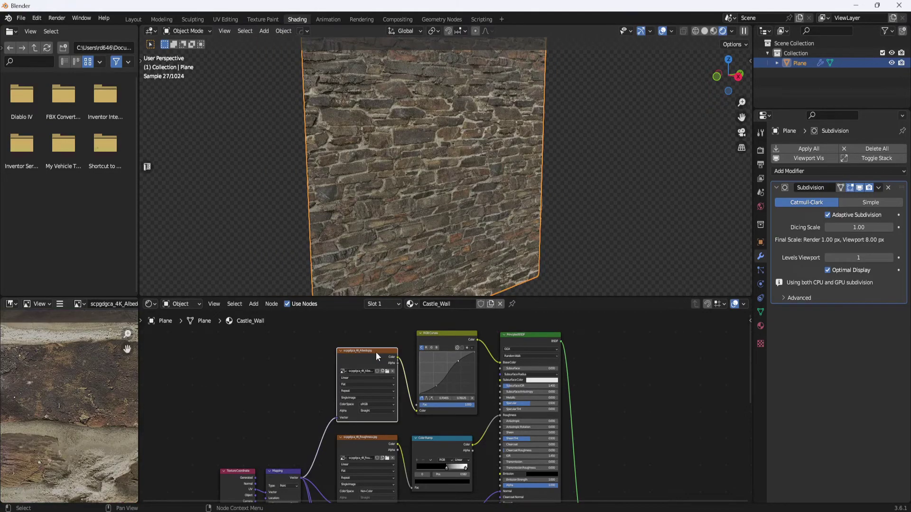
Add a Brightness/Contrast node on the Albedo-to-RGB Curves link and set its Contrast to 0.1.
drag(375, 349, 294, 327)
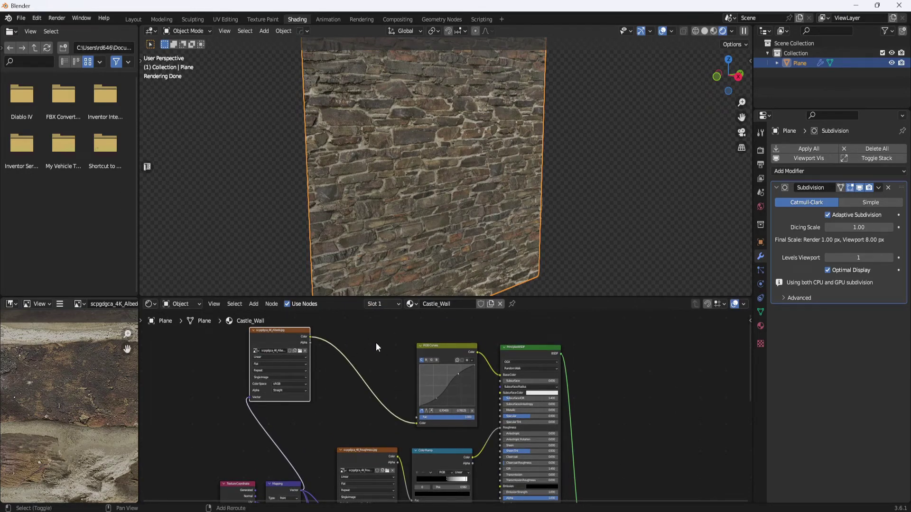
key(shift+a)
click(366, 343)
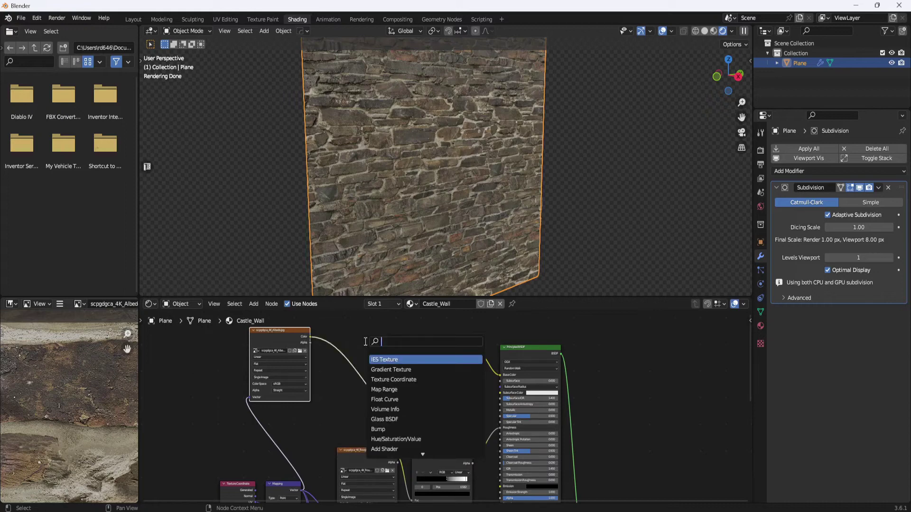
text(brigh)
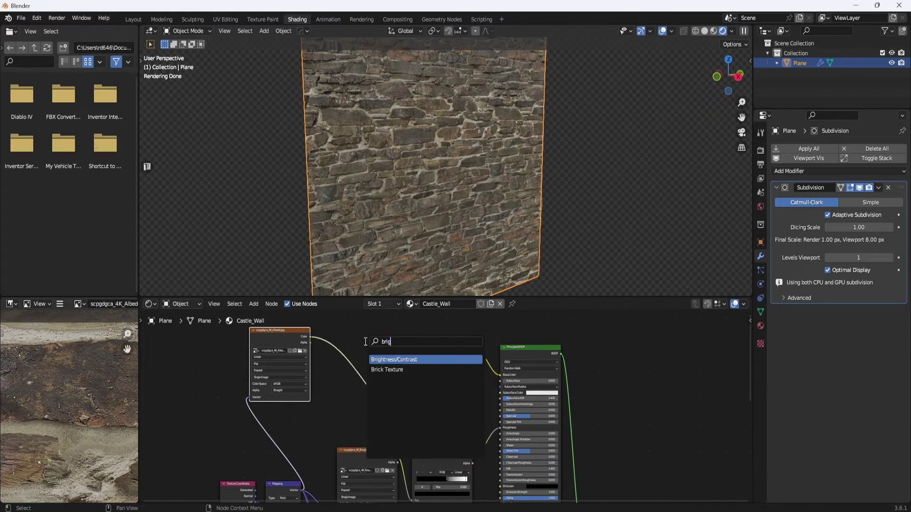
click(390, 361)
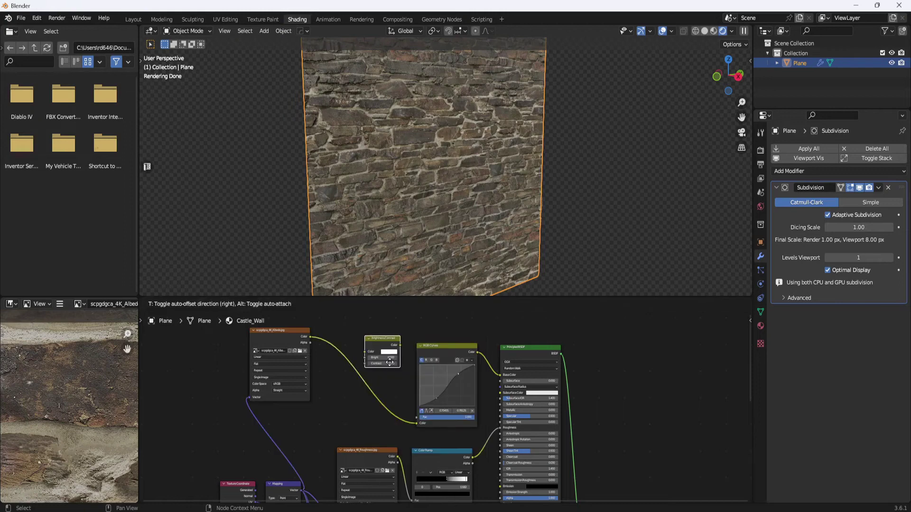
click(356, 362)
scroll(380, 352, up, 2)
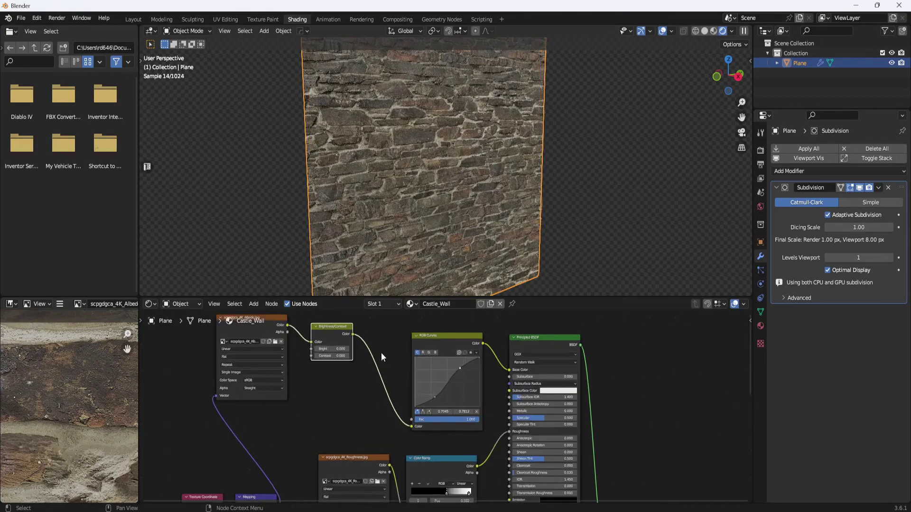
click(328, 348)
text(1)
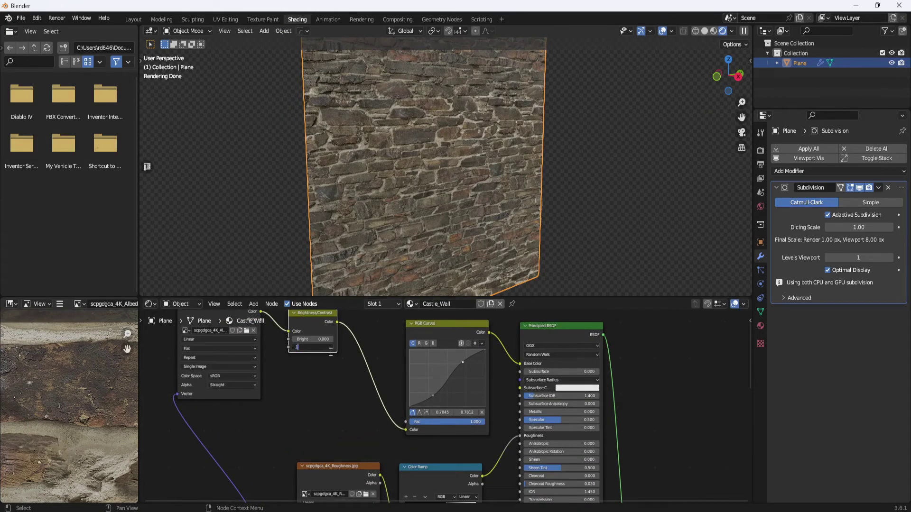
key(Return)
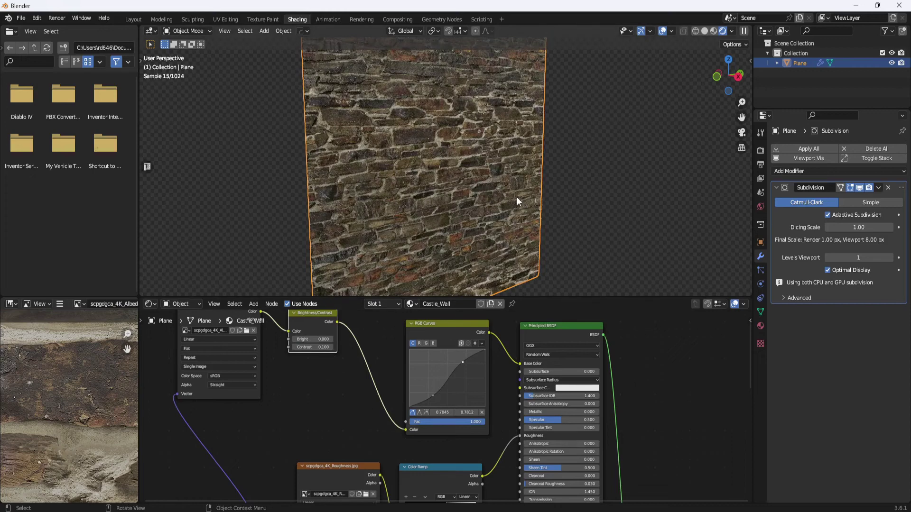
middle_drag(333, 381, 313, 419)
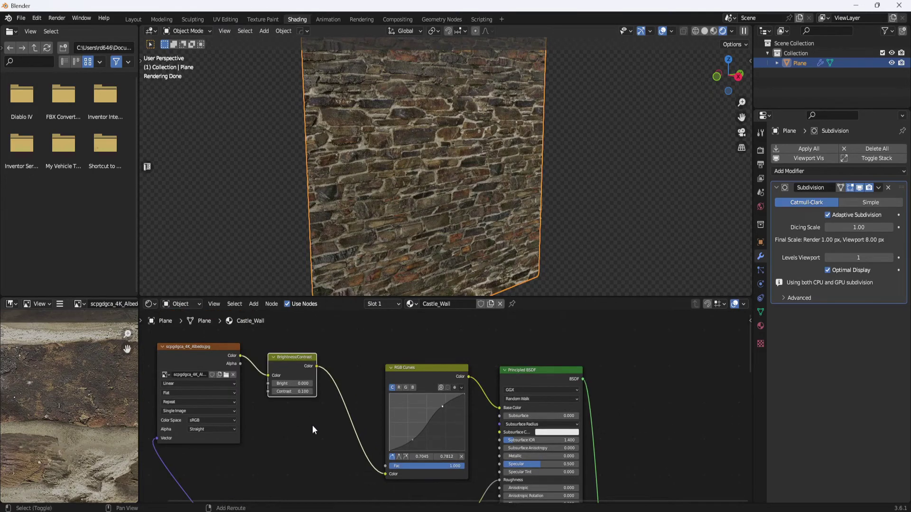
Insert a Hue/Saturation/Value node on the link before RGB Curves with saturation 0.95.
key(shift+a)
click(293, 401)
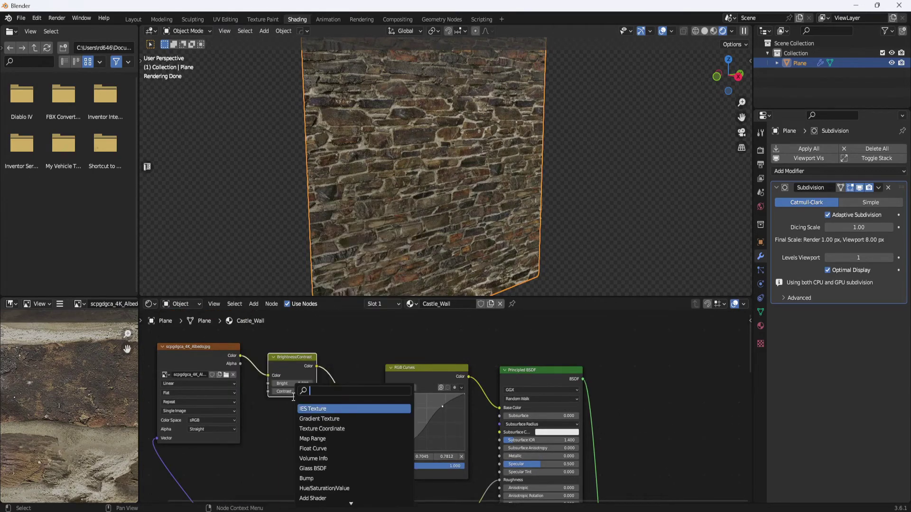
text(hue)
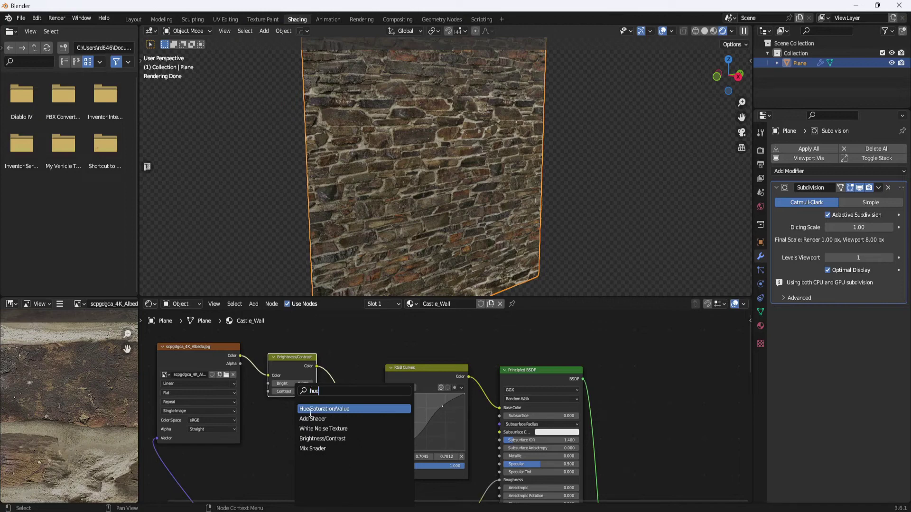
click(310, 411)
click(354, 400)
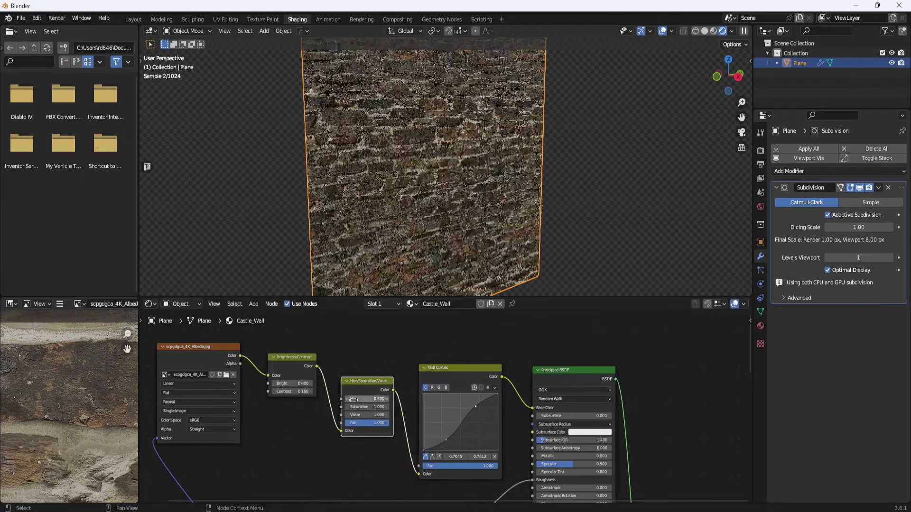
click(374, 407)
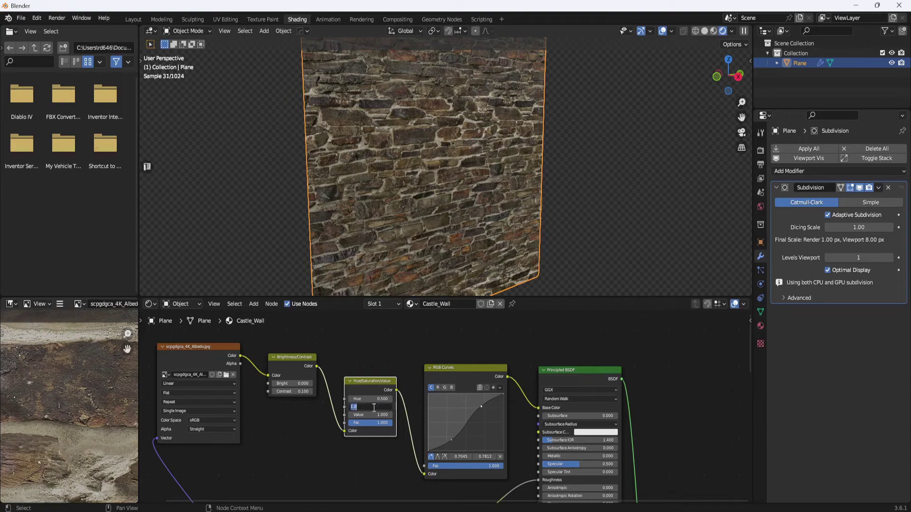
text(.95)
key(Return)
Lower the Hue/Saturation/Value node's saturation further to 0.9.
scroll(455, 234, up, 3)
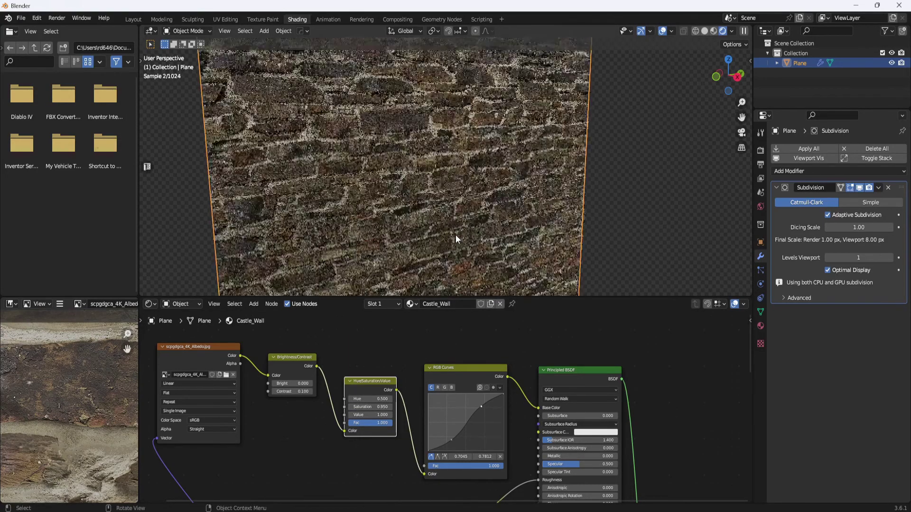
scroll(388, 412, up, 1)
scroll(397, 369, up, 2)
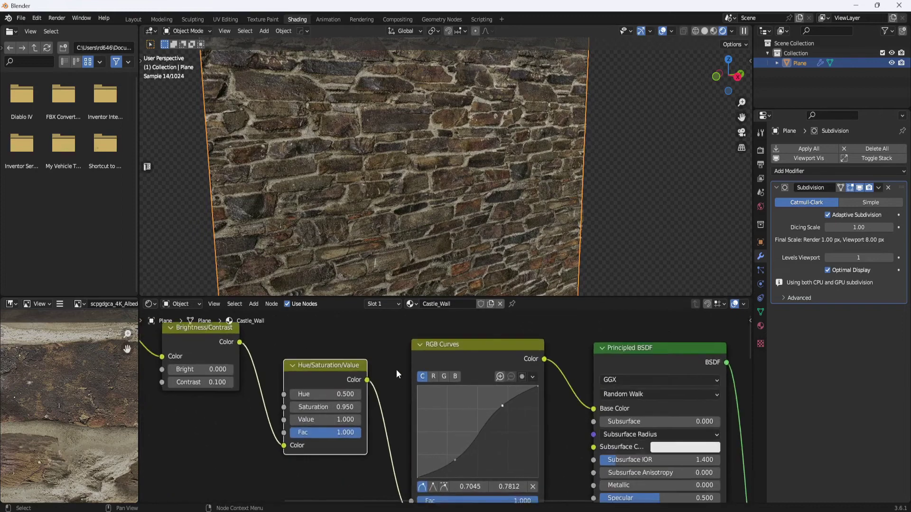
middle_drag(396, 358, 445, 375)
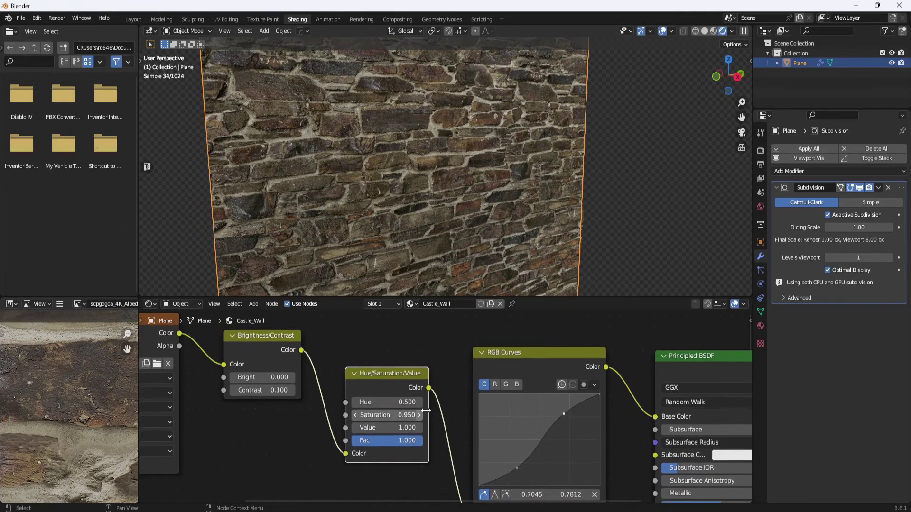
double_click(413, 417)
text(.9)
key(Return)
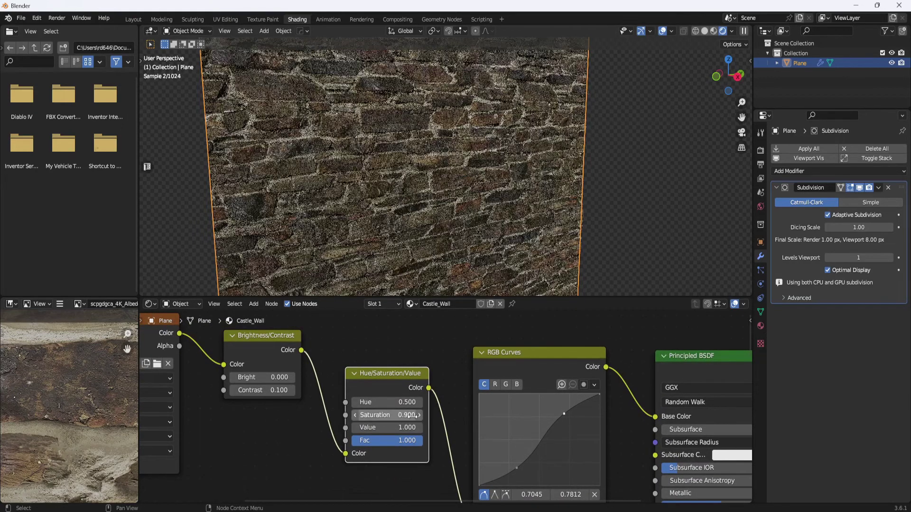
scroll(456, 228, down, 1)
scroll(457, 241, up, 1)
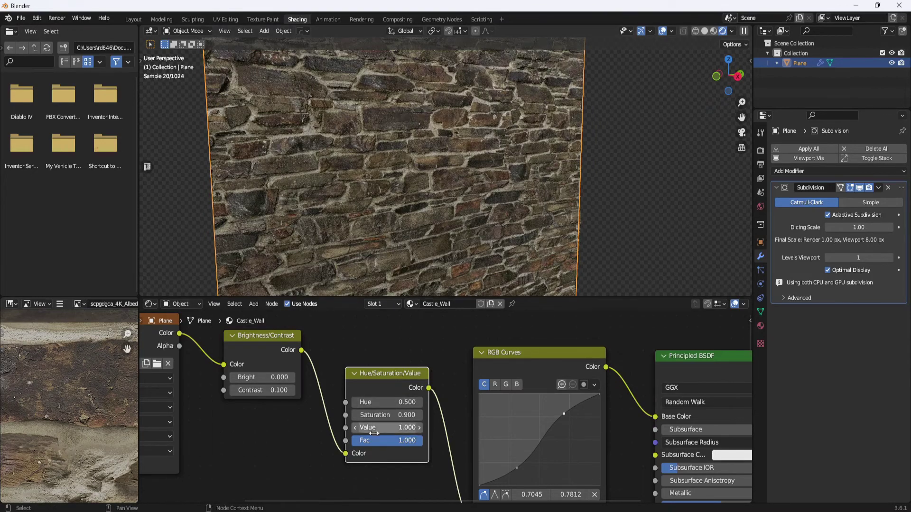
middle_drag(476, 251, 486, 209)
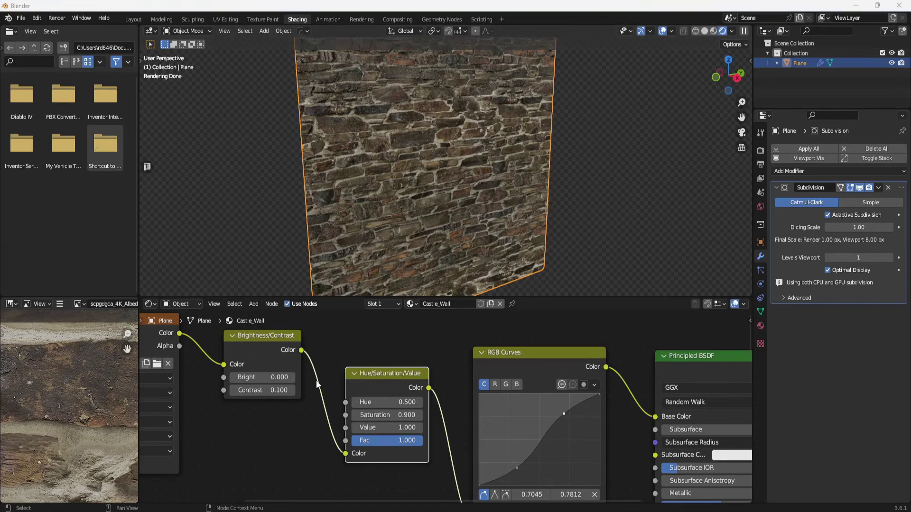
Change the Brightness/Contrast node's Contrast from 0.1 to 0.05.
click(276, 390)
key(BackSpace)
text(.052)
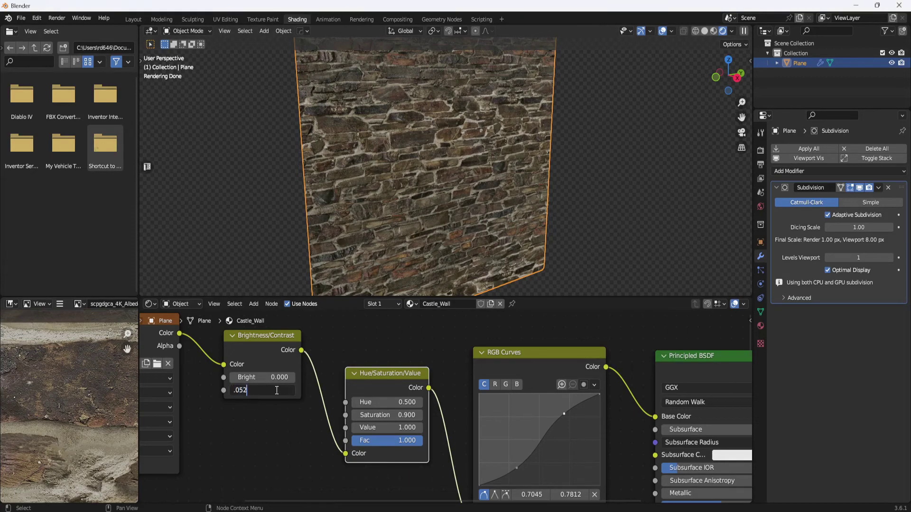
key(BackSpace)
key(Return)
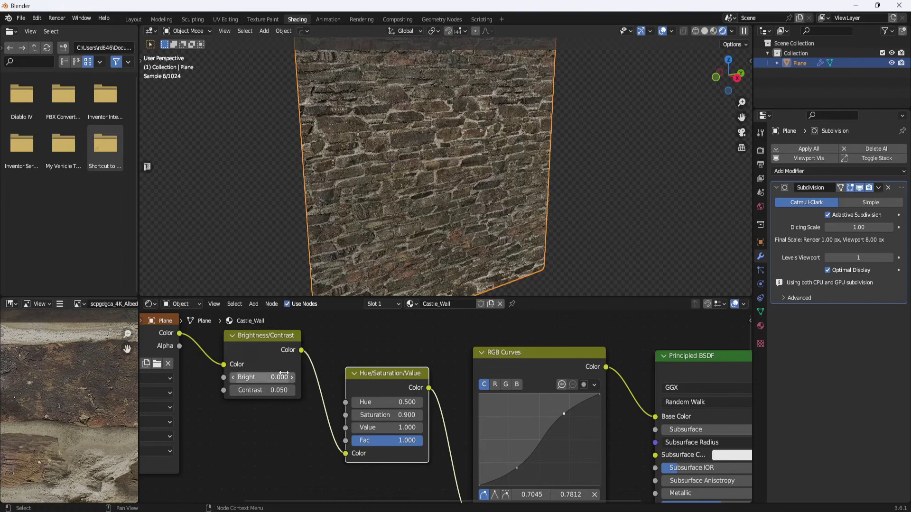
middle_drag(426, 186, 434, 190)
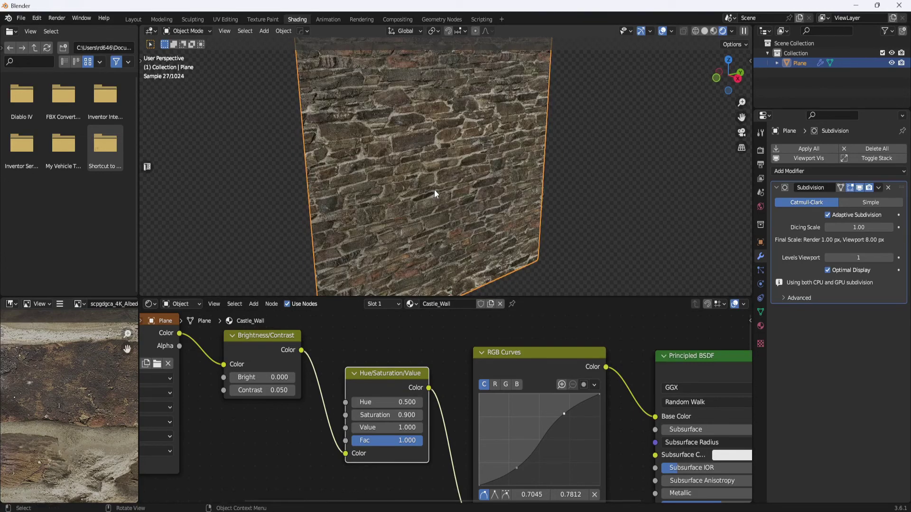